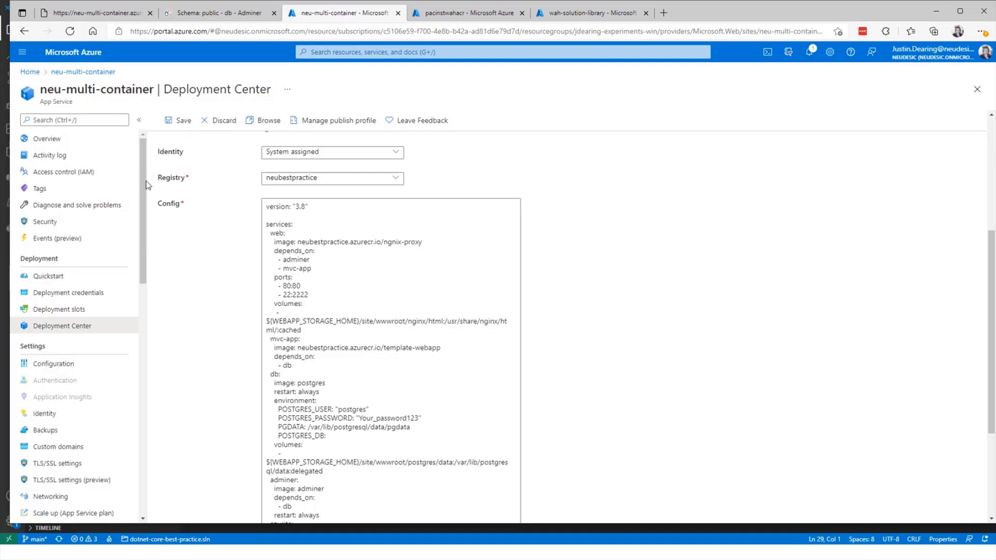
- Reopen the neu-multi-container app's Deployment Center and review the container type and registry source choices without changing them
left_click(60, 72)
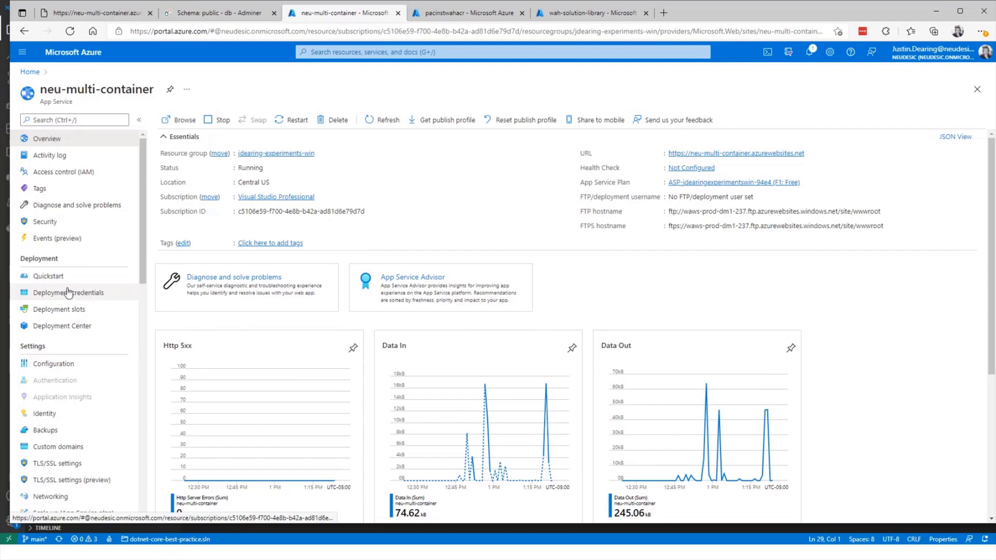
left_click(59, 335)
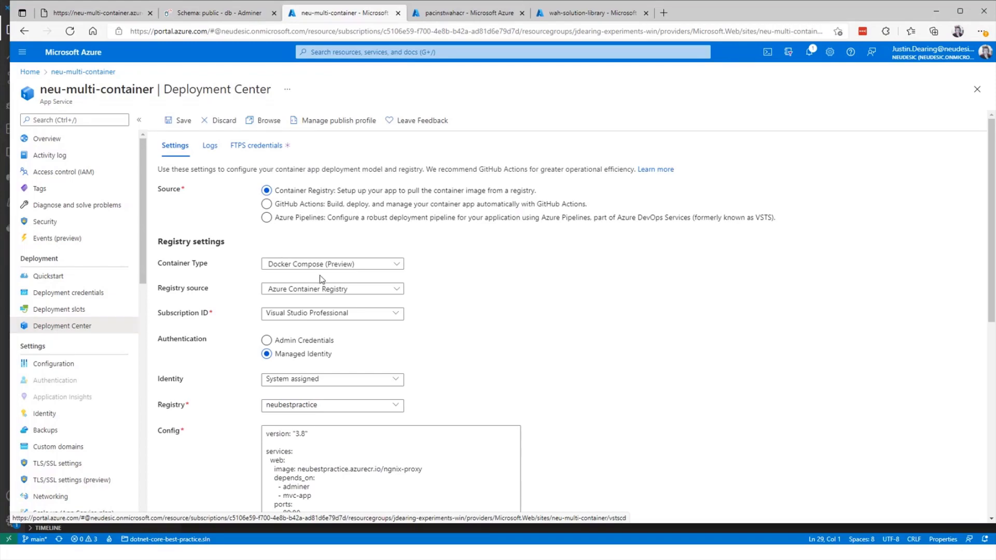
left_click(333, 265)
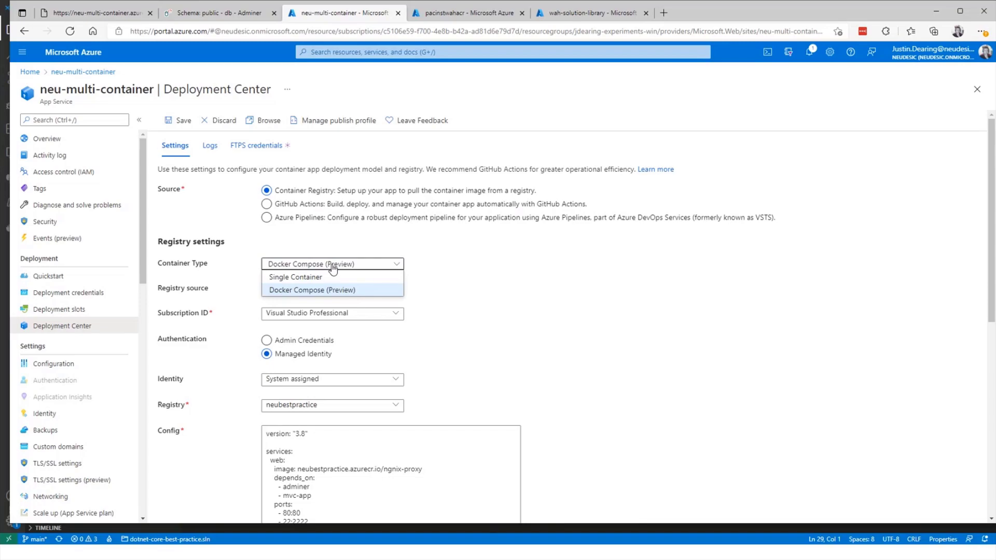
left_click(511, 269)
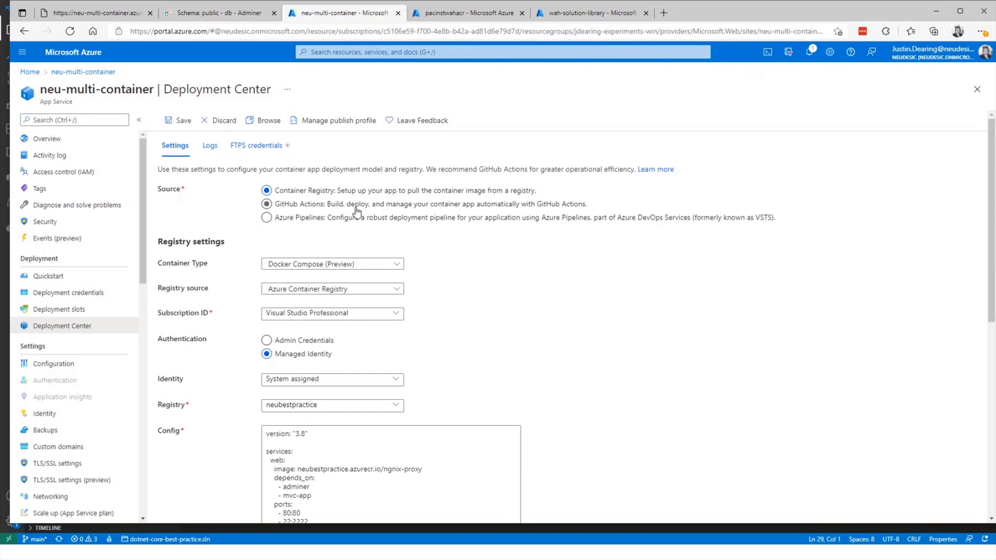
left_click(322, 289)
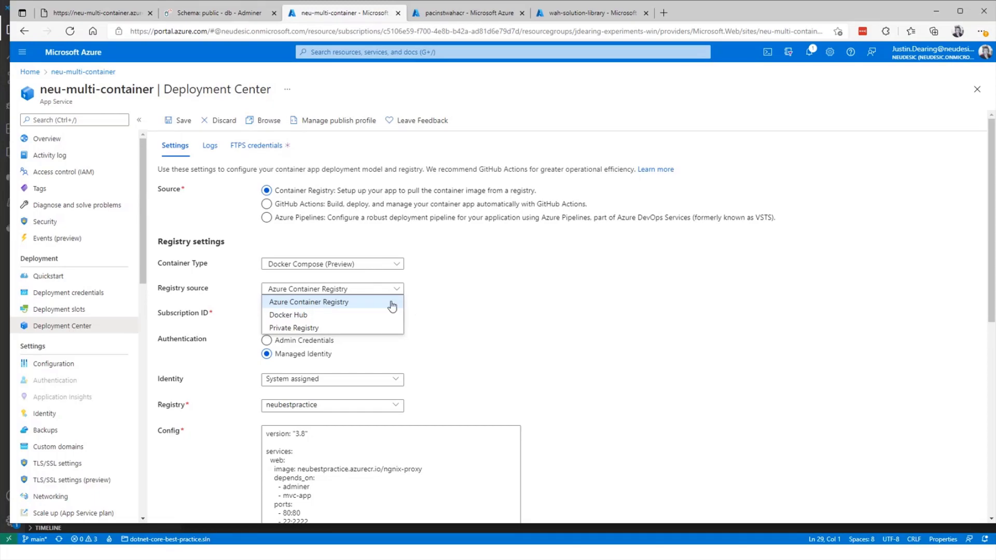
left_click(461, 297)
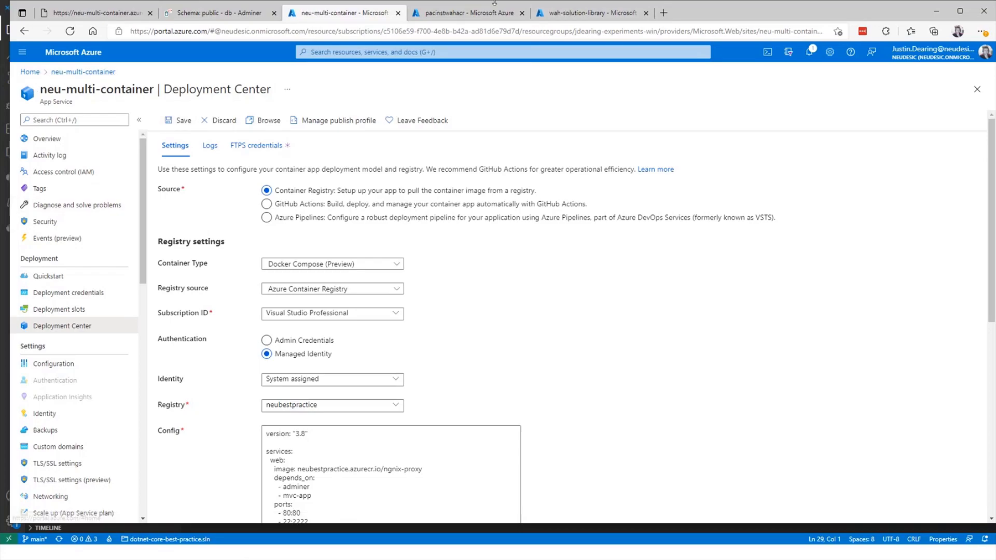
- Switch the pacinstwahacr portal session to the Neudesic directory and open the repositories of the neubestpractice container registry
left_click(466, 15)
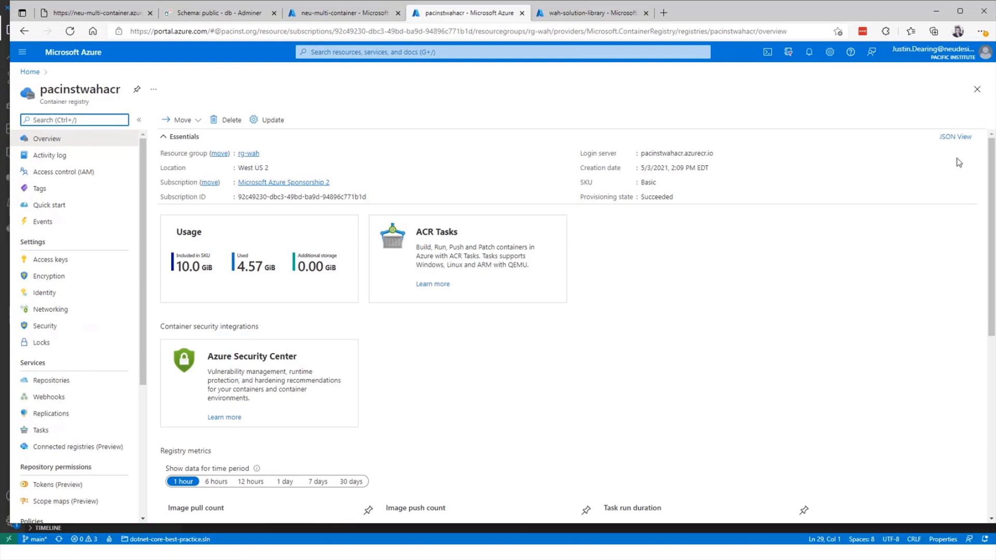
left_click(928, 50)
left_click(926, 141)
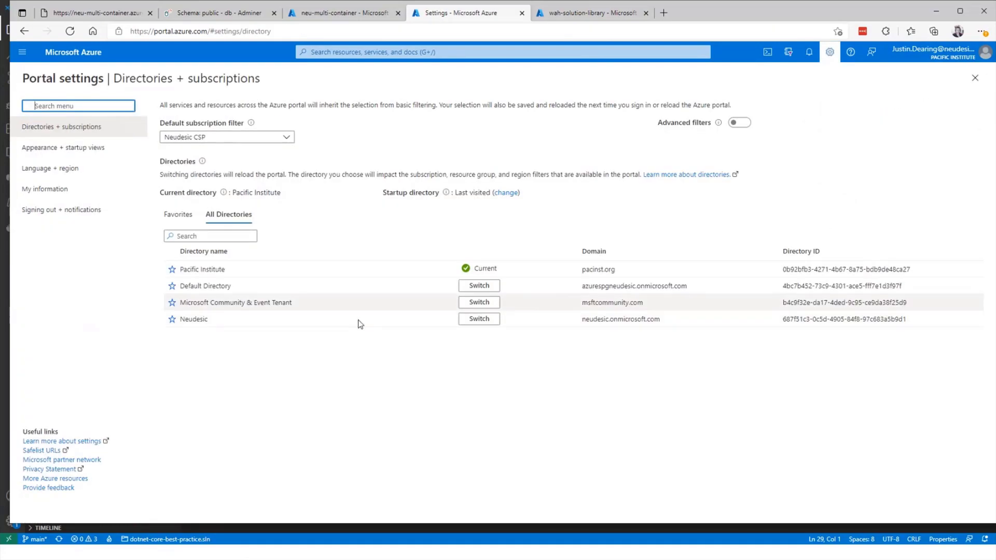
left_click(479, 318)
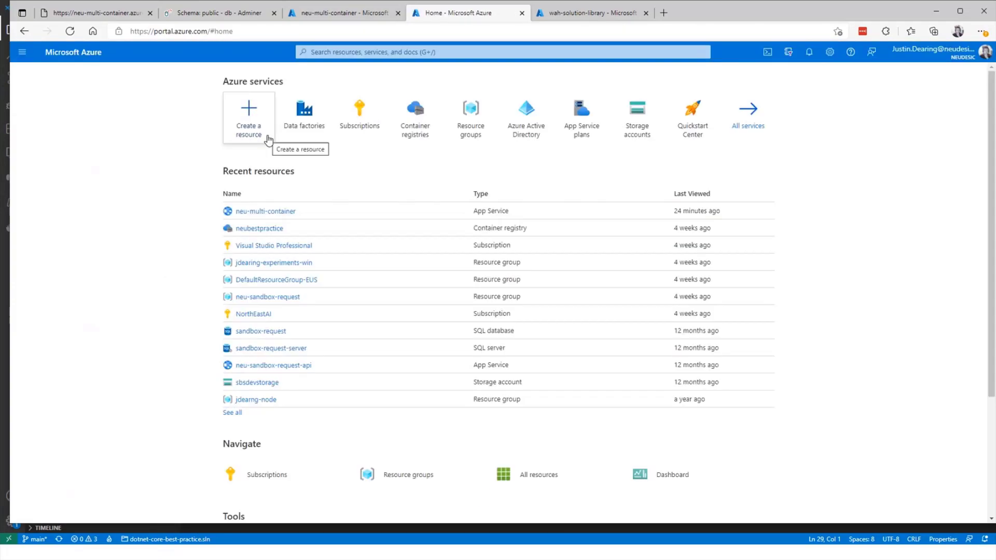
left_click(259, 228)
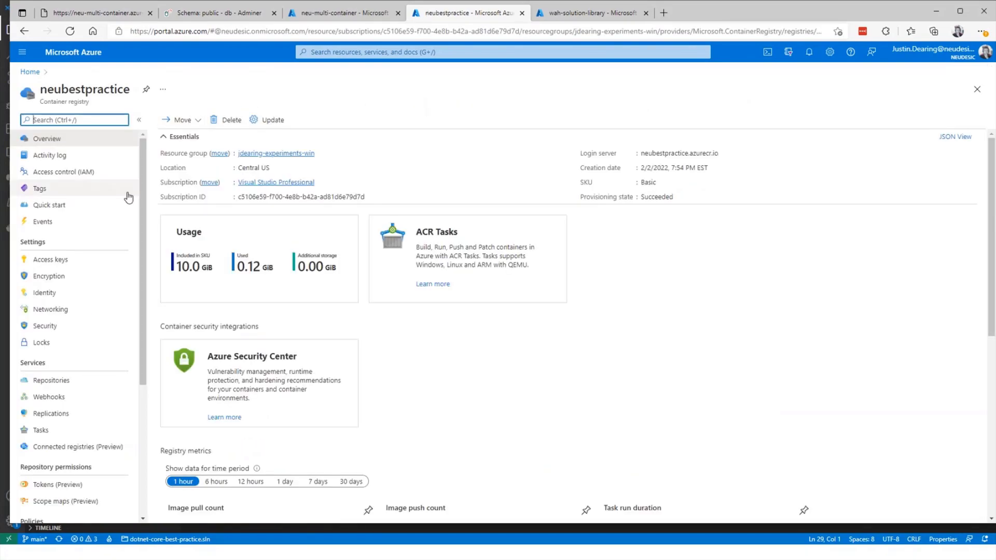
left_click(59, 386)
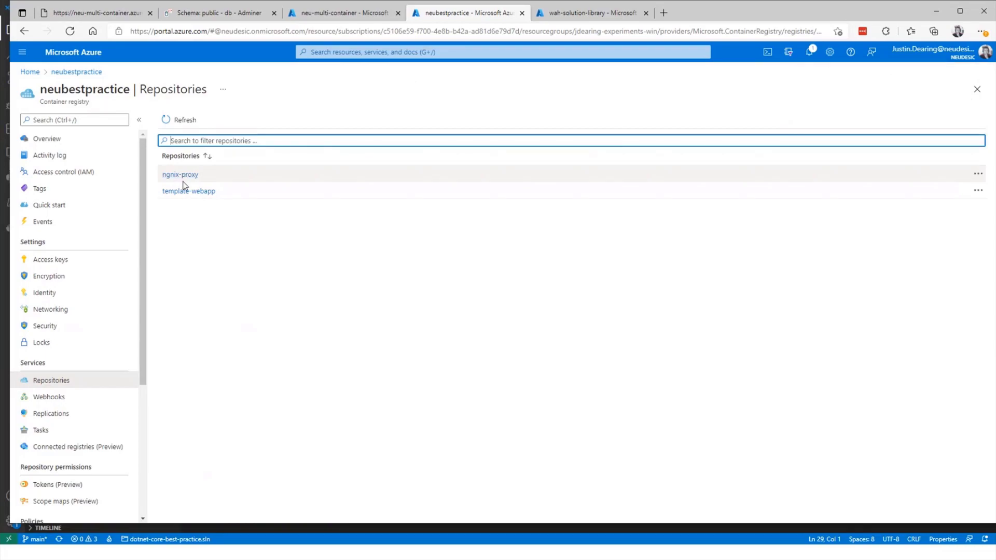
key("alt+Tab")
key("alt+Tab")
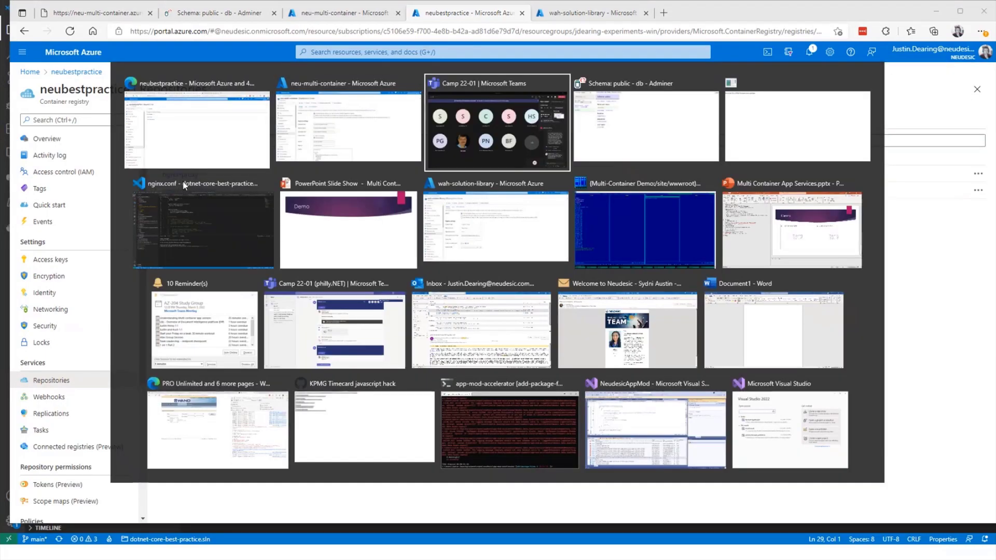
left_click(184, 186)
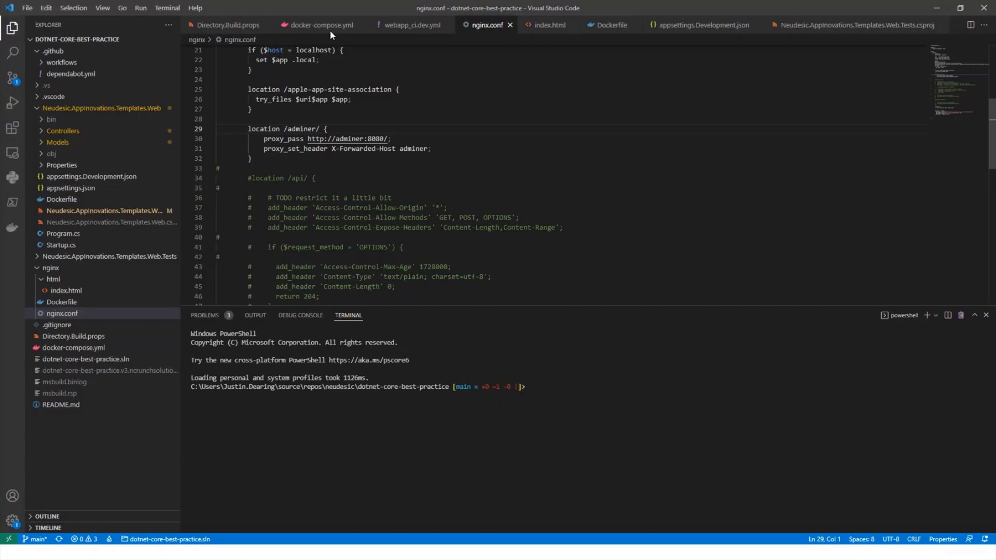
key("alt+Tab")
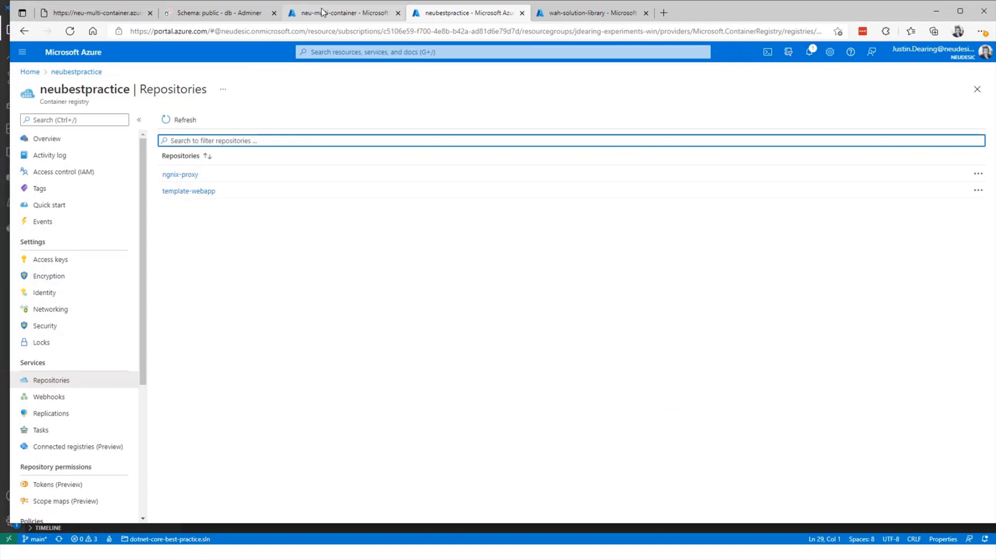
- Examine the neu-multi-container app's Docker Compose config, checking the image sources from the web service through azurite
left_click(322, 12)
scroll(994, 176, "down", 6)
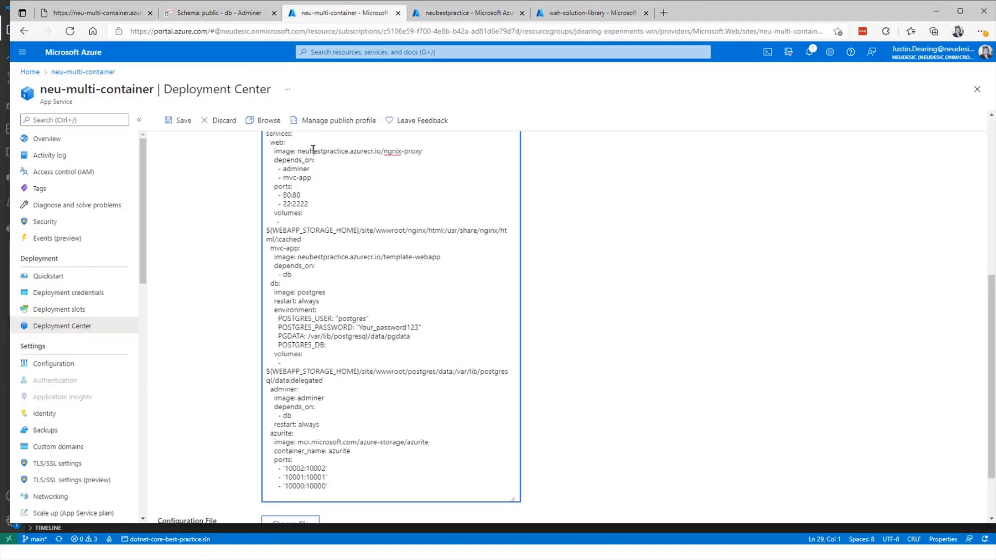
left_click_drag(314, 151, 380, 202)
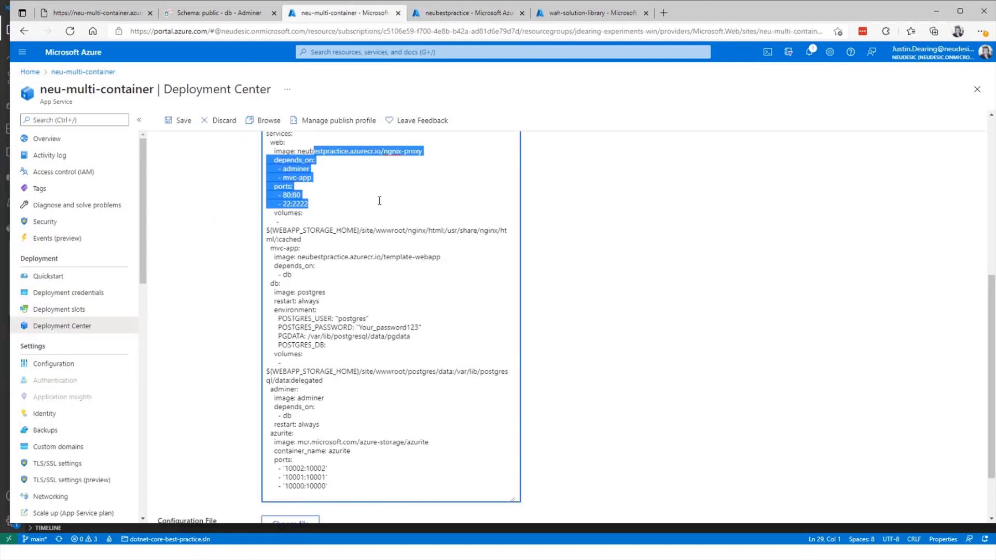
left_click(377, 258)
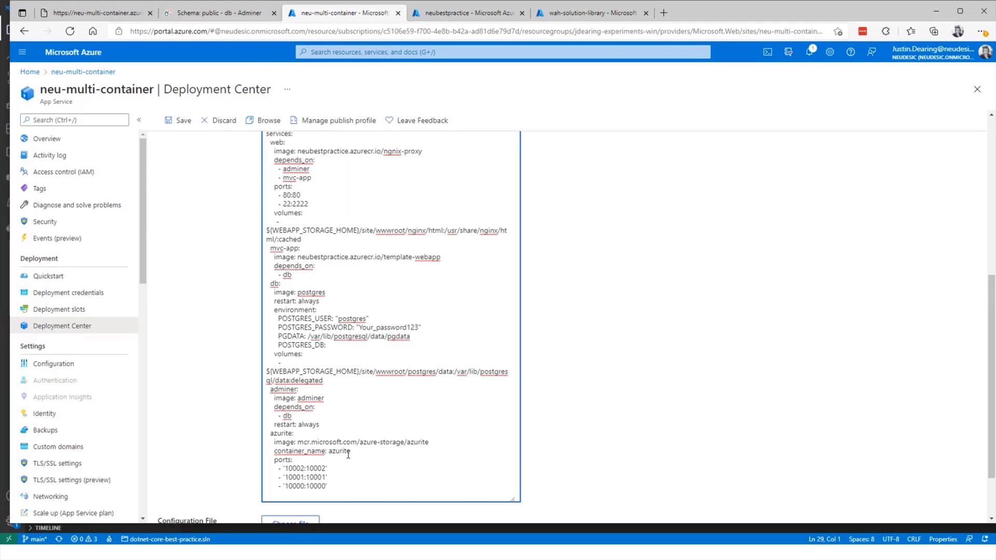
left_click_drag(318, 442, 410, 442)
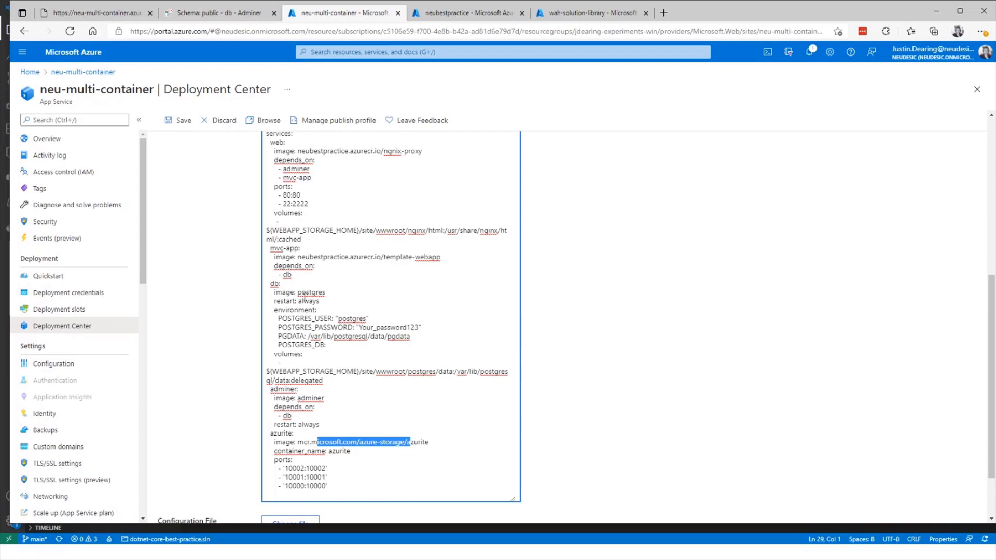
double_click(303, 442)
left_click_drag(303, 441, 384, 445)
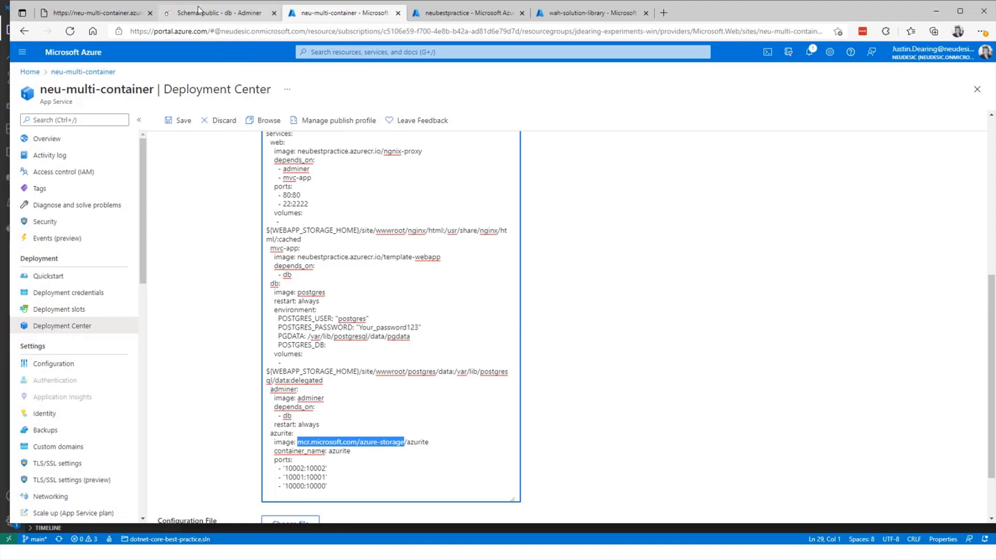
left_click(197, 221)
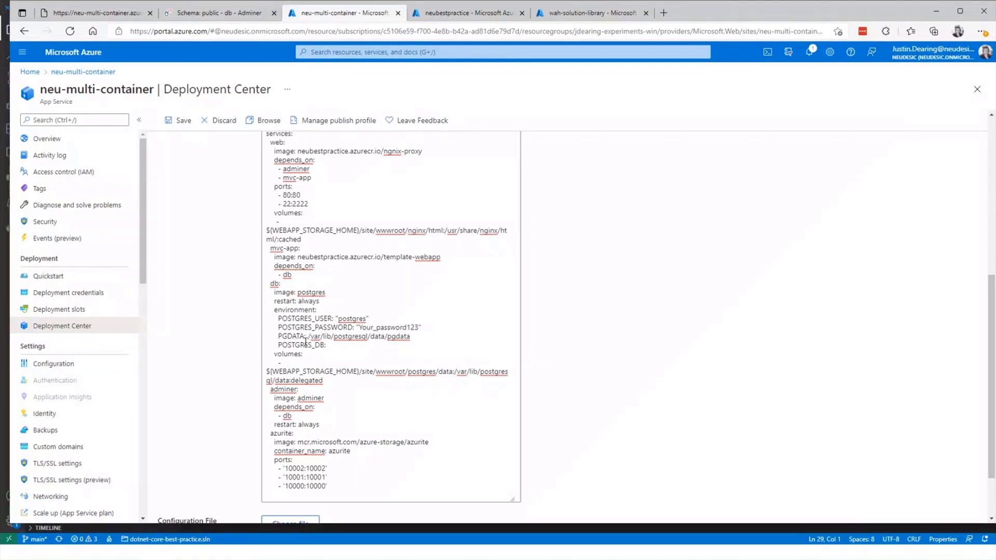
- Examine the WEBAPP_STORAGE_HOME variable in the db service's postgres volume mapping
left_click(264, 371)
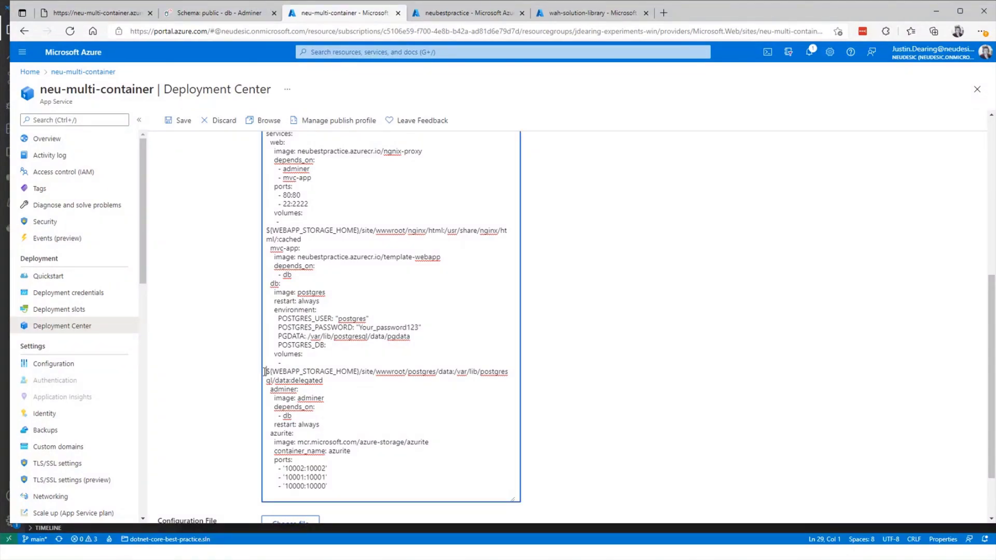
left_click_drag(265, 371, 355, 375)
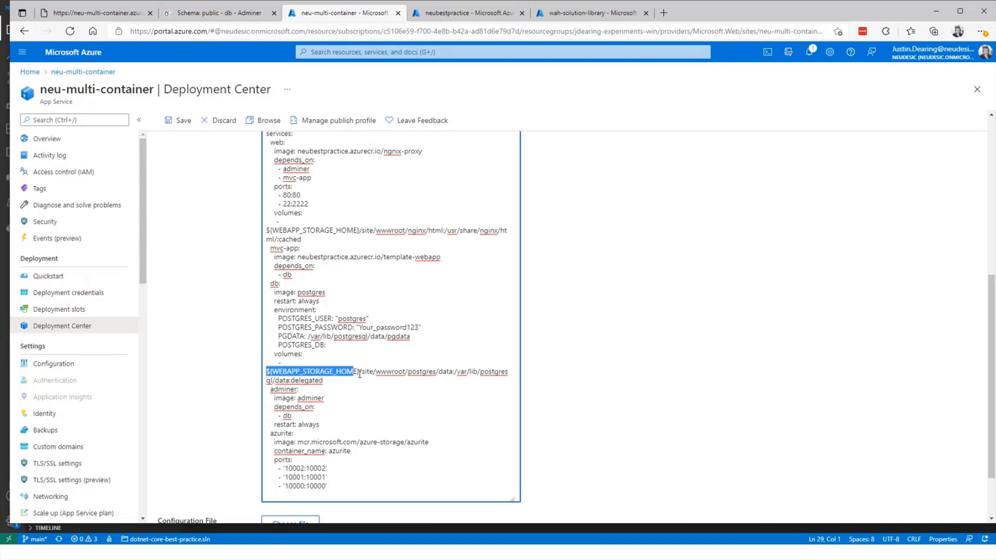
left_click(359, 373)
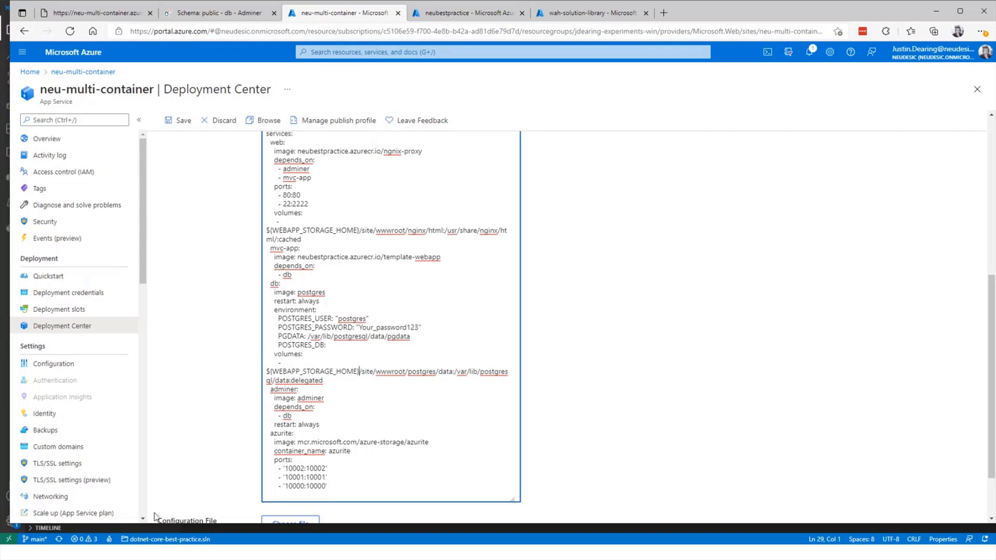
- Maximize the browser window and show the Deployment Center's FTPS credentials
left_click(960, 11)
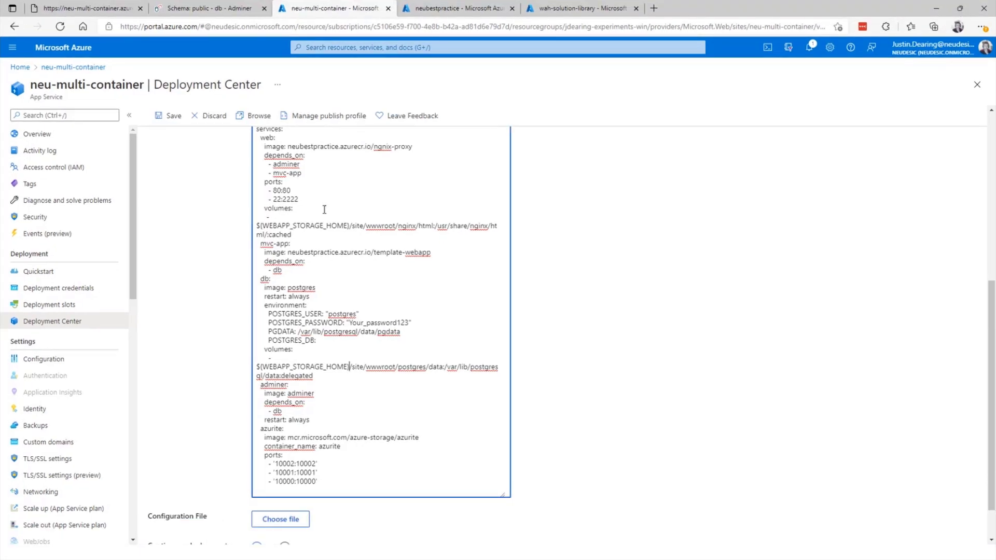
left_click(991, 203)
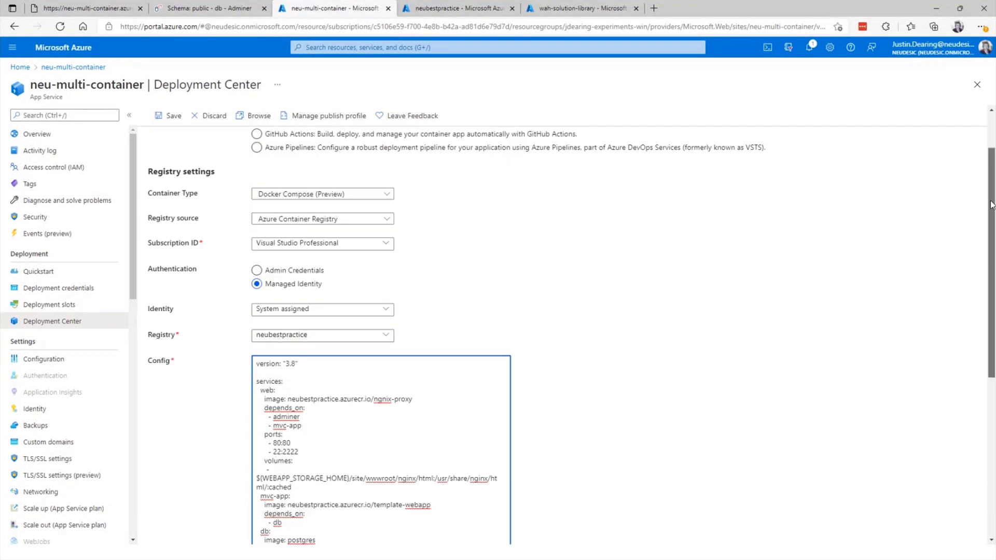
scroll(992, 204, "up", 2)
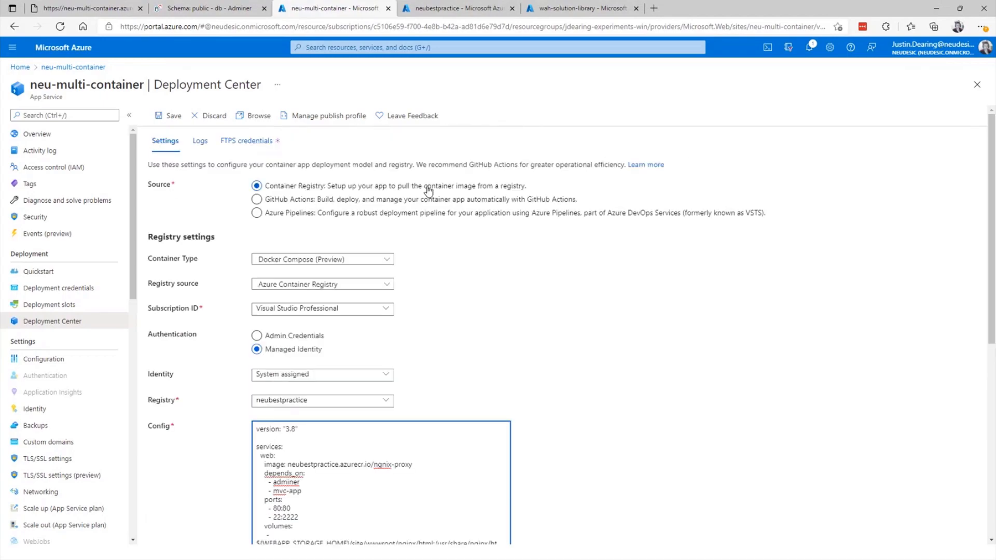
left_click(255, 140)
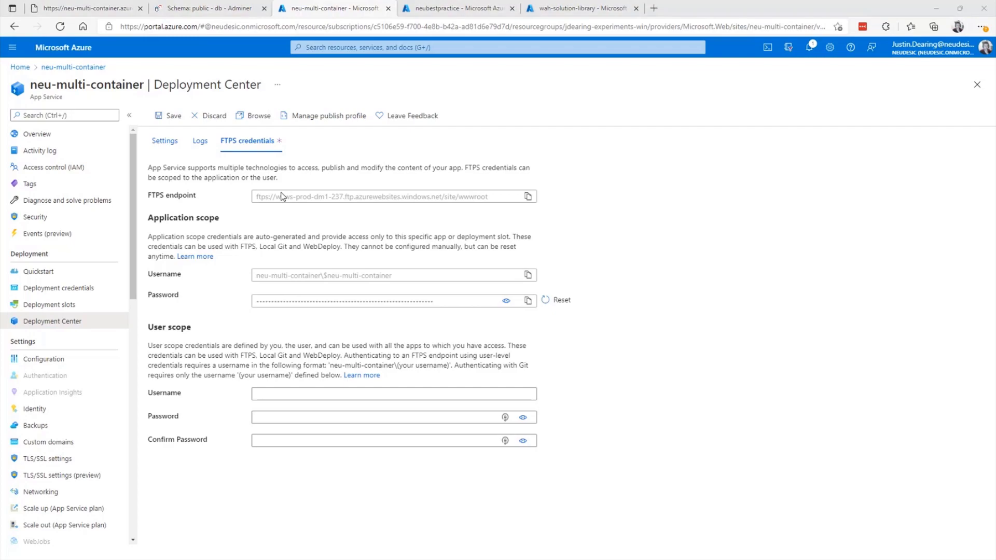
- Switch to Far Manager and browse the Multi-Container Demo connection's /site/wwwroot folder
key("alt+Tab")
key("alt+Tab")
key("alt+Tab")
key("alt+Tab")
key("alt+Tab")
key("alt+Tab")
key("alt+Tab")
key("alt+Tab")
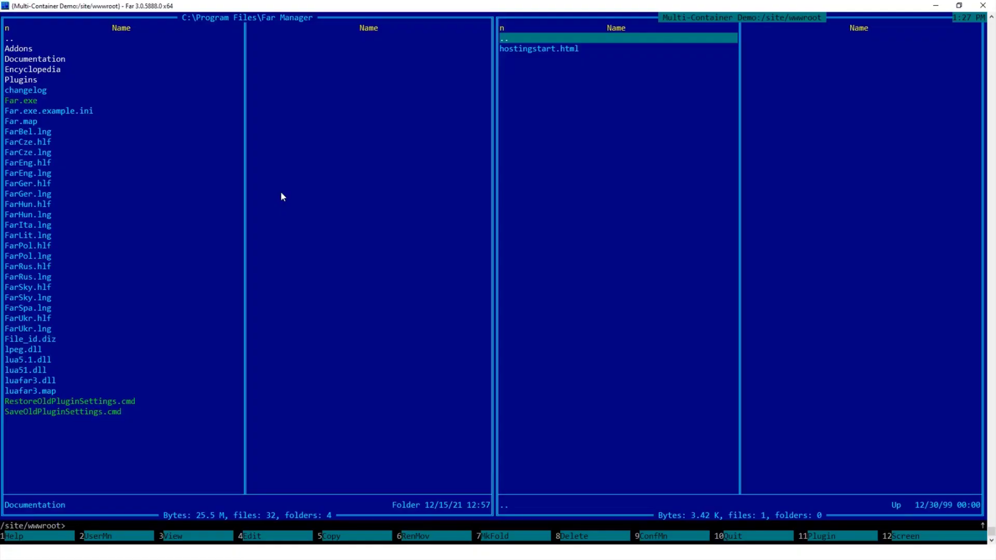
key("Down")
key("Up")
key("Return")
key("Up")
key("Down")
key("Return")
- Check the FTPS credentials page in the browser, then return to Far Manager and highlight hostingstart.html in the remote folder
key("alt")
key("alt+Tab")
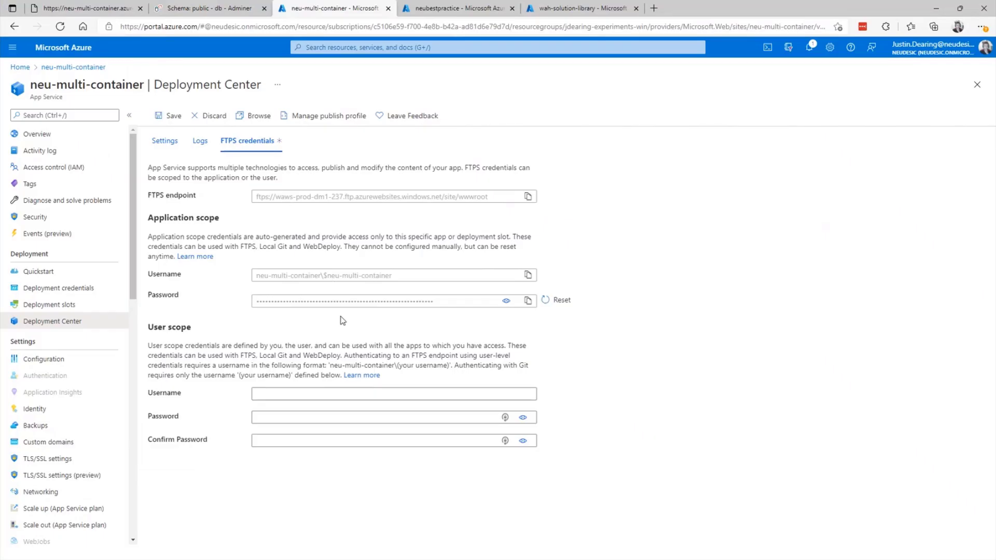
key("alt+Tab")
key("Down")
key("Up")
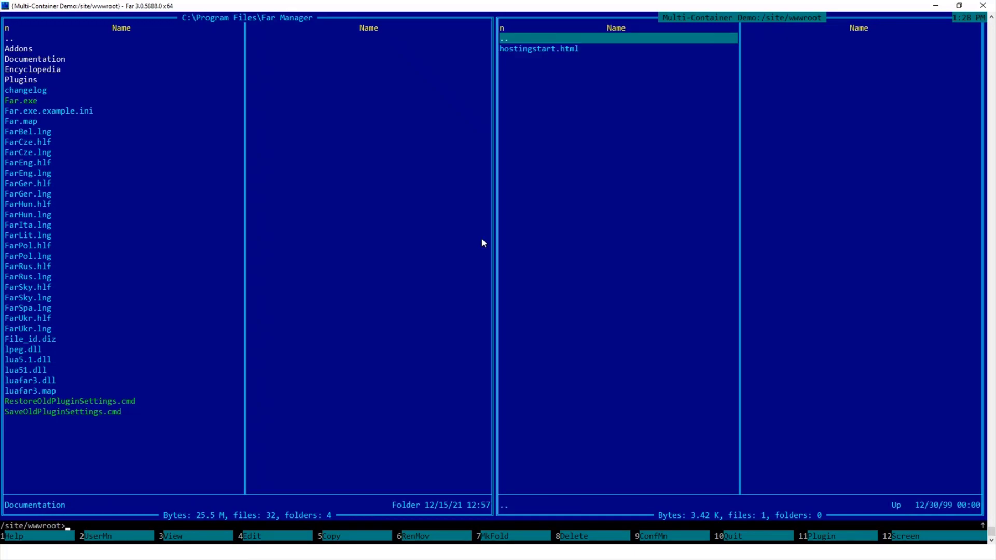
key("Down")
key("alt")
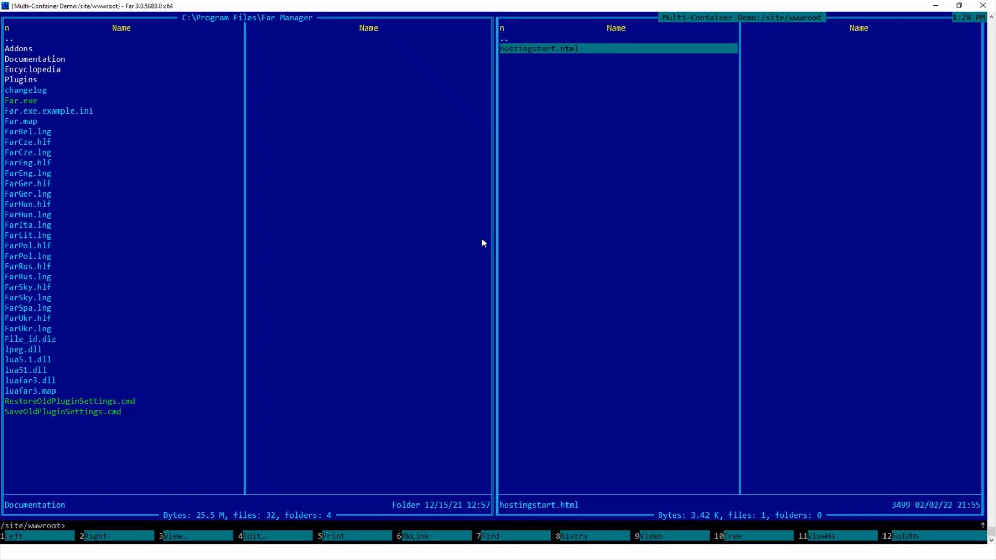
- Return to the Deployment Center settings in the browser and read through the compose config down to the adminer service
key("alt+Tab")
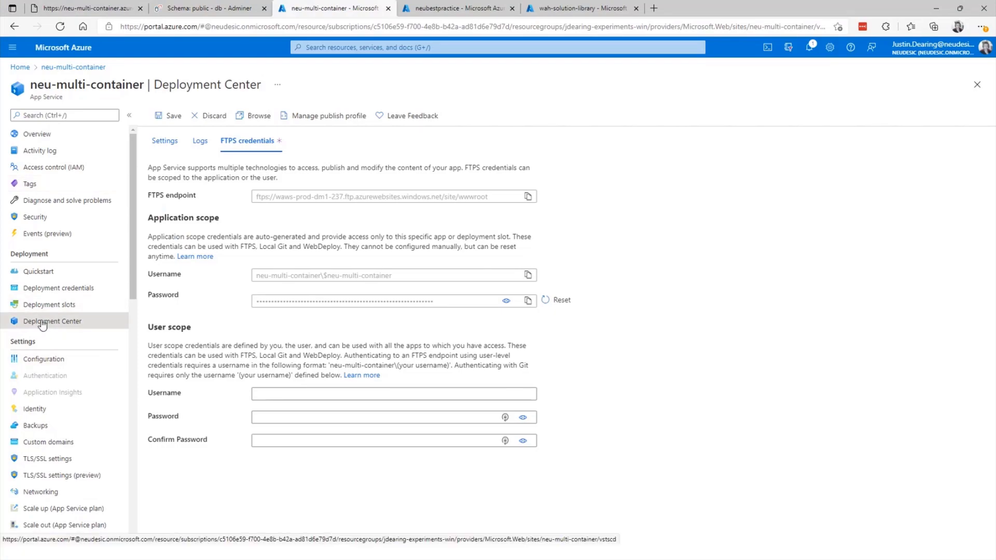
left_click(165, 141)
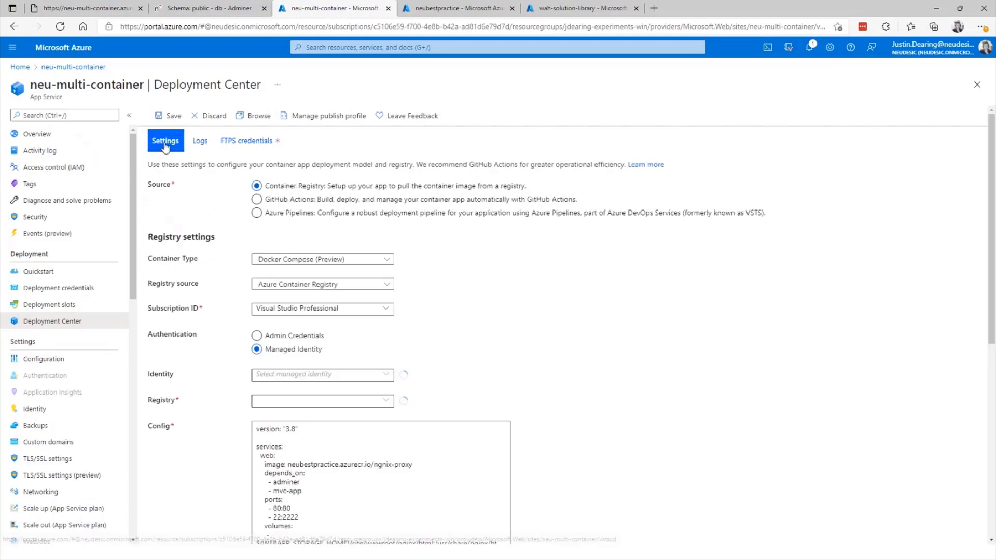
scroll(994, 238, "down", 5)
scroll(978, 391, "down", 1)
left_click(344, 326)
key("Down")
key("Down")
key("Down")
key("Down")
key("Down")
key("Down")
key("Down")
key("Down")
key("Down")
key("Down")
key("Down")
key("Down")
key("Down")
key("Down")
key("Down")
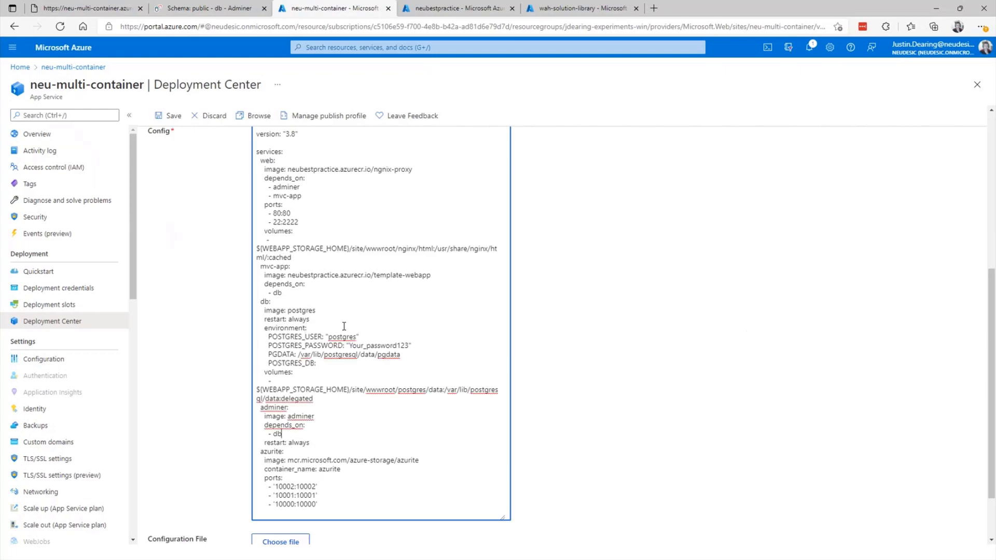
- Move back up the compose config to the web service's nginx html volume mapping under WEBAPP_STORAGE_HOME
key("Up")
key("Up")
key("Up")
key("Up")
key("Up")
key("Up")
key("Up")
key("Up")
key("Up")
key("Up")
key("Up")
key("Up")
key("Up")
key("Up")
key("Up")
key("Up")
key("Up")
key("Up")
key("Up")
key("Up")
key("Up")
key("Up")
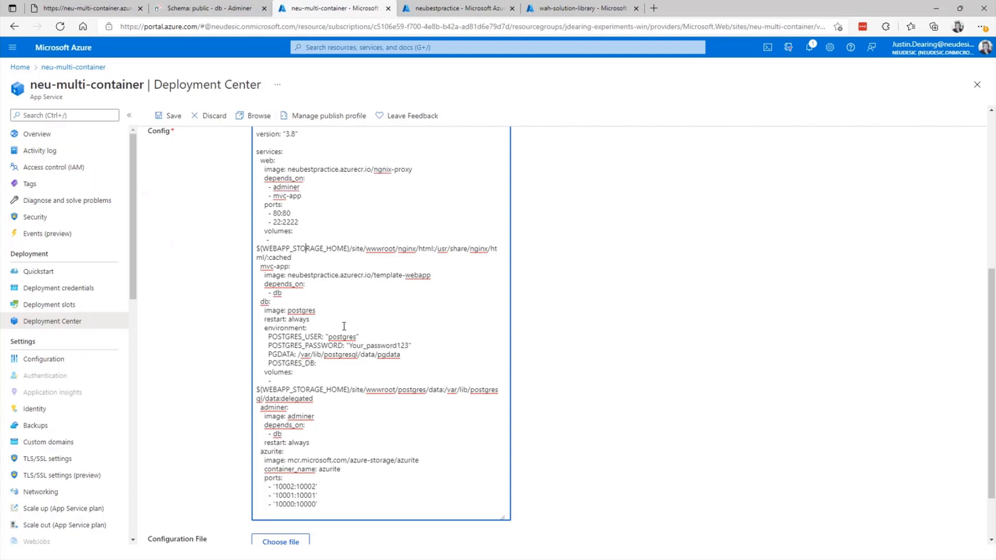
- Remove the :cached option from the end of the web service's nginx html volume mapping in the compose config
key("Right")
key("Right")
key("ctrl+Right")
key("Right")
key("Right")
key("Right")
key("Right")
key("Right")
key("Right")
key("Right")
key("Right")
key("Right")
key("Left")
key("Left")
key("Left")
key("Left")
key("Left")
key("Left")
key("Left")
key("Left")
key("Left")
key("Left")
key("Down")
key("ctrl+shift+Left")
key("Delete")
- Remove the :delegated option from the end of the db service's postgres data volume mapping
key("Down")
key("Down")
key("Down")
key("Down")
key("Down")
key("Down")
key("Down")
key("Down")
key("Down")
key("Down")
key("Down")
key("Down")
key("Down")
key("Down")
key("Down")
key("Down")
key("Right")
key("Right")
key("shift+End")
key("Delete")
- Review the edited compose config and save the neu-multi-container deployment settings
key("Down")
key("Down")
key("Down")
key("Down")
key("Up")
key("Up")
key("Up")
key("Up")
key("Up")
key("Up")
key("Up")
key("Up")
key("Up")
key("Up")
key("Up")
key("Up")
key("Up")
key("Up")
key("Up")
key("Up")
key("Up")
key("Up")
key("Up")
key("Up")
scroll(994, 456, "up", 6)
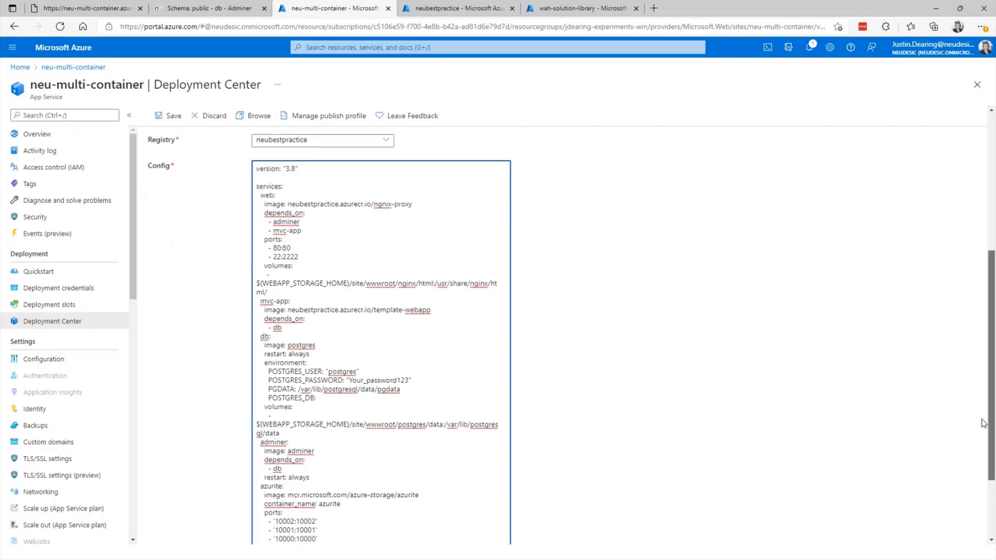
scroll(419, 166, "down", 6)
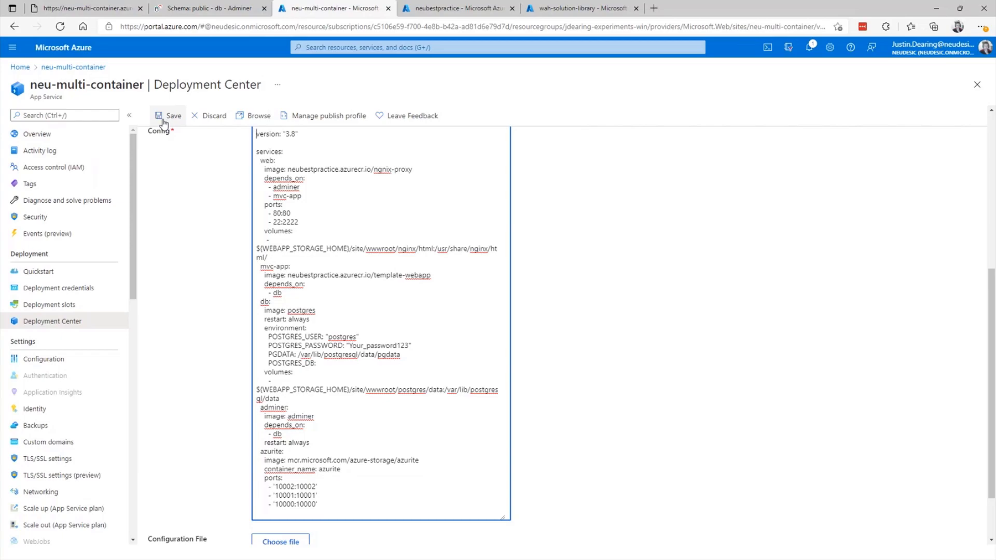
double_click(754, 7)
left_click_drag(818, 39, 826, 120)
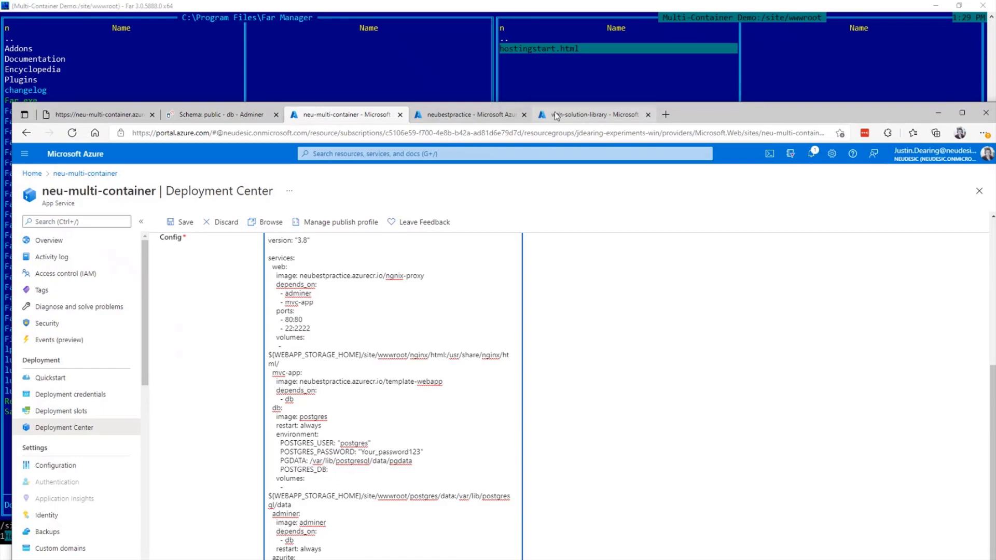
left_click(168, 222)
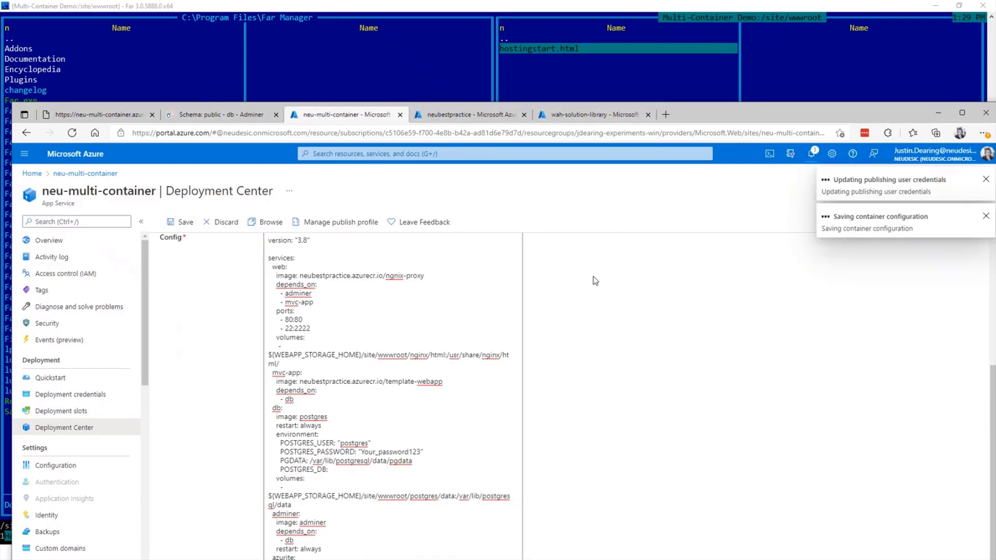
- Inspect the template-webapp repository's tags in the neubestpractice container registry and view the registry's webhooks
left_click(594, 117)
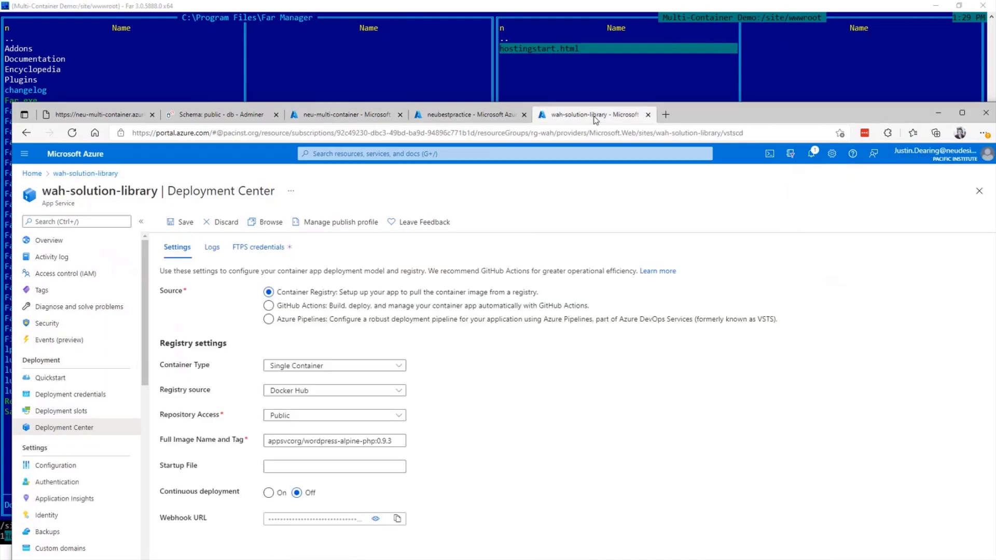
left_click(464, 115)
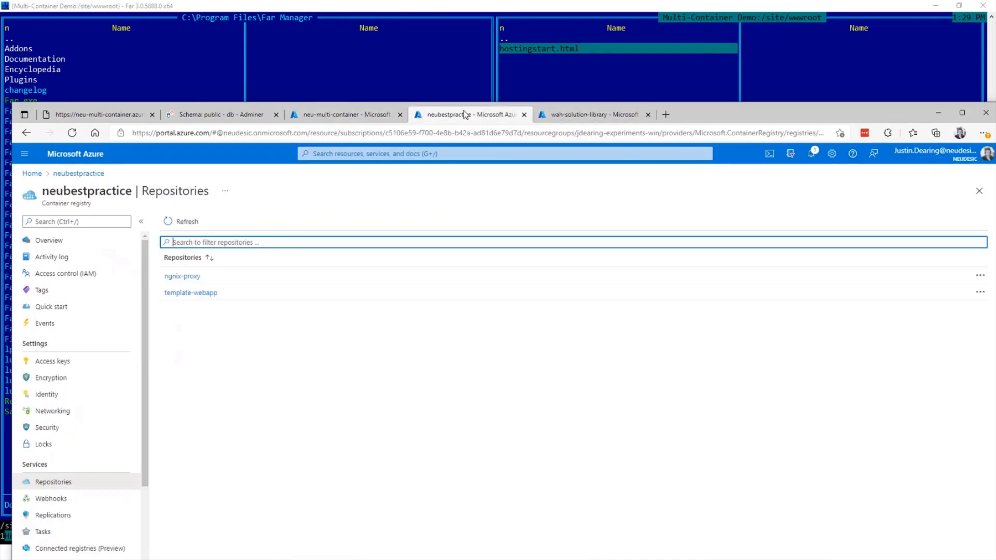
left_click_drag(704, 109, 669, 2)
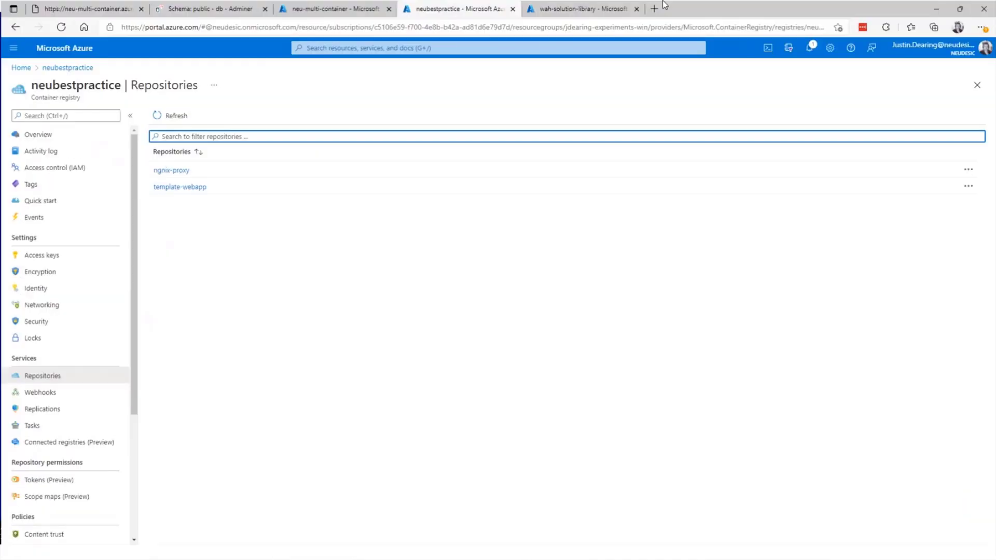
left_click(182, 187)
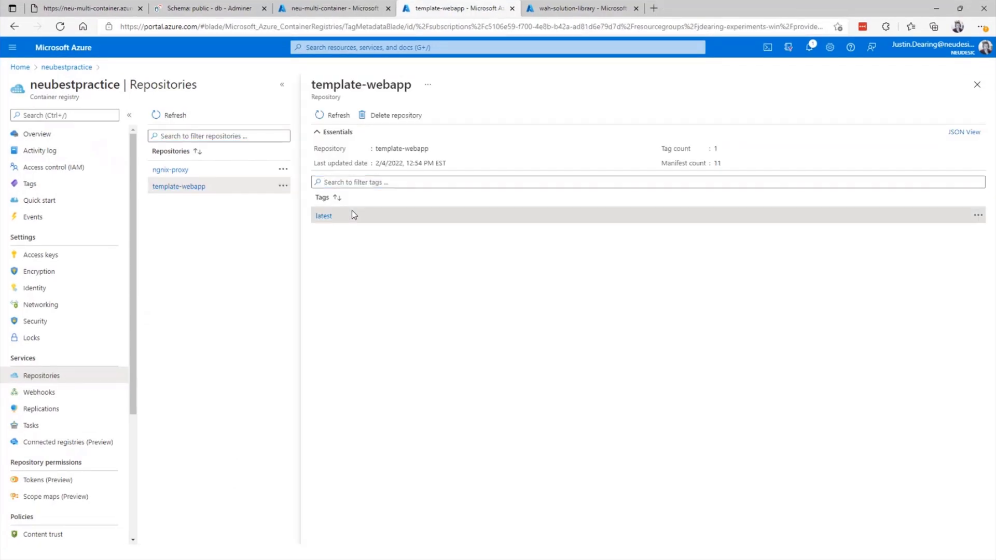
left_click(48, 393)
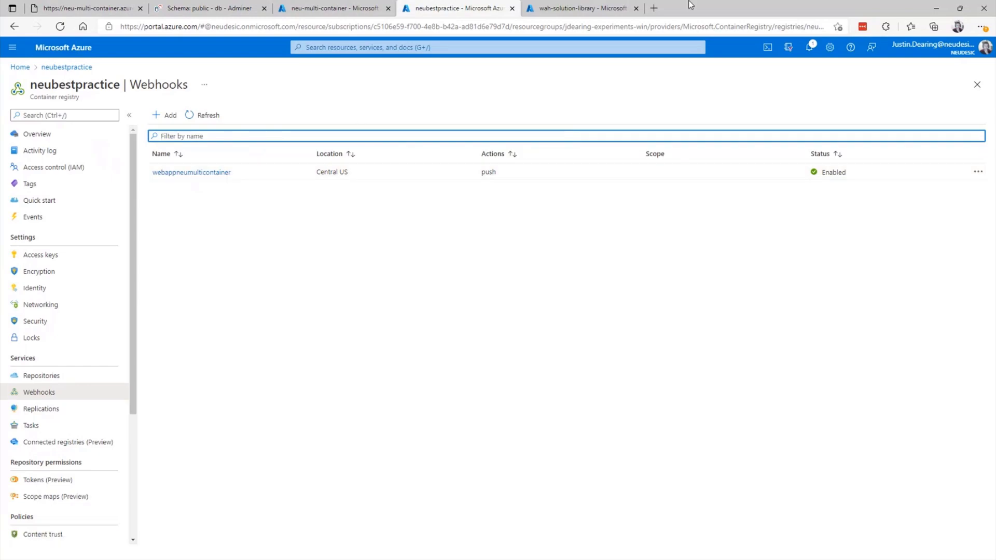
- Return to the neu-multi-container Deployment Center settings and check the continuous deployment option and webhook URL
double_click(730, 9)
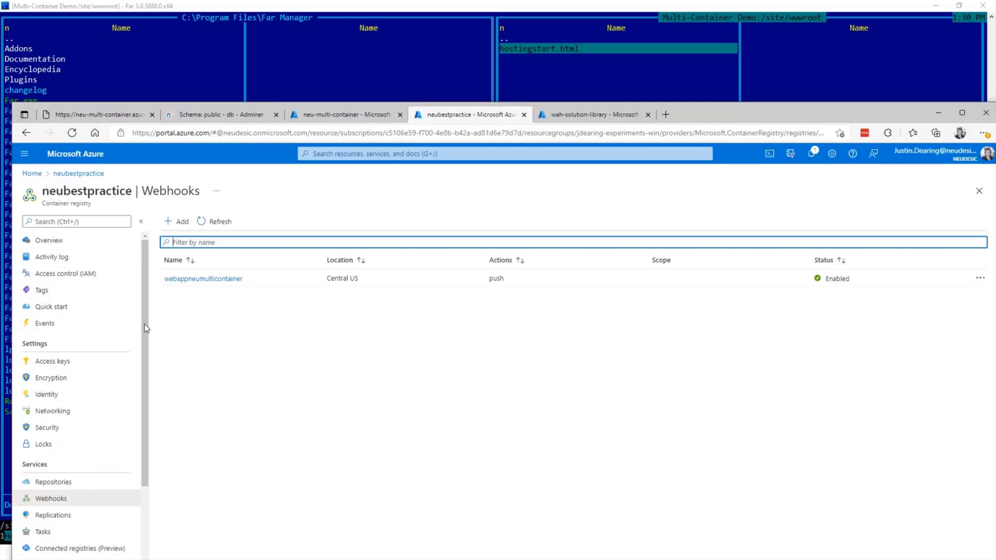
left_click(324, 115)
double_click(737, 111)
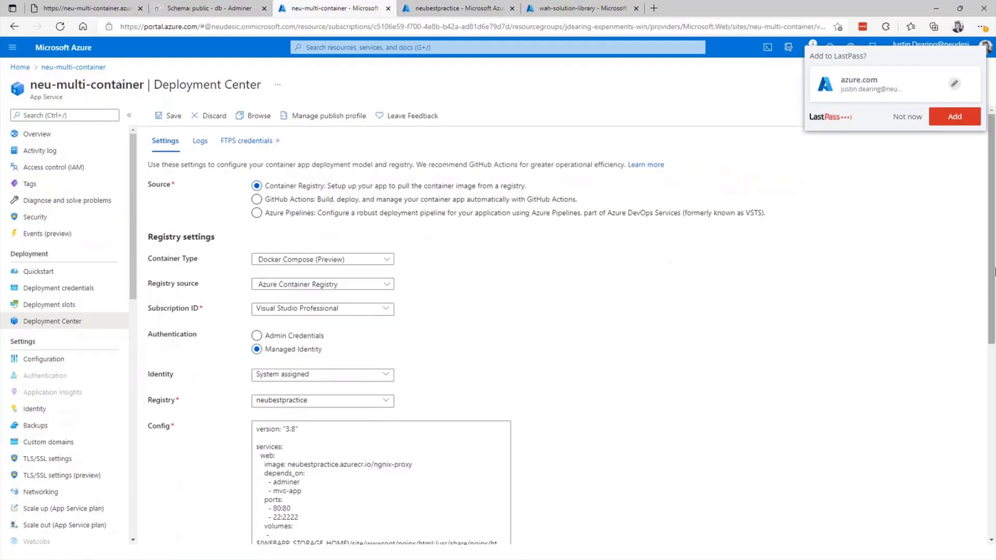
left_click(993, 350)
scroll(994, 350, "down", 3)
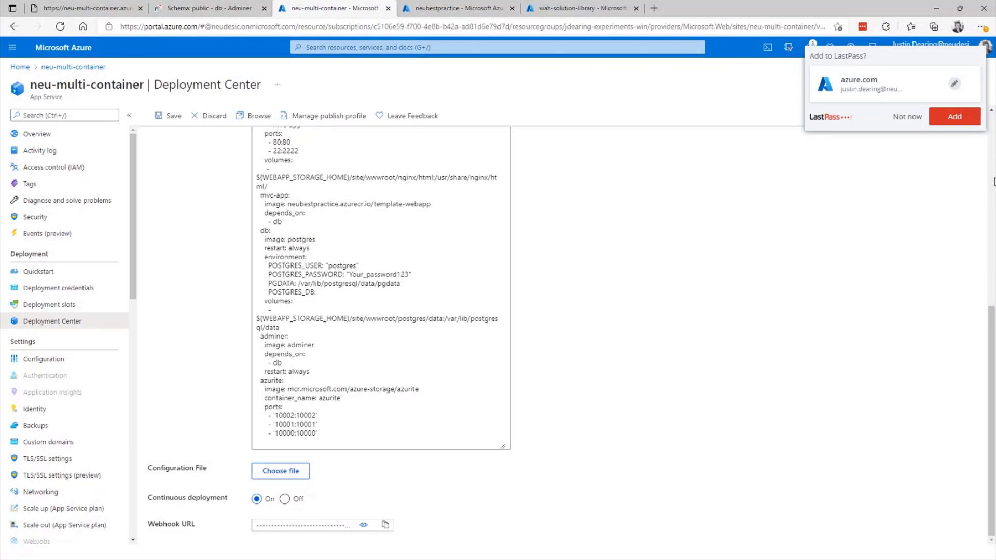
scroll(993, 182, "up", 5)
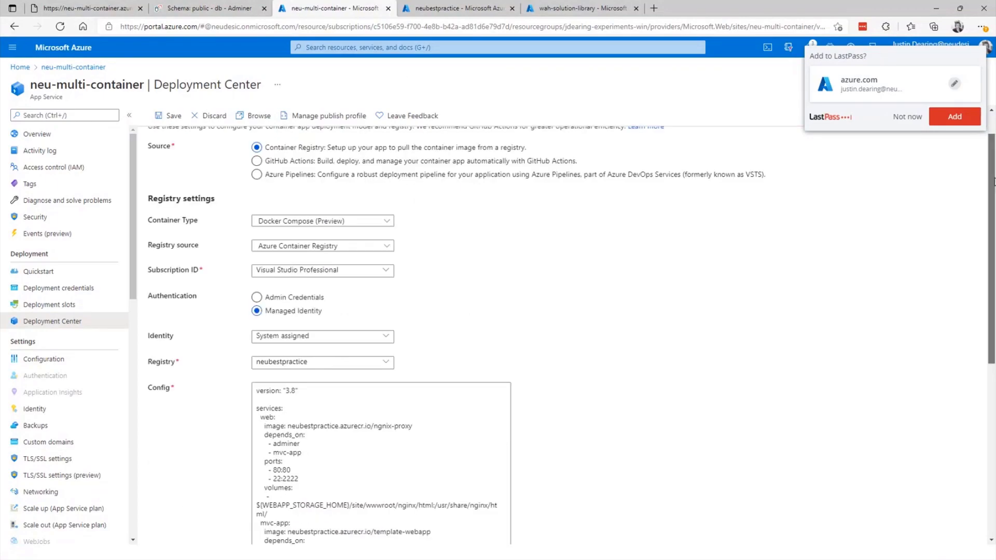
- Open the neu-multi-container.azurewebsites.net site and reload it to check how the app responds
left_click(52, 8)
left_click(57, 31)
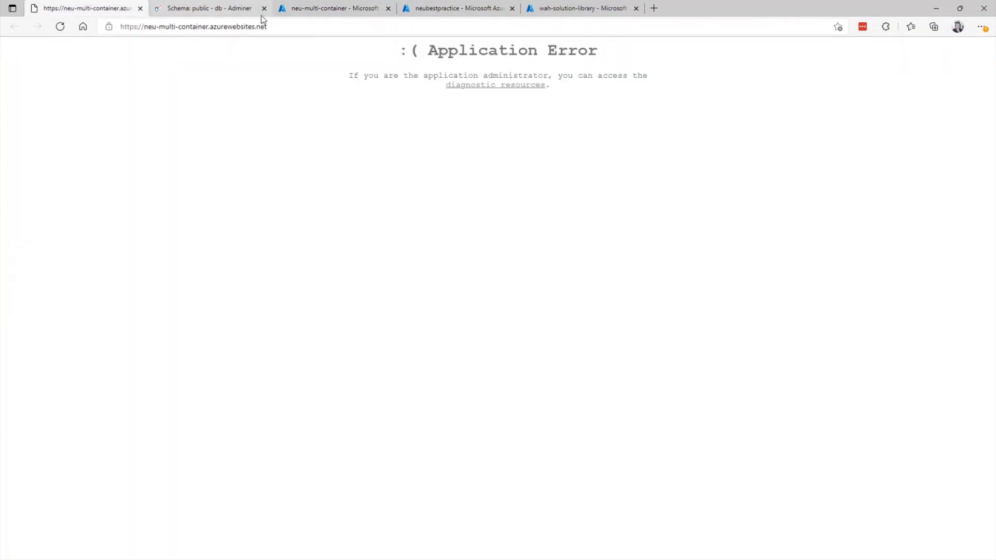
left_click(83, 28)
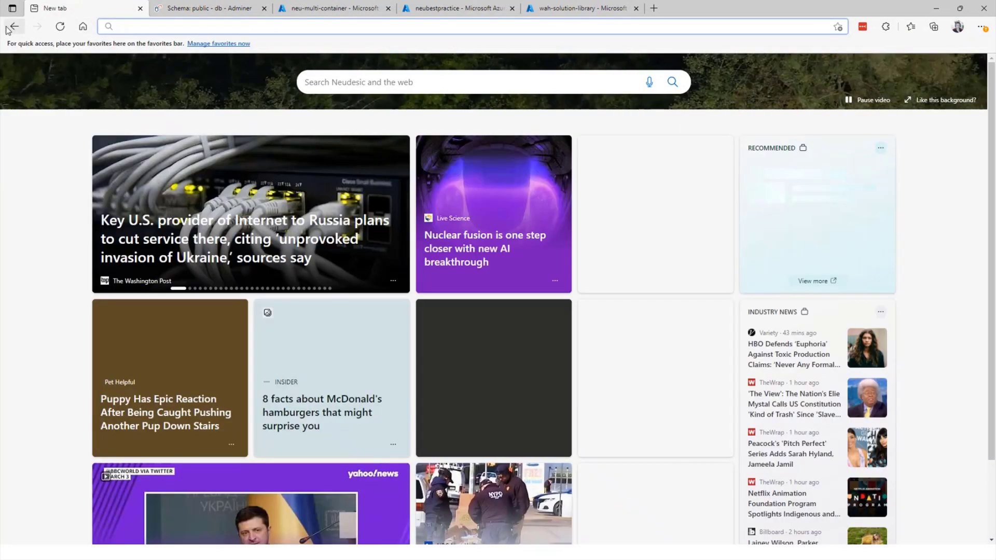
left_click(9, 30)
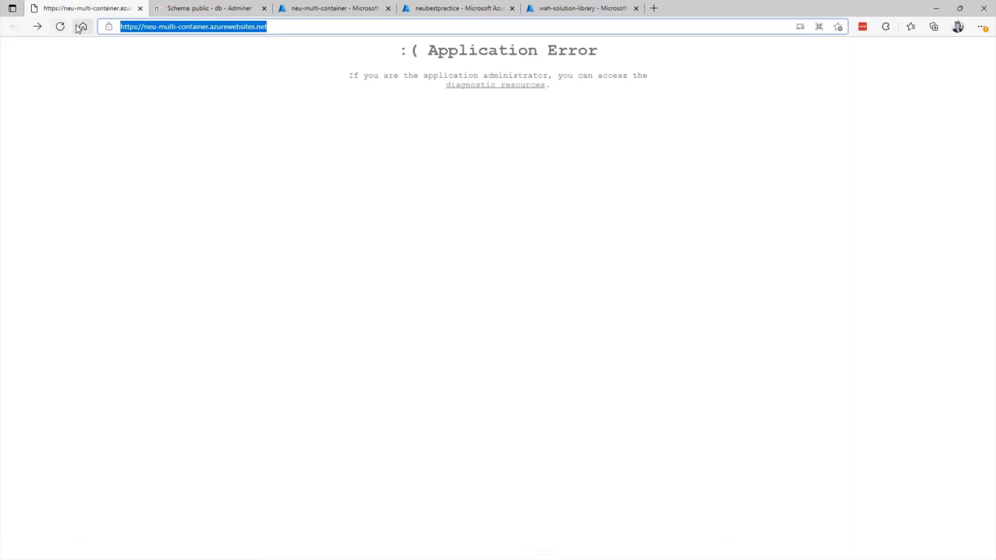
left_click(61, 27)
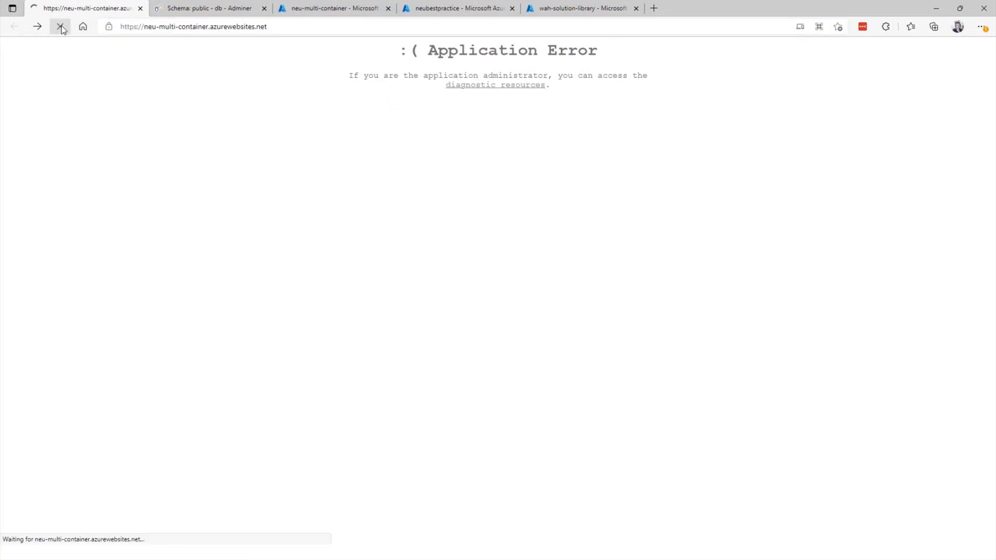
- Open the neu-multi-container Deployment Center logs and refresh them
left_click(280, 9)
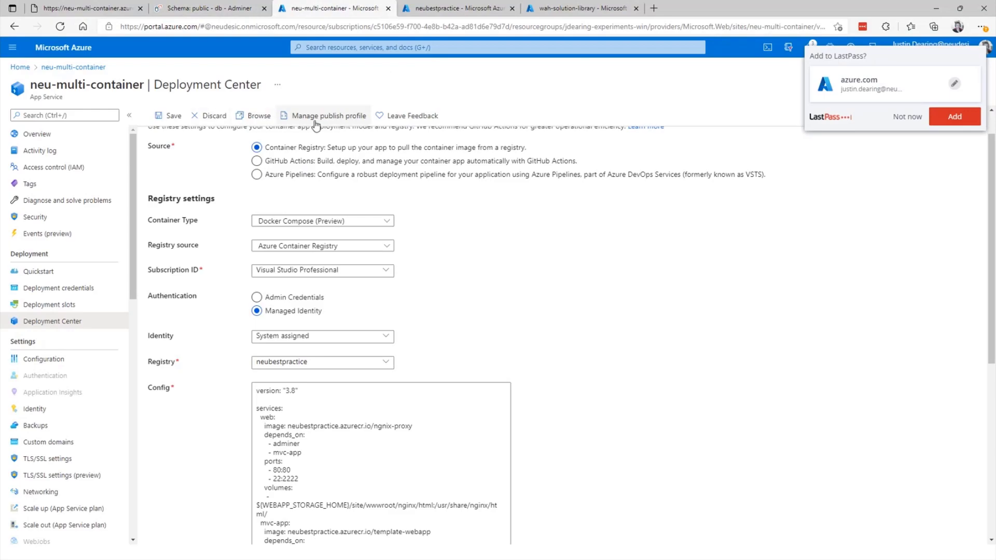
scroll(993, 210, "up", 1)
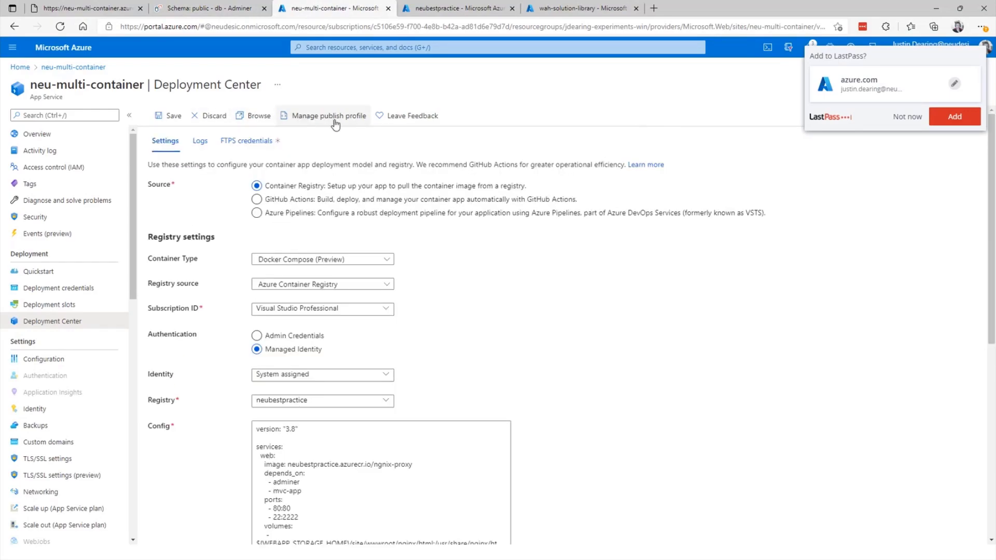
left_click(200, 142)
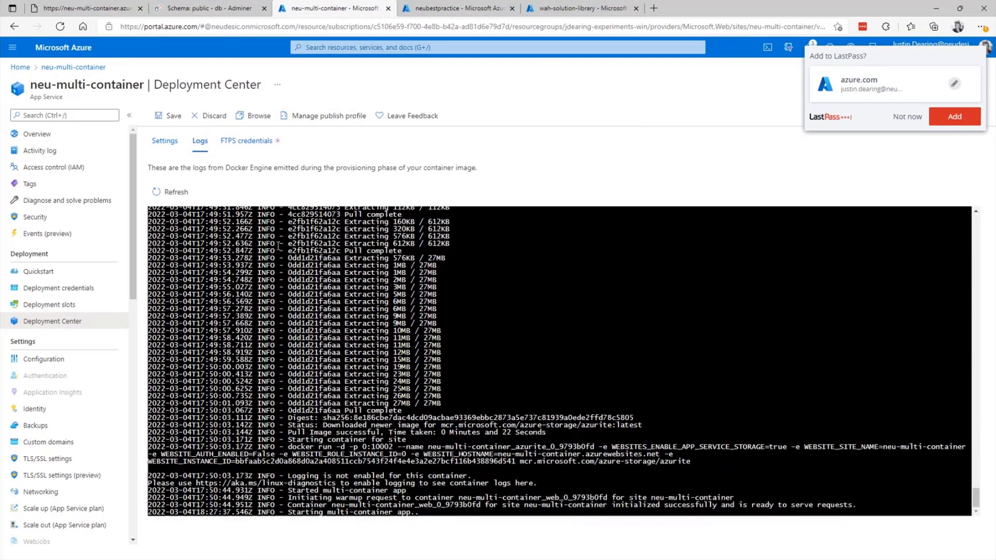
left_click(184, 193)
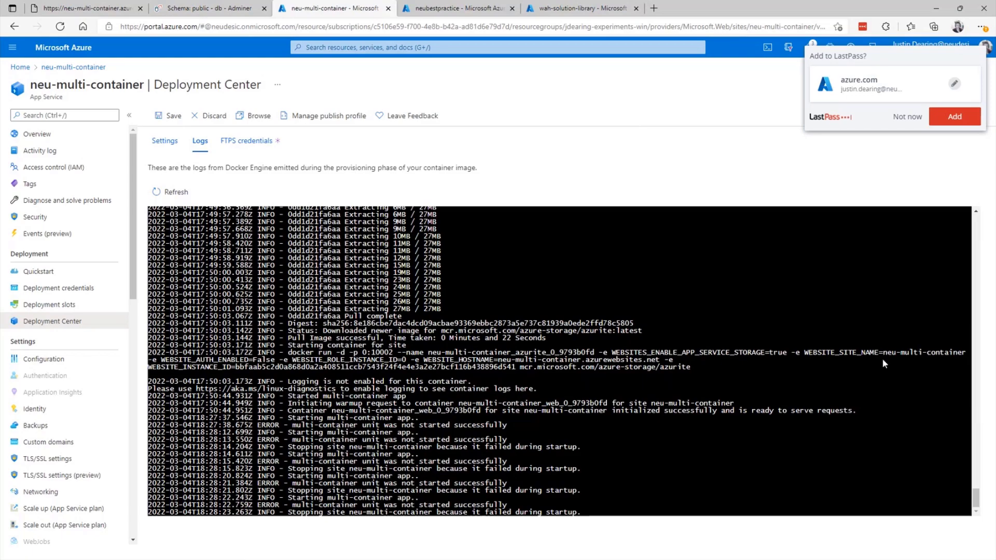
- Go back through the container logs to the postgres docker run entry and highlight it through the adminer pull error
left_click(977, 215)
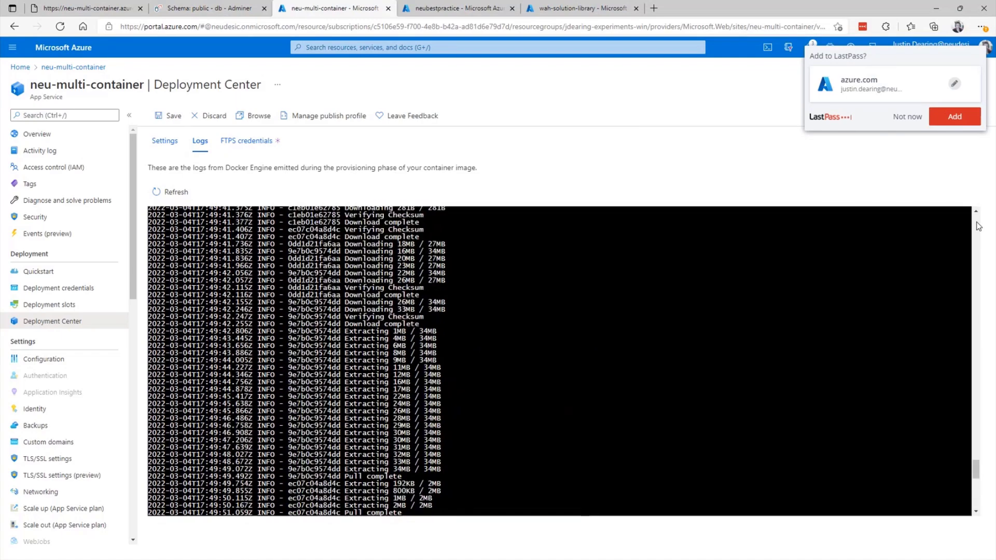
scroll(978, 226, "up", 2)
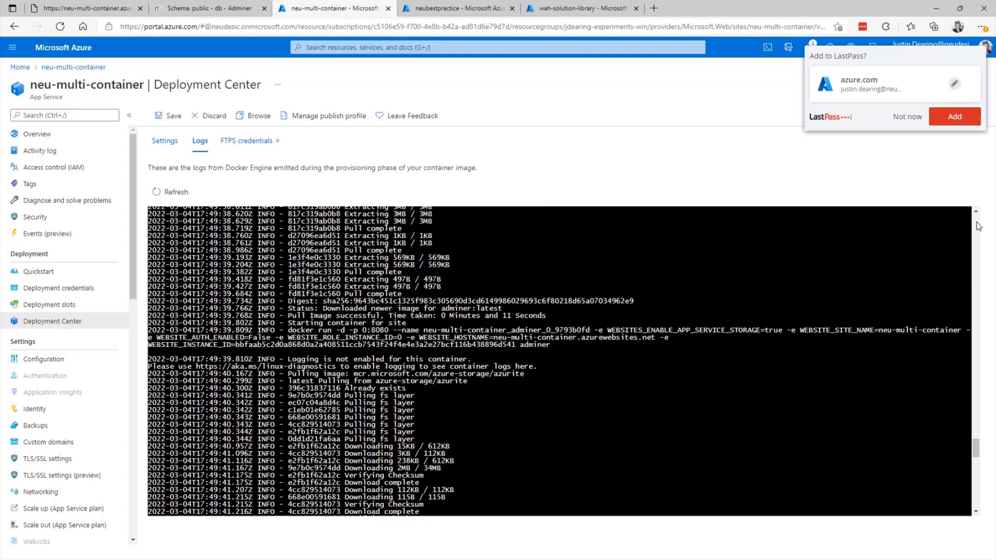
scroll(978, 226, "up", 10)
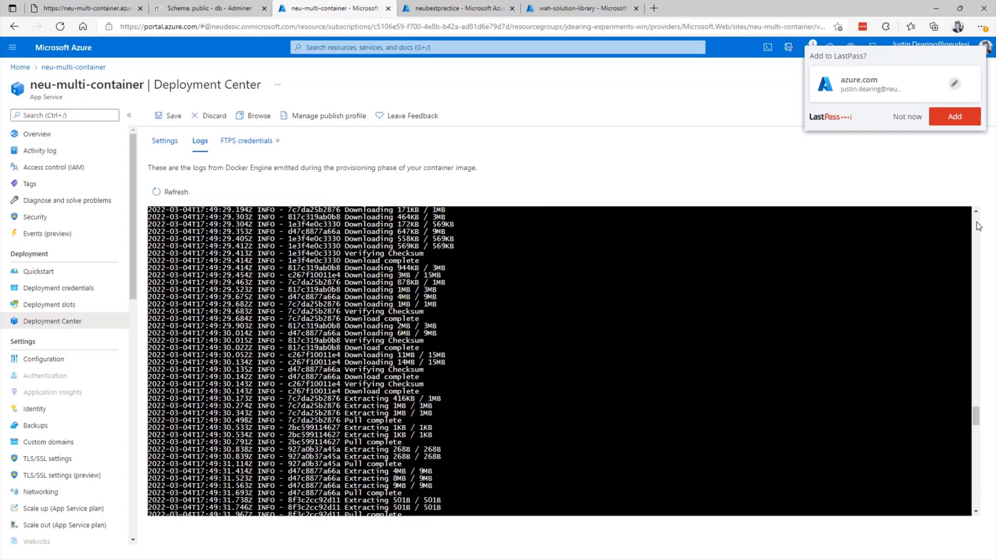
scroll(978, 226, "up", 5)
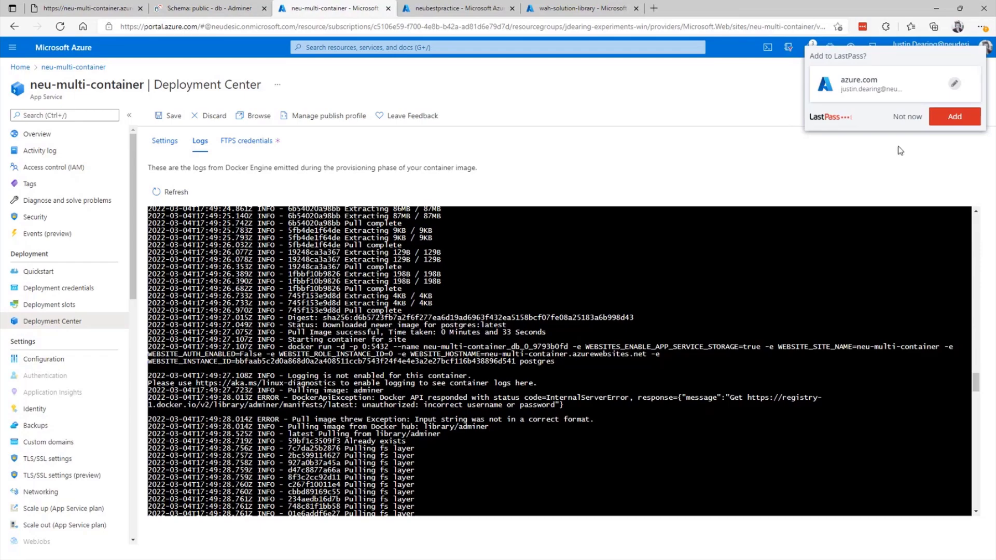
left_click_drag(346, 346, 582, 406)
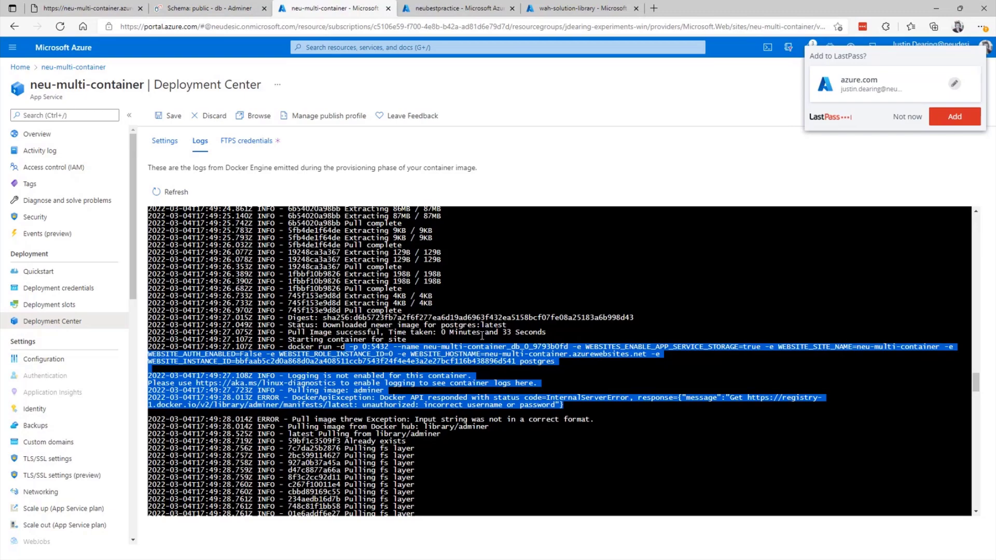
key("alt+Tab")
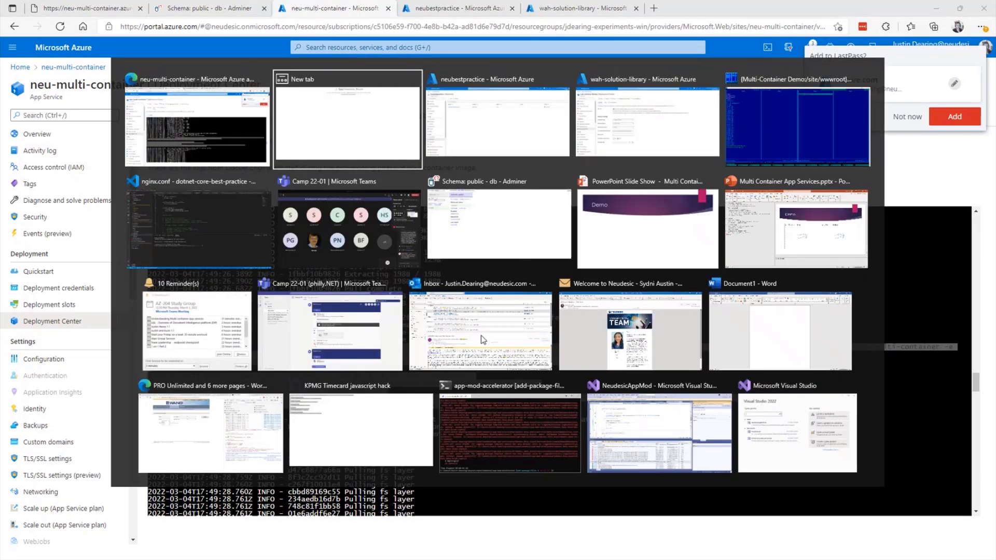
key("alt+Tab")
key("alt+Tab")
key("alt+Tab")
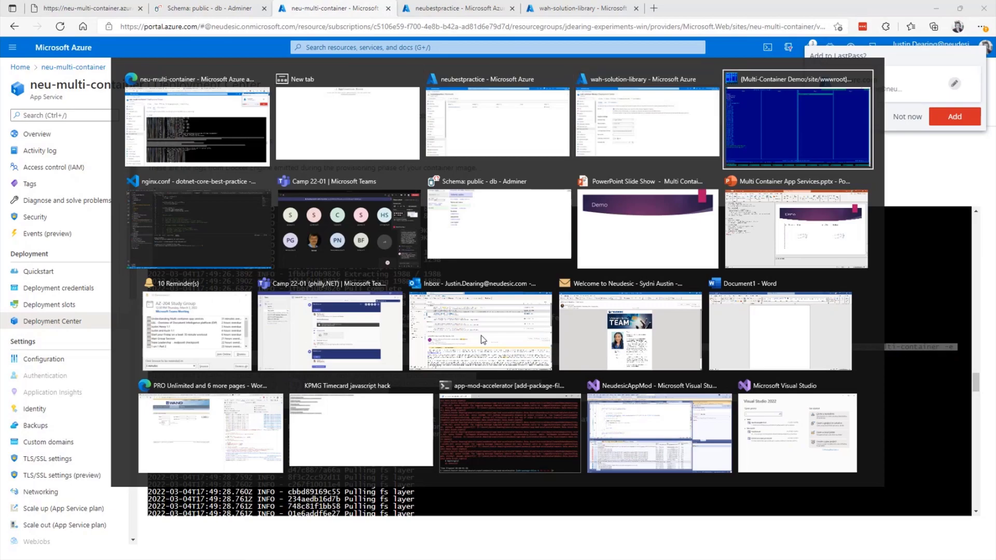
left_click(169, 102)
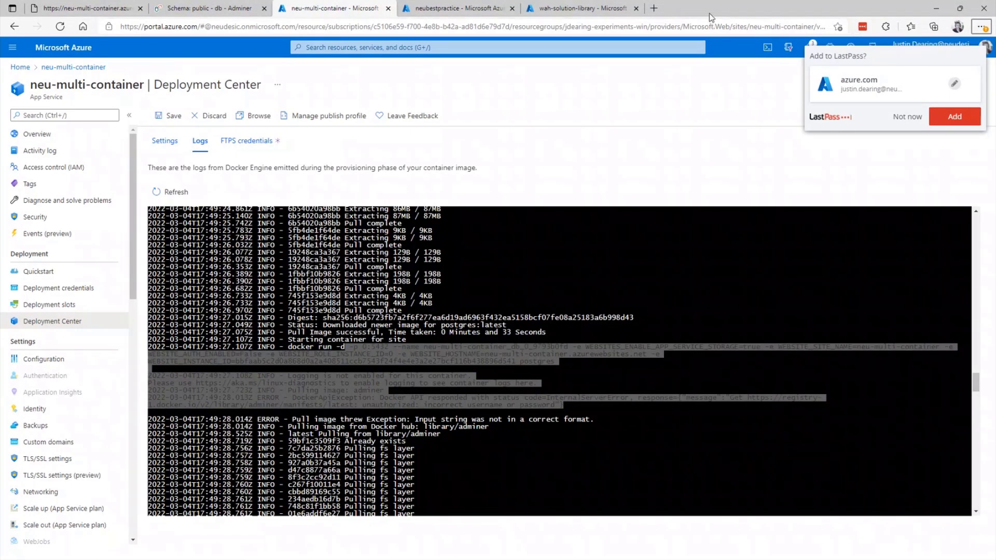
- Open github.com/neudesic in a new browser tab and continue through the organization's single sign-on
key("ctrl+t")
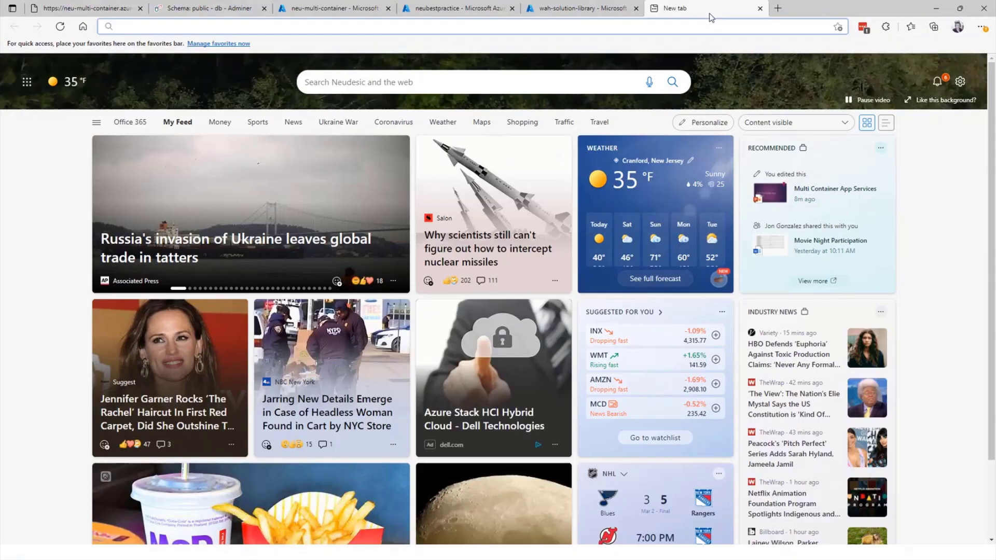
type("git")
key("End")
key("ctrl+shift+Left")
key("ctrl+shift+Left")
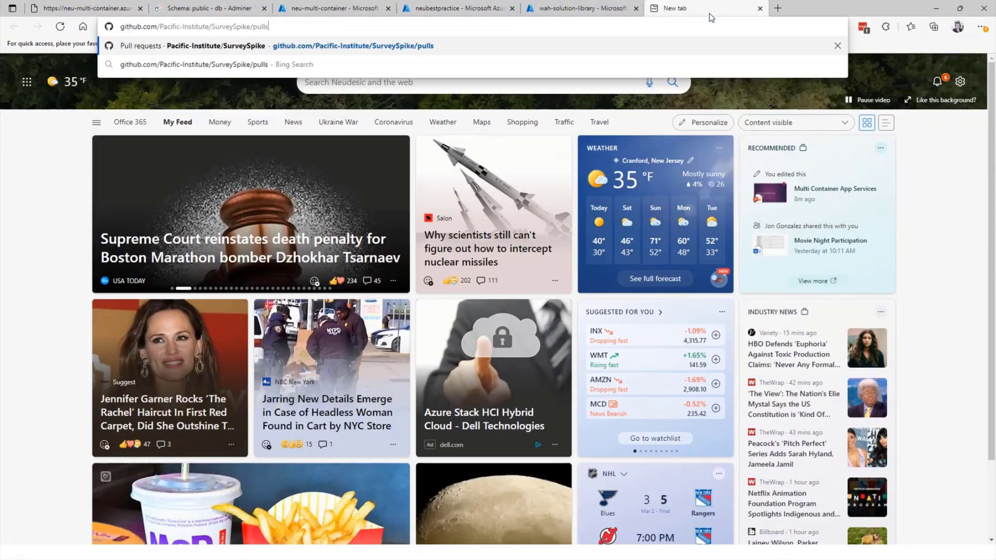
key("ctrl+shift+Left")
key("ctrl+shift+Left")
key("BackSpace")
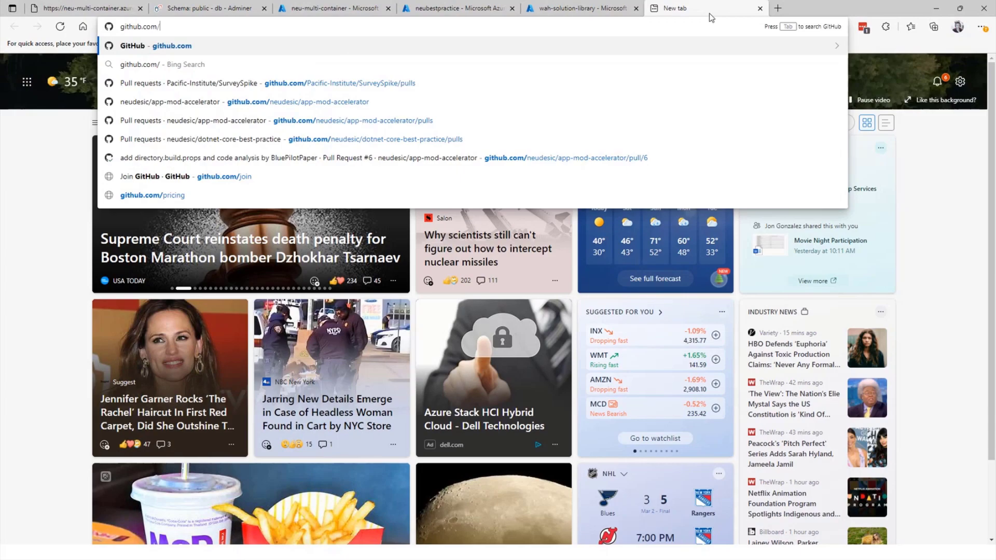
type("neudesic")
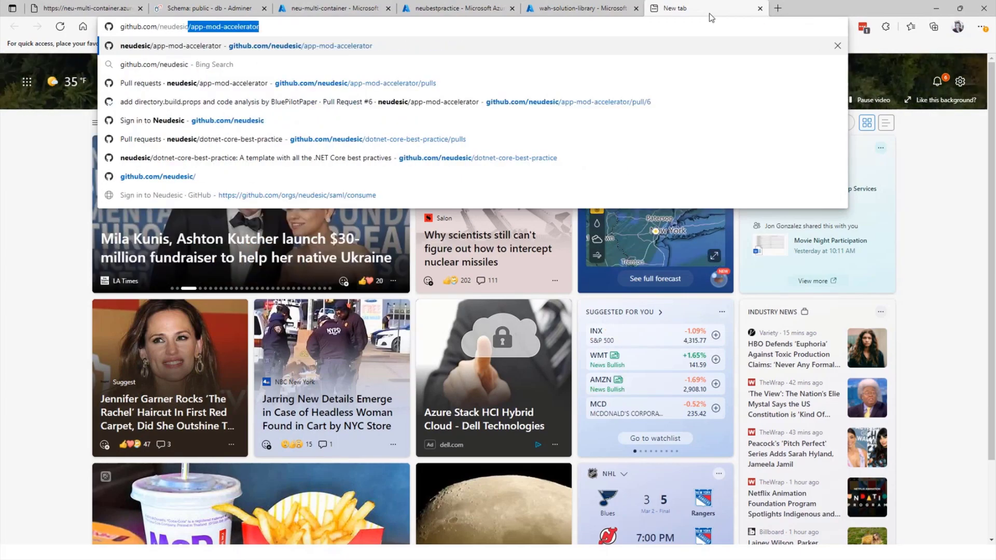
type("/app")
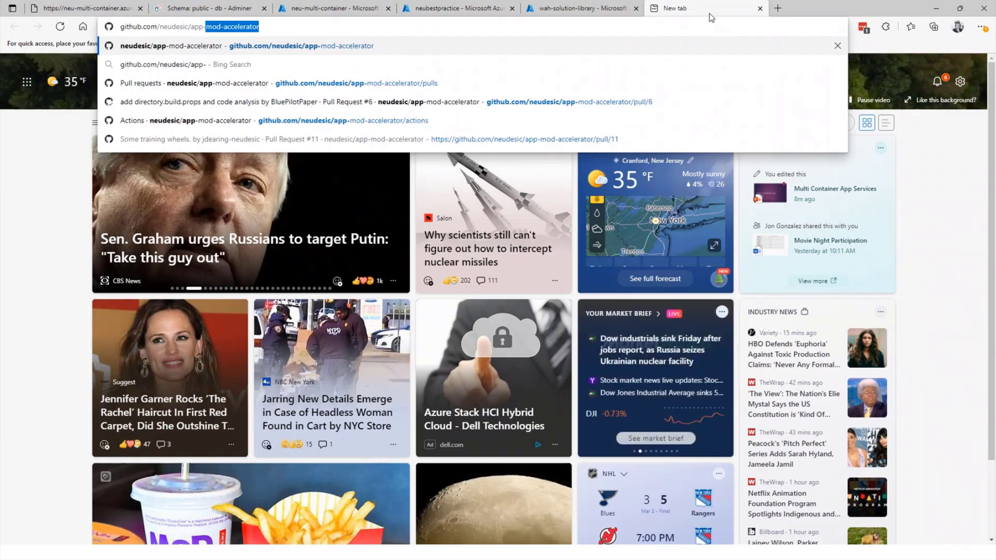
type("-")
key("BackSpace")
key("BackSpace")
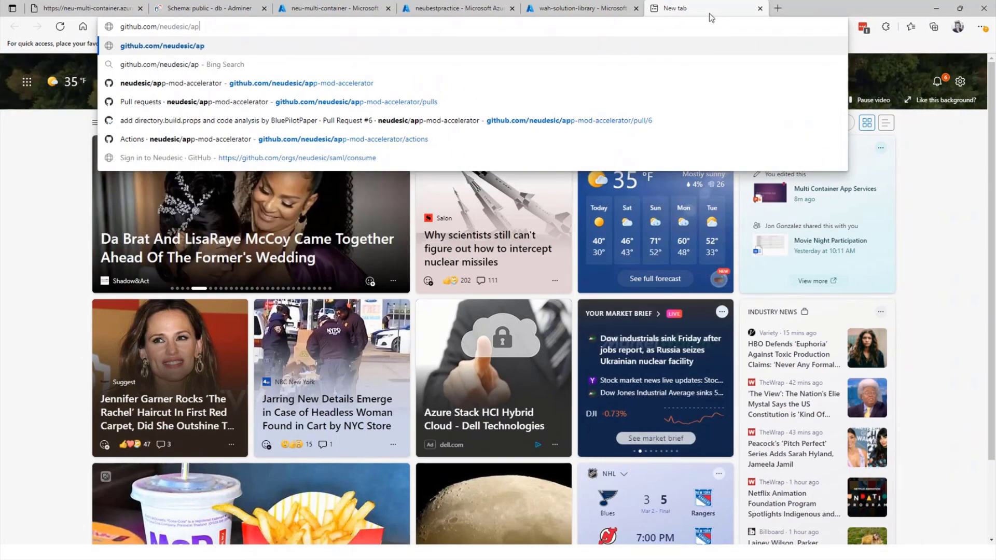
key("BackSpace")
key("BackSpace")
key("Return")
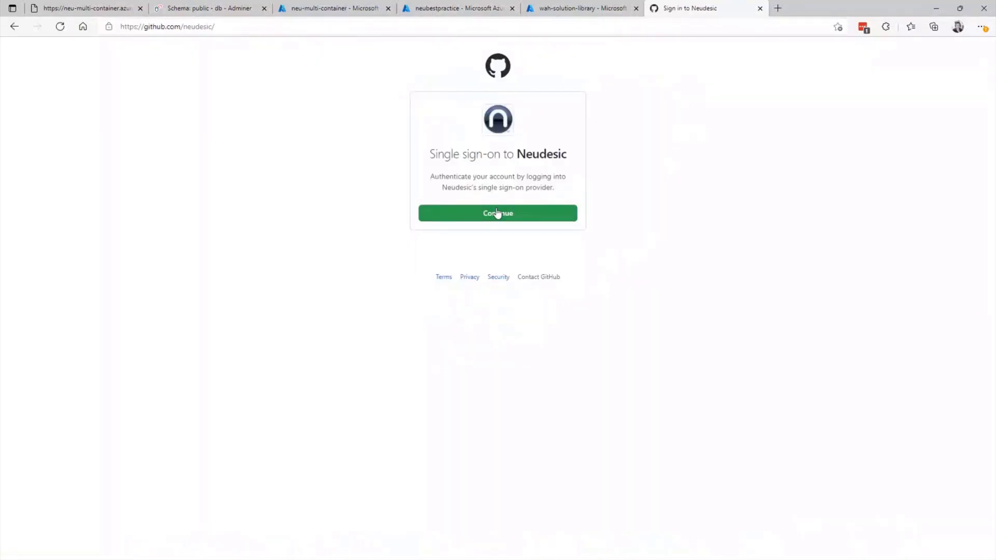
left_click(497, 213)
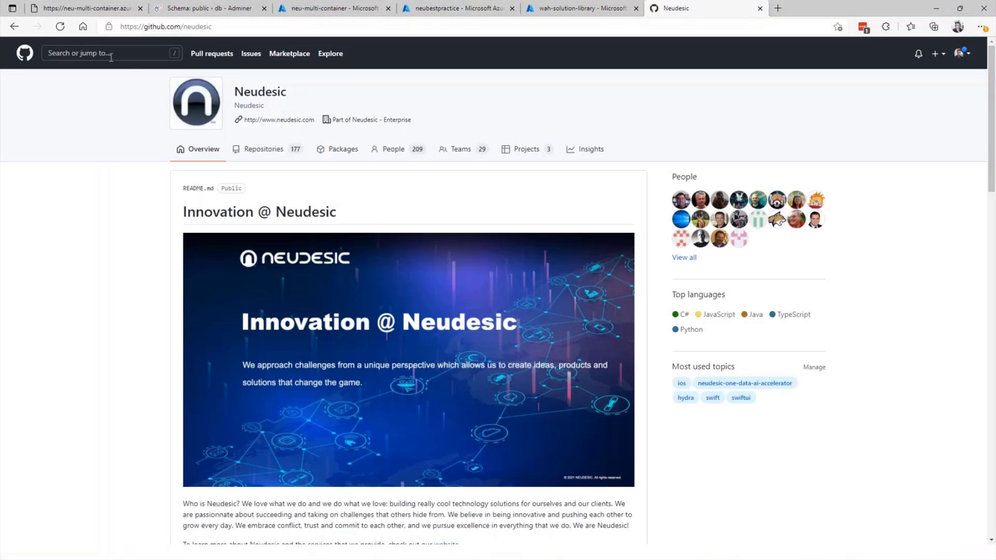
- Search the Neudesic organization's repositories for "best" and open the dotnet-core-best-practice repository
left_click(254, 147)
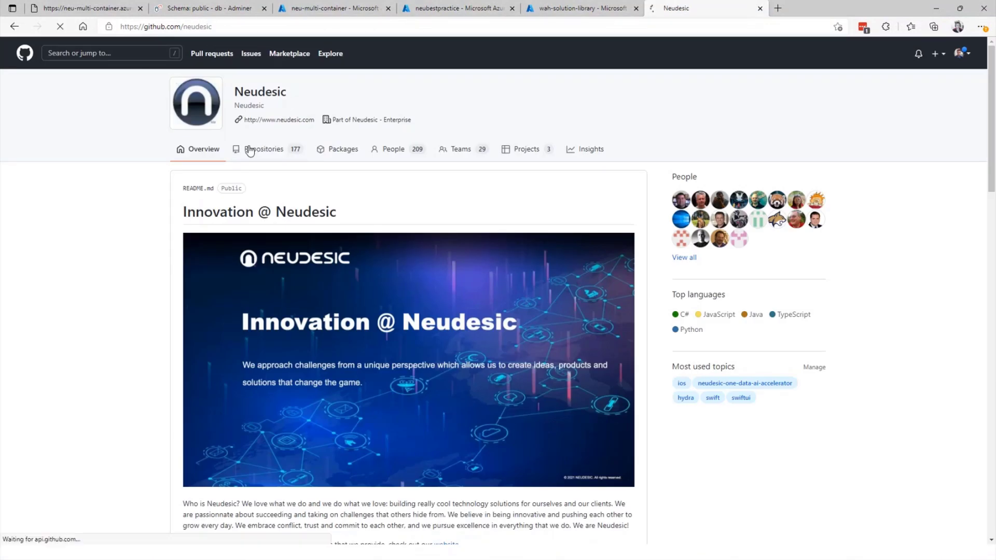
left_click(277, 136)
type("best")
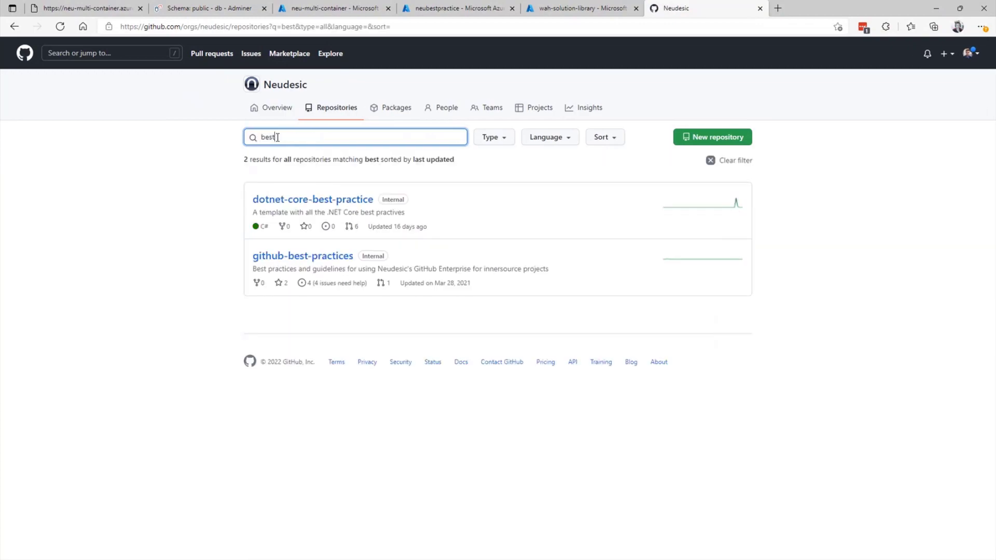
left_click(265, 201)
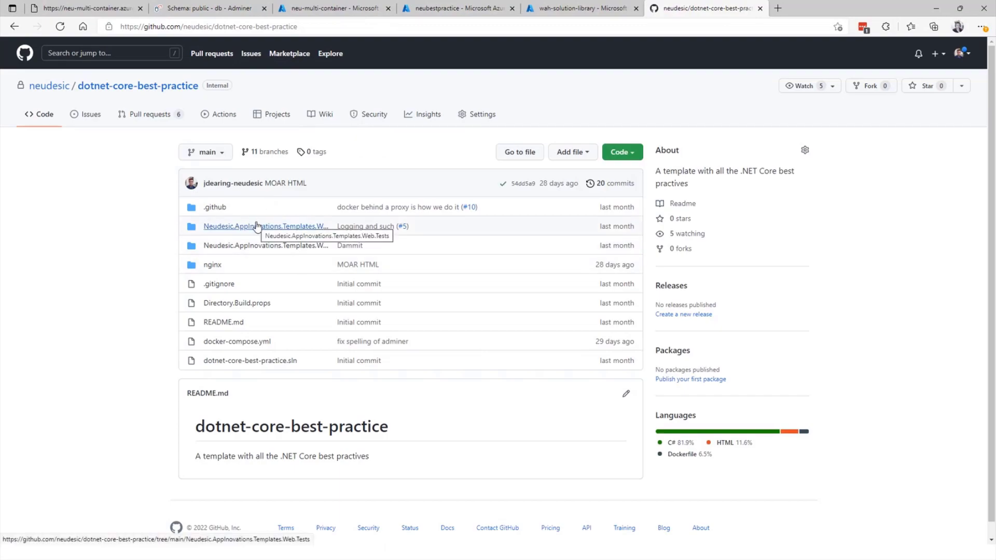
- Open the webapp_ci.dev.yml workflow file in the repository's .github/workflows folder
key("alt+Tab")
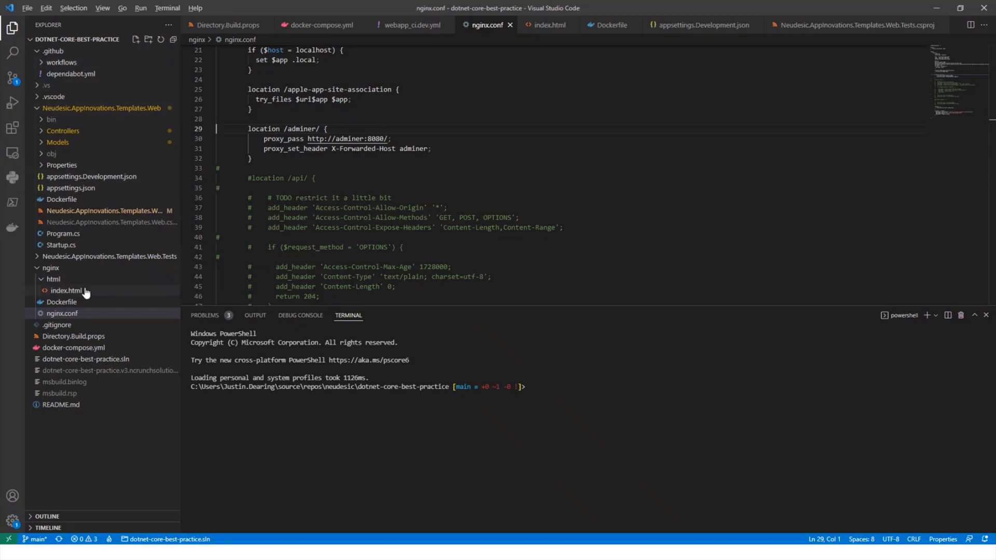
key("alt+Tab")
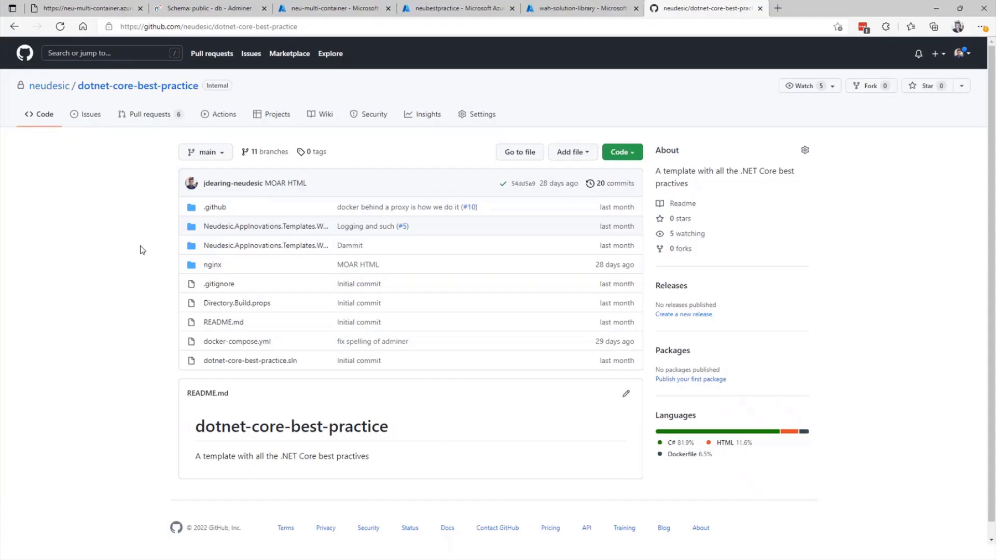
right_click(218, 210)
left_click(210, 208)
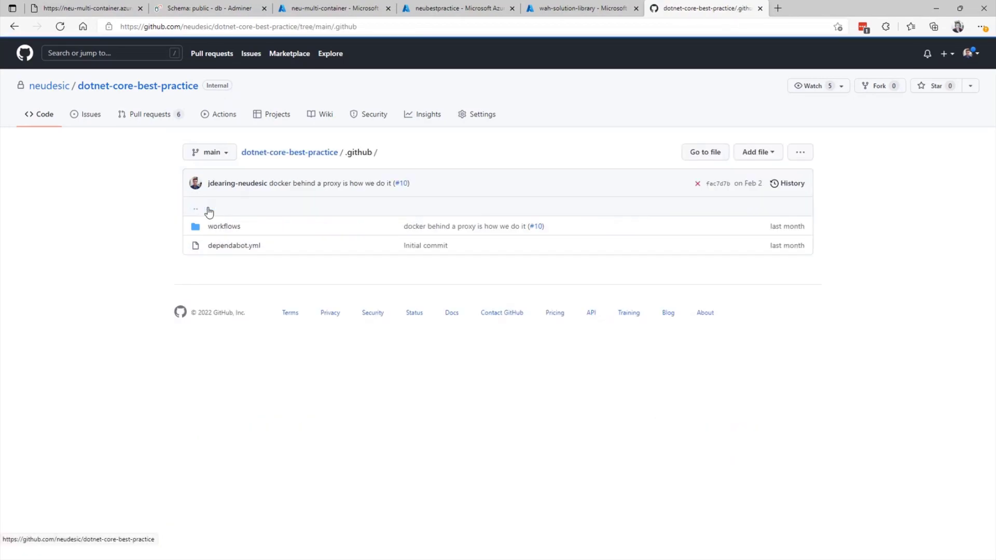
left_click(213, 229)
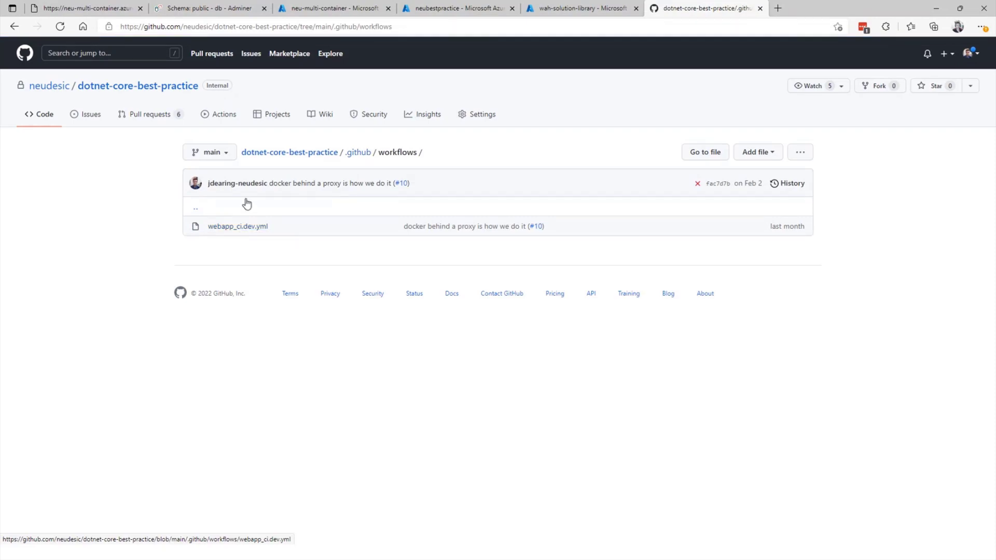
left_click(235, 228)
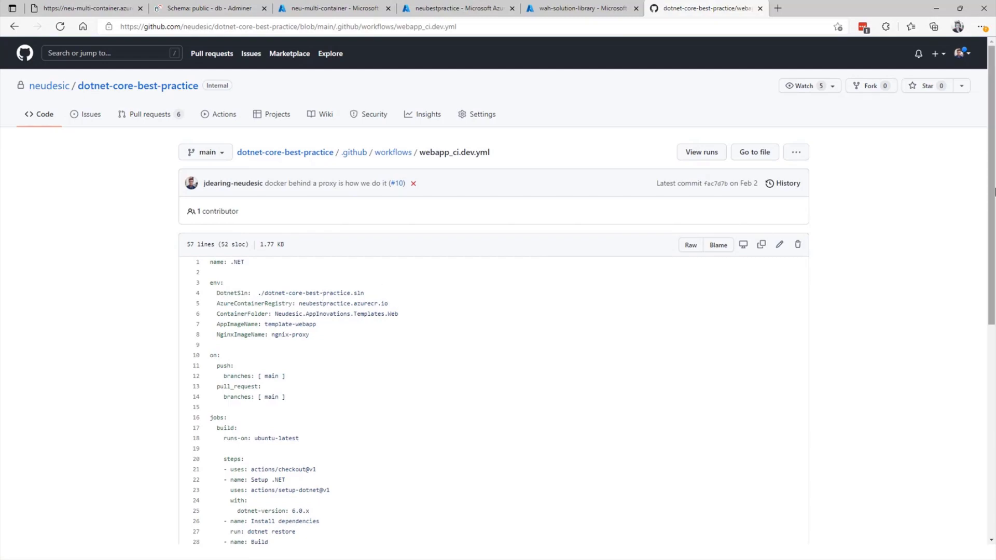
- Review the webapp_ci.dev.yml workflow, highlight the ACR login lines of the deploy-to-azure job, and return to the repository root
scroll(993, 287, "down", 3)
scroll(993, 287, "down", 1)
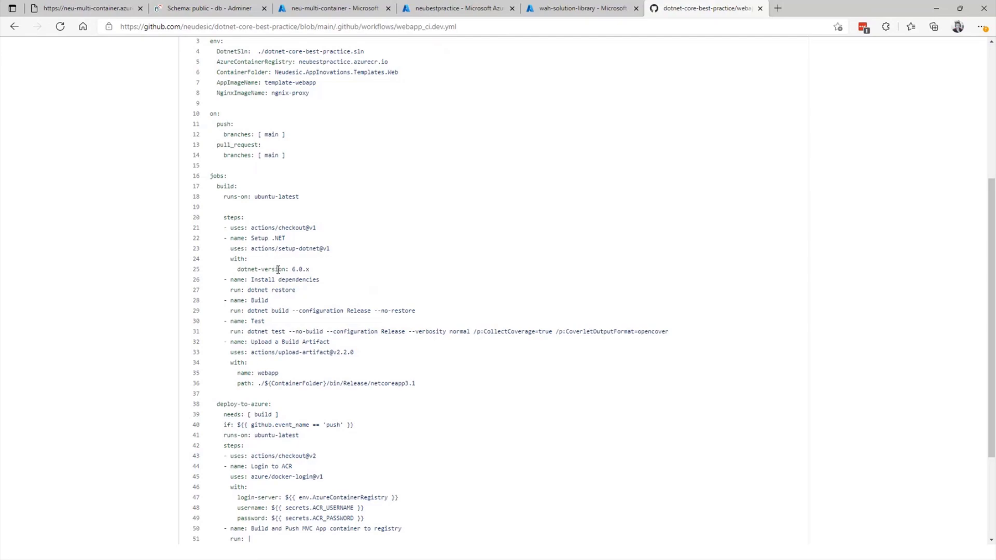
scroll(475, 392, "down", 2)
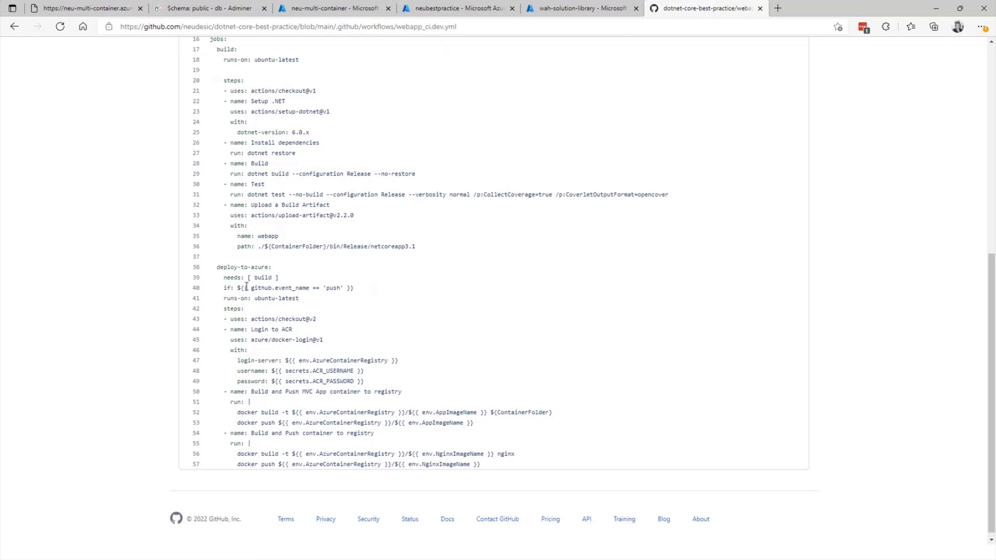
left_click_drag(244, 319, 333, 382)
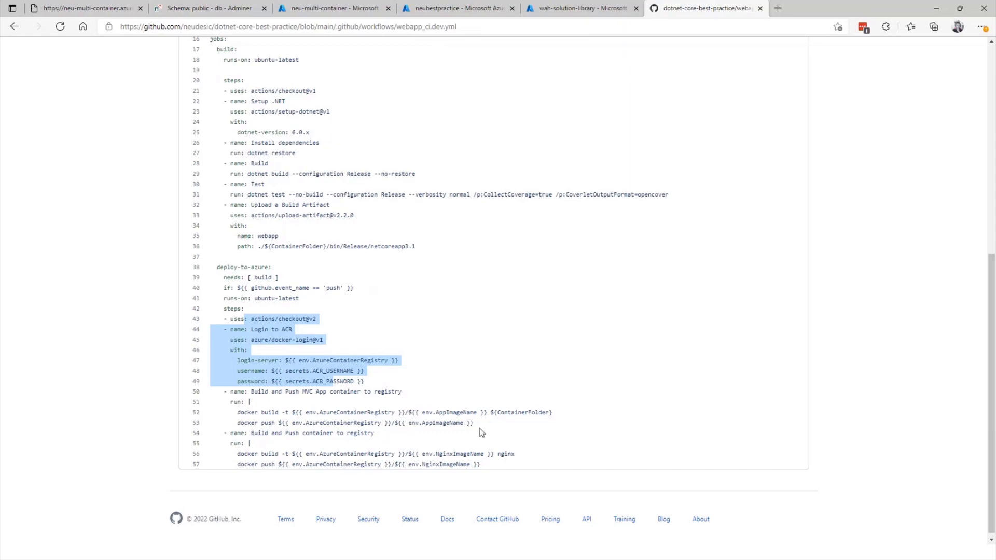
left_click_drag(994, 332, 902, 107)
left_click(994, 78)
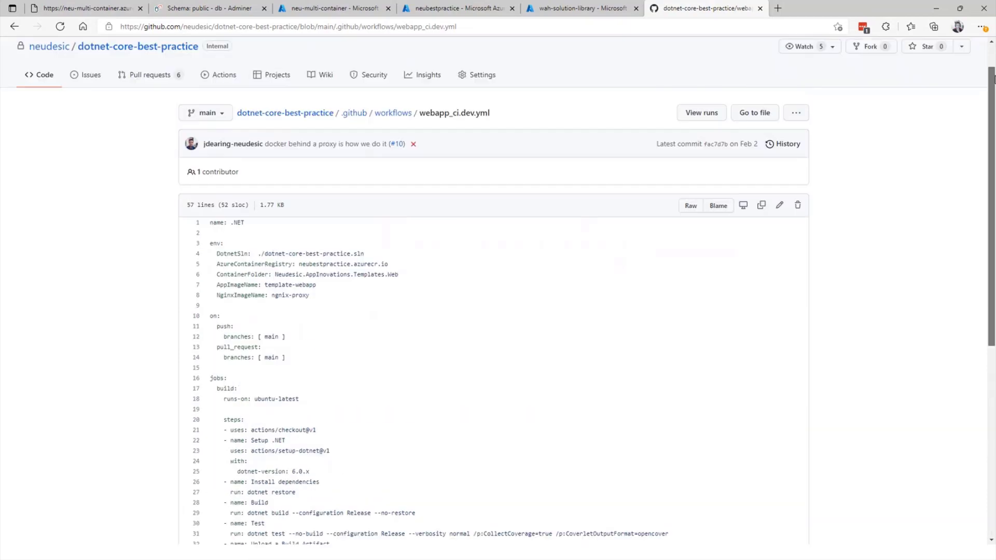
left_click(285, 114)
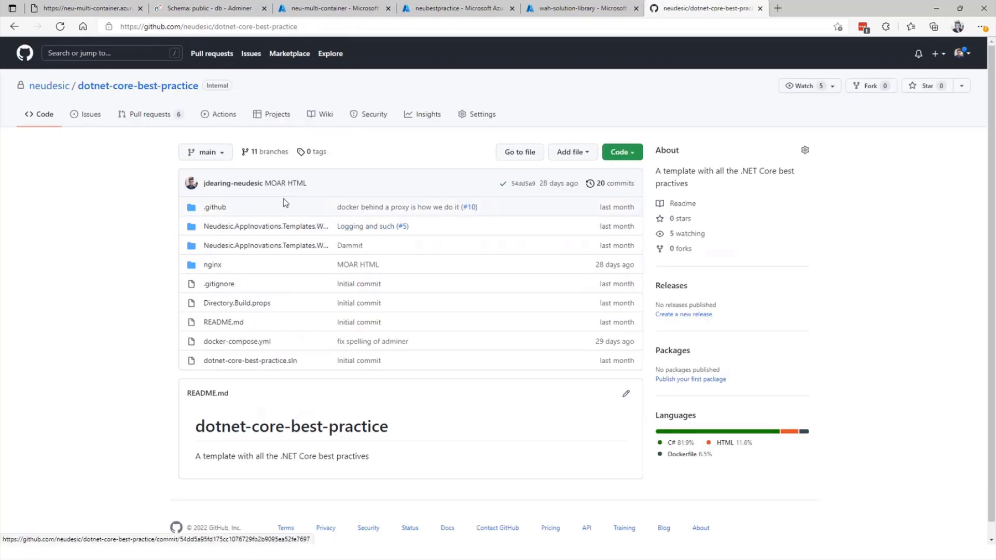
- Switch to Visual Studio Code and remove the lone comment line above the commented-out /api/ location block in nginx.conf
key("alt+Tab")
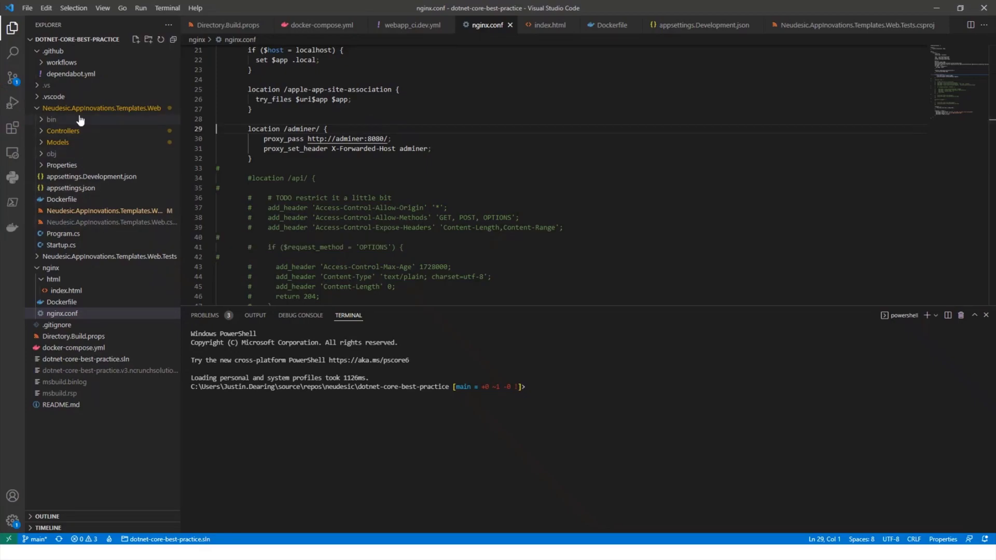
left_click(398, 176)
key("Down")
key("Down")
key("Down")
key("Down")
key("Down")
key("Down")
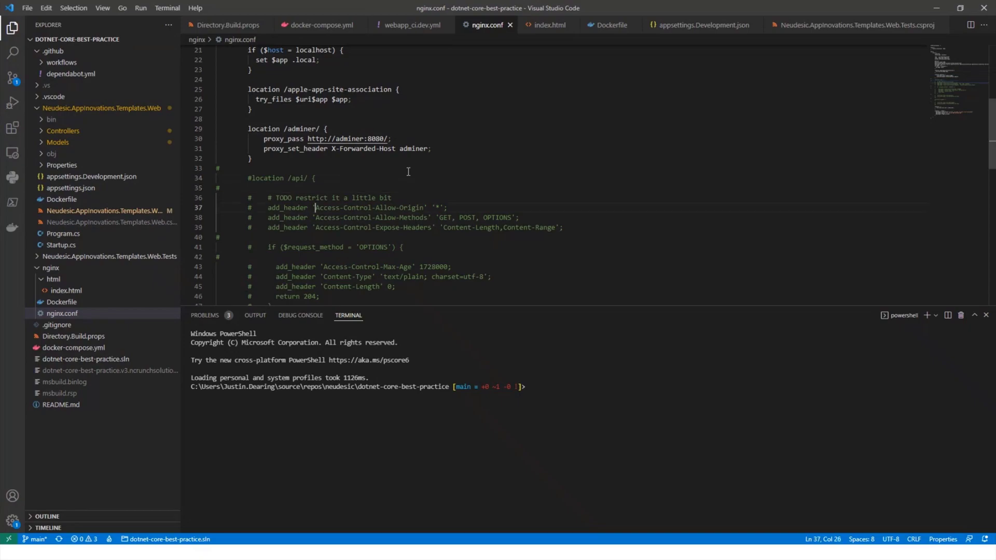
key("Up")
key("Up")
key("Up")
key("Up")
key("Up")
key("Up")
key("Up")
key("Up")
key("Up")
key("Down")
key("Down")
key("BackSpace")
key("Delete")
key("ctrl+Right")
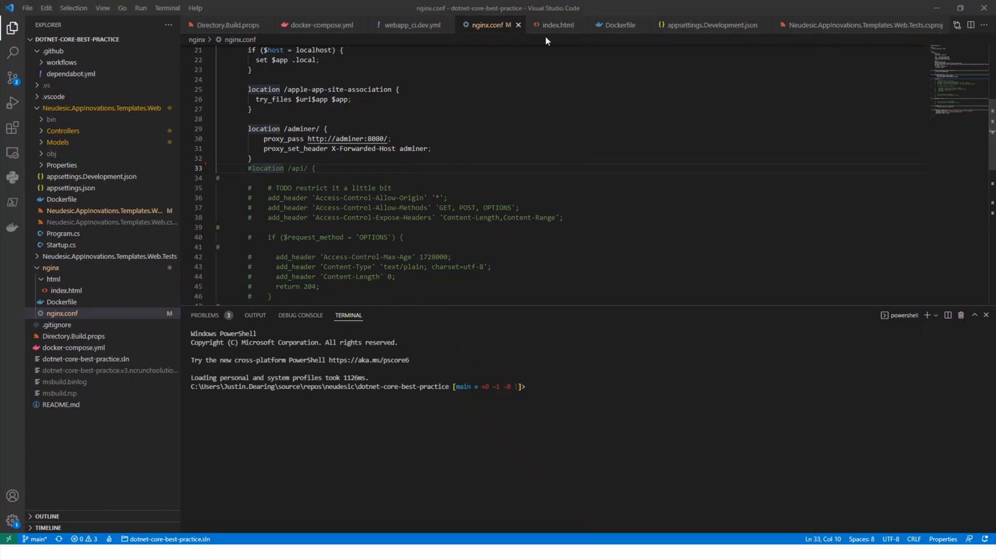
- Float the Visual Studio Code window over the middle of the browser and show docker-compose.yml
left_click_drag(814, 9, 669, 101)
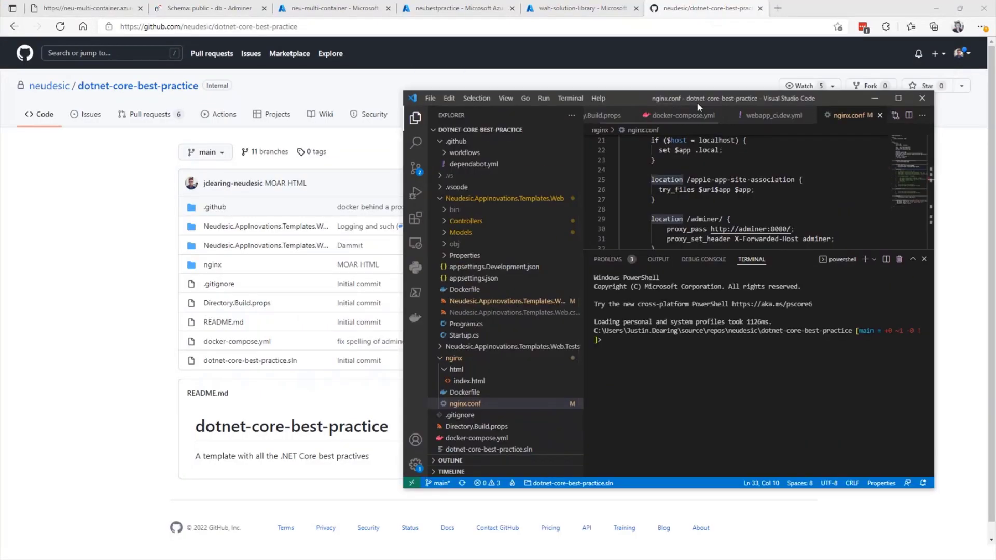
left_click_drag(694, 99, 509, 97)
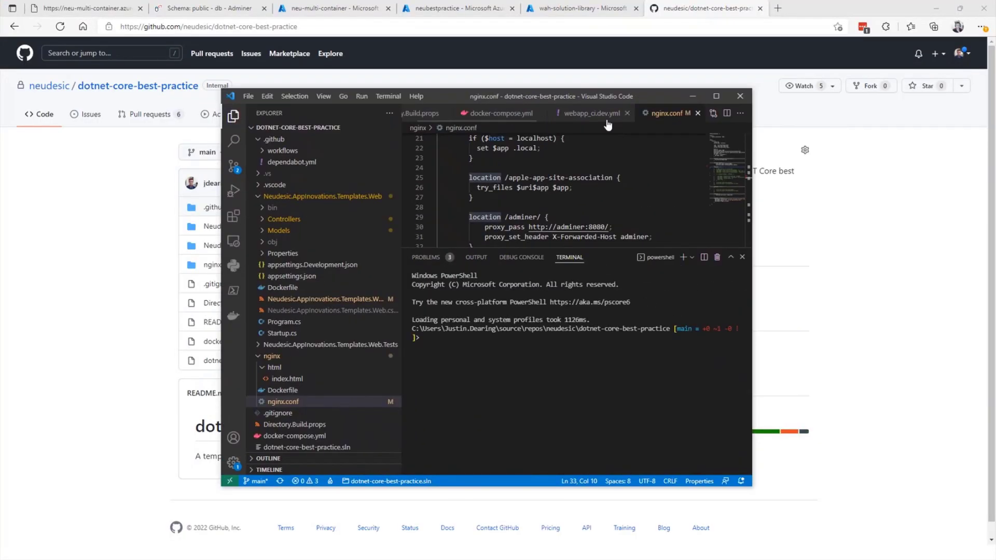
left_click(492, 115)
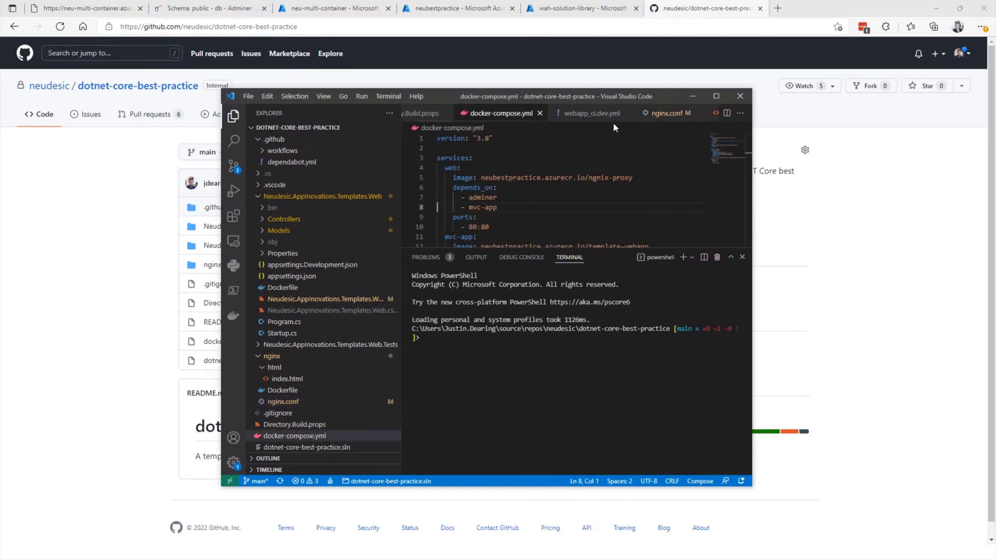
- Find and open the index.html file from the nginx/html folder
key("ctrl+t")
key("BackSpace")
type("ine")
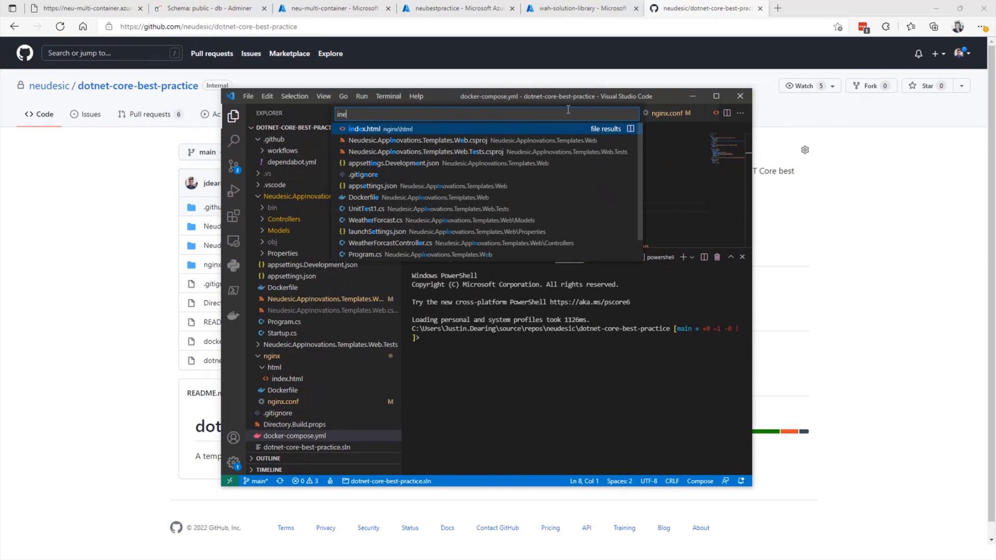
key("Return")
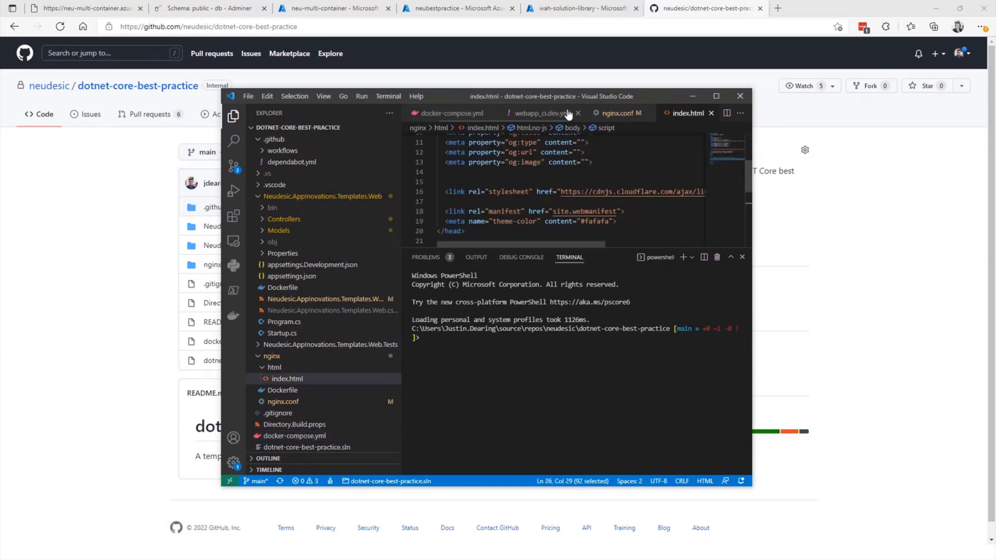
- Change the greeting in the body paragraph of index.html to "Hello Philly Code Camp!"
key("Down")
key("Down")
key("Down")
scroll(548, 189, "down", 3)
key("Up")
key("Up")
key("Up")
key("Up")
key("Right")
key("Right")
key("Right")
key("Right")
key("Right")
key("Right")
key("Right")
key("Right")
key("Right")
key("Right")
key("Right")
key("Right")
key("Right")
key("Right")
key("Right")
key("Right")
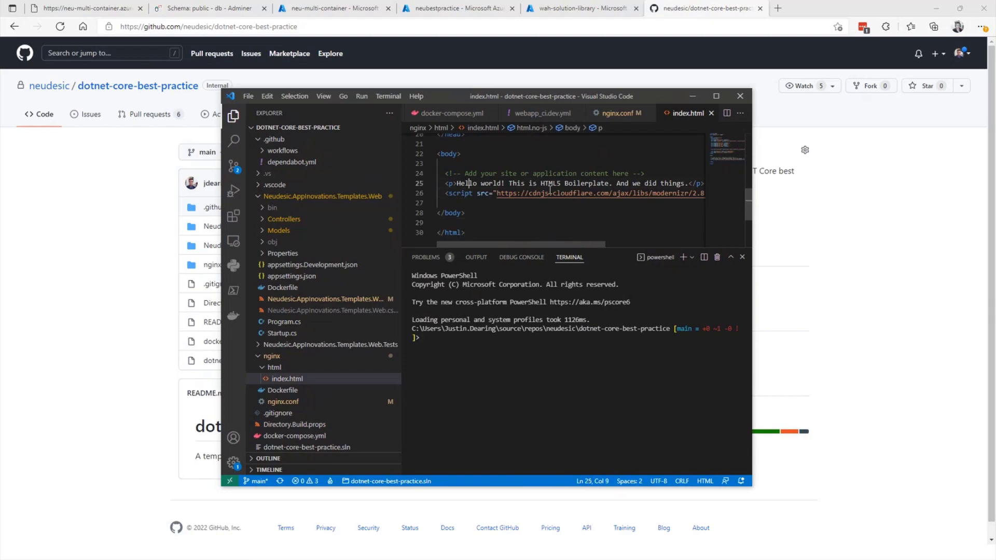
key("ctrl+shift+Left")
type("Philly CO")
type("de Cam")
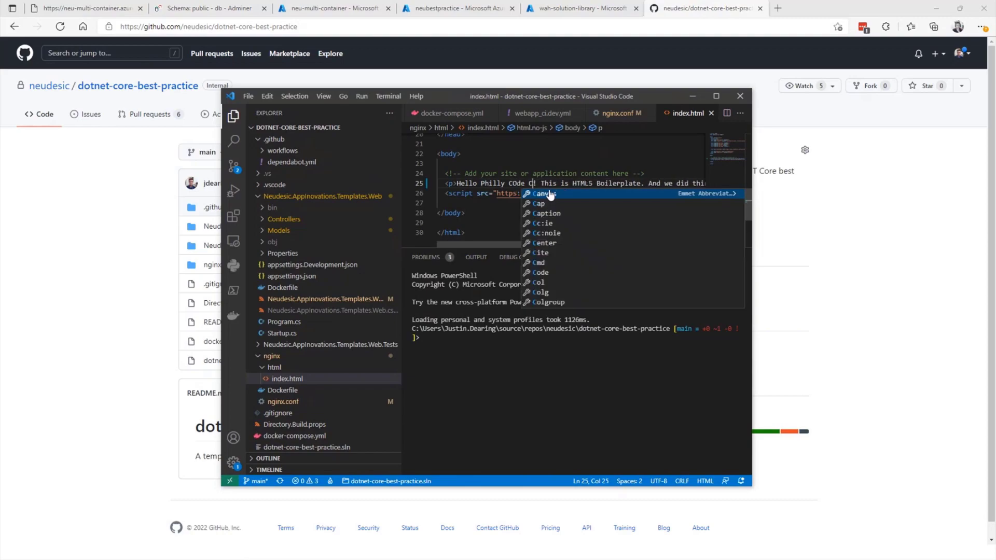
type("p")
key("Left")
key("Left")
key("Left")
key("Left")
key("Left")
key("Left")
key("Left")
key("BackSpace")
type("o")
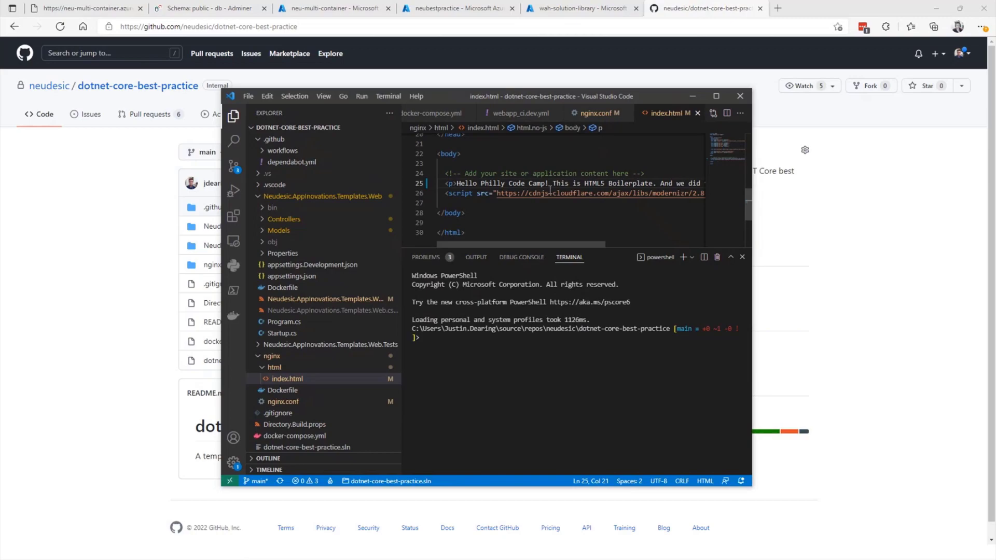
- Show the pending source control changes and create a new branch in the terminal with git checkout -b live-coding
left_click(233, 166)
mouse_move(356, 152)
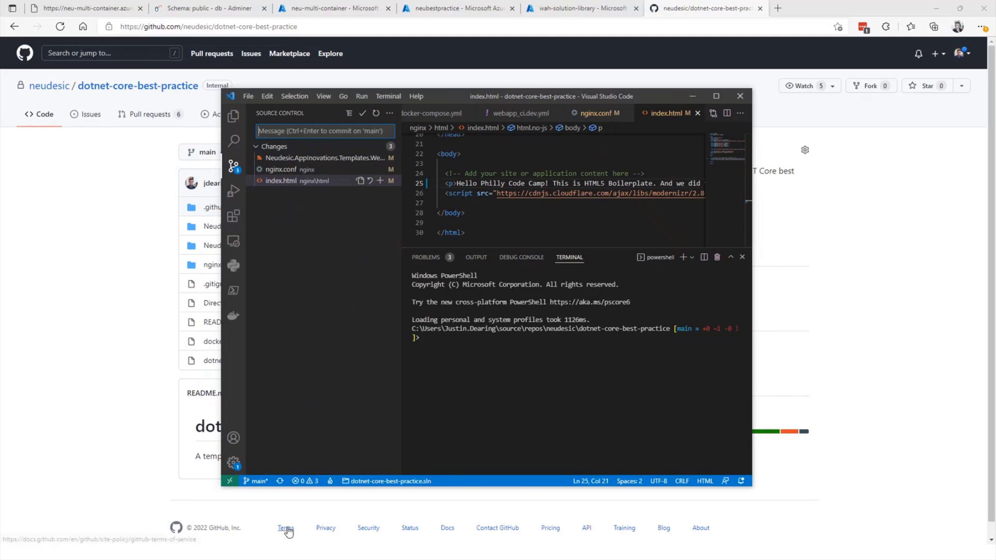
left_click(546, 339)
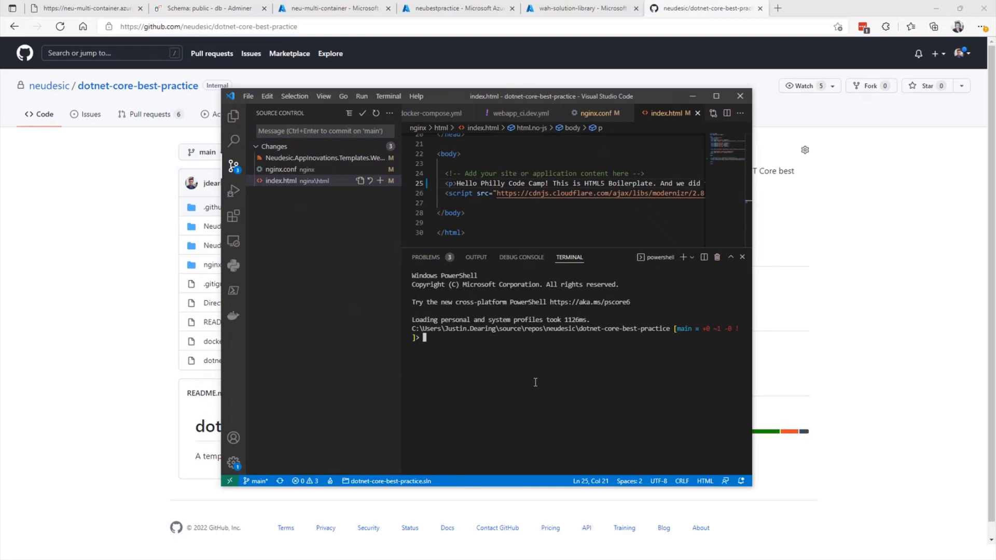
type("c")
type("it checkout -b")
type(" liv")
type("e-coding")
key("Return")
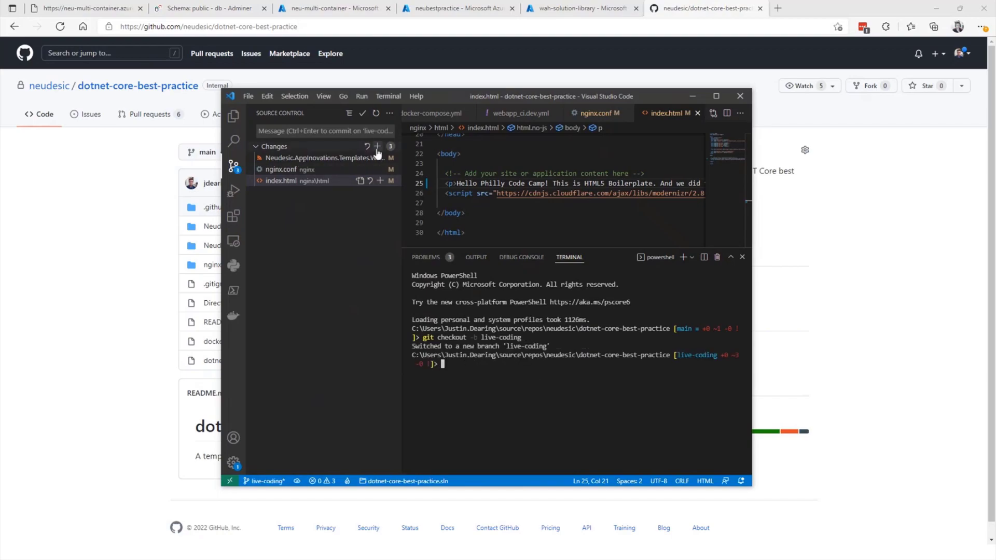
- Stage and commit all changes with the message "Make a change", and publish the live-coding branch
left_click(342, 131)
type("Make a change")
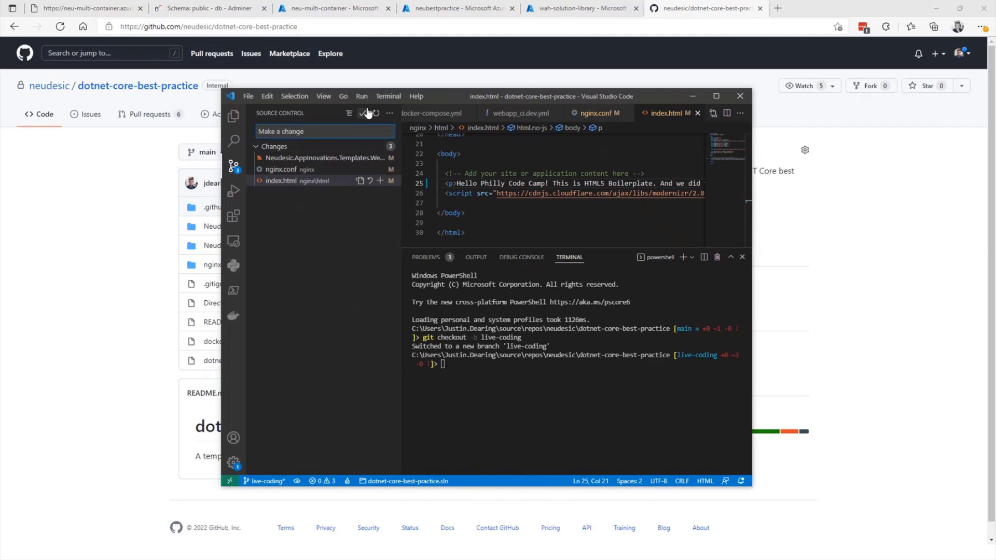
left_click(362, 113)
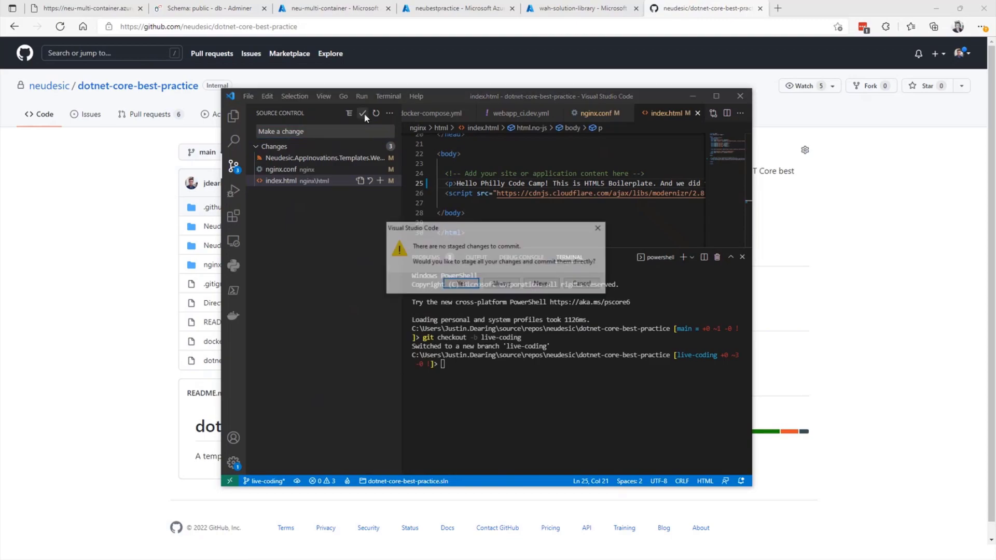
left_click(456, 284)
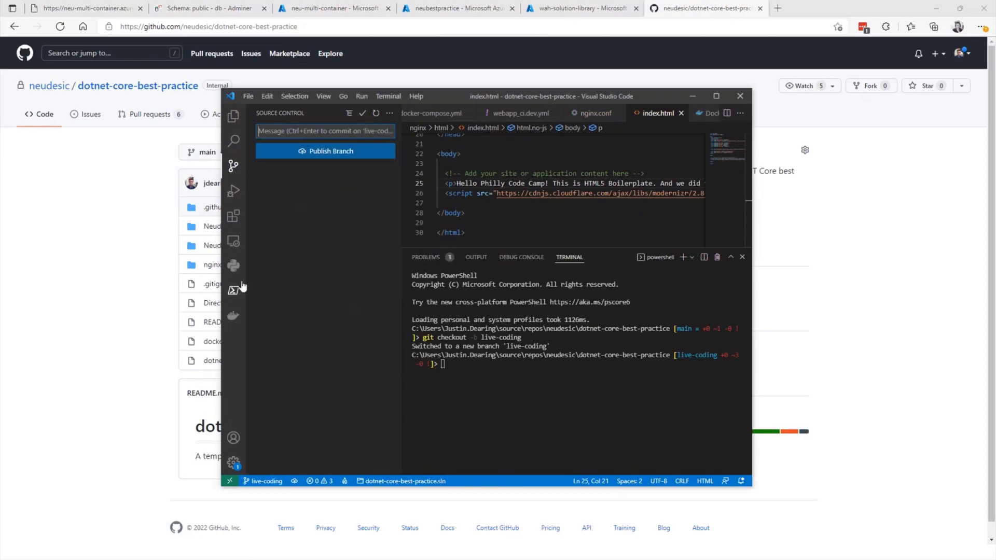
left_click(575, 412)
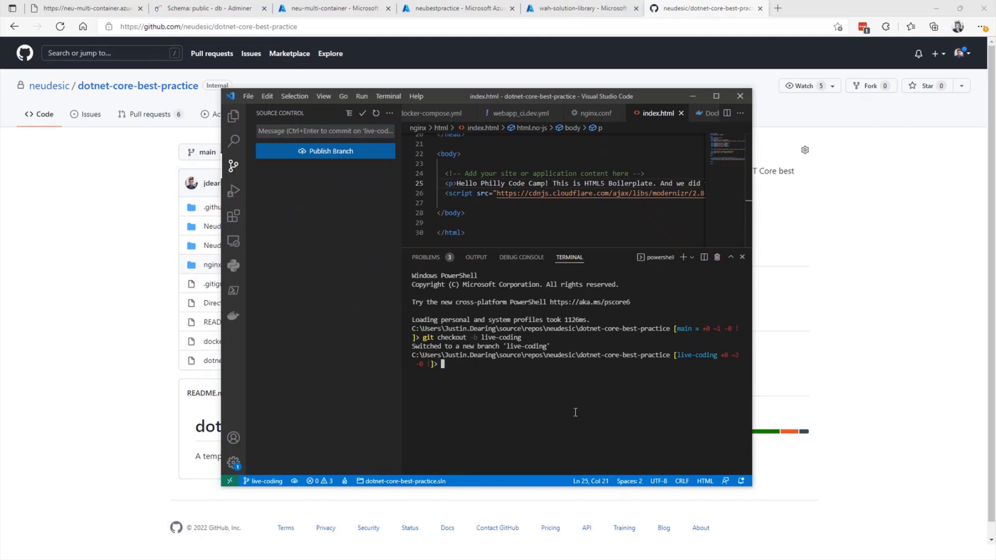
left_click(344, 160)
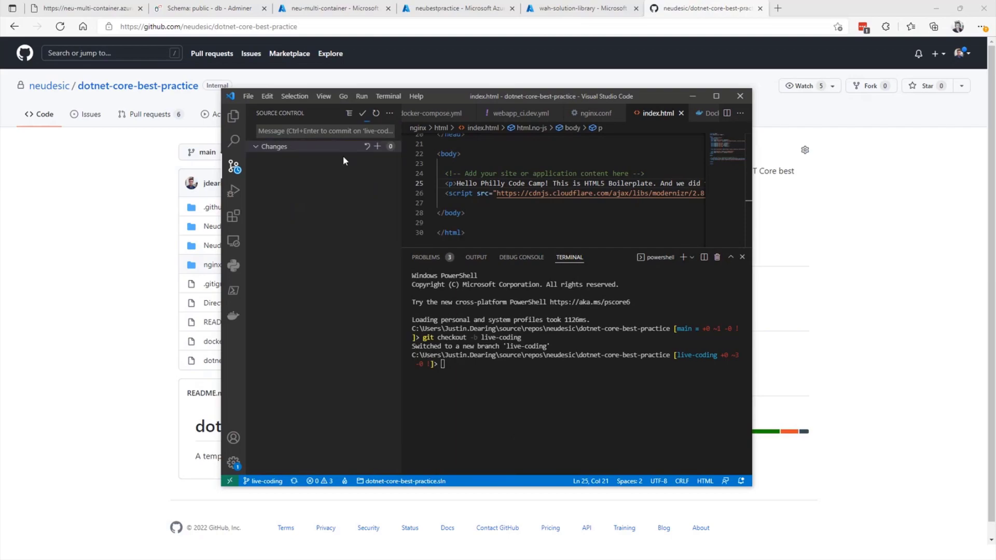
- Switch to GitHub in the browser and create a pull request from live-coding into main with the comment "never tpye in a demo"
left_click(63, 252)
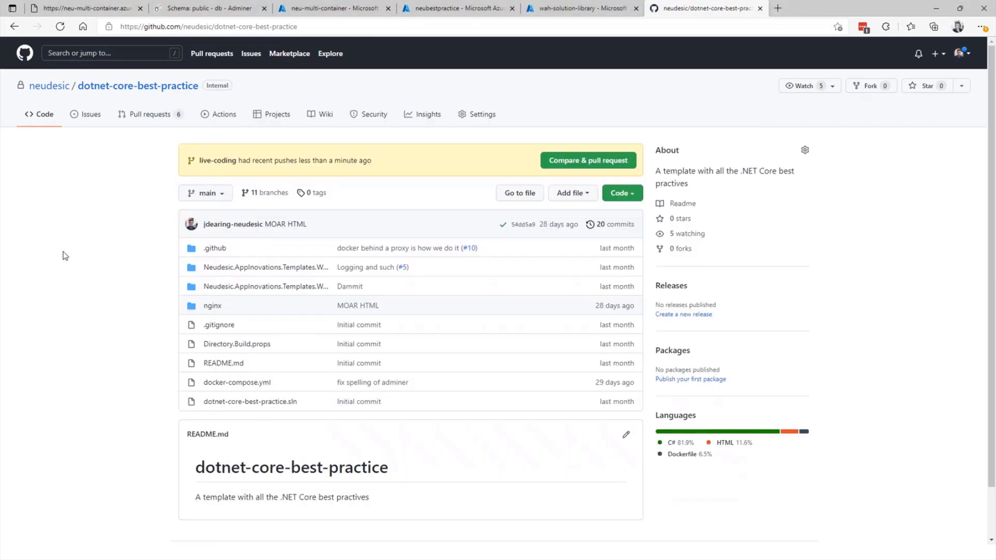
left_click(574, 162)
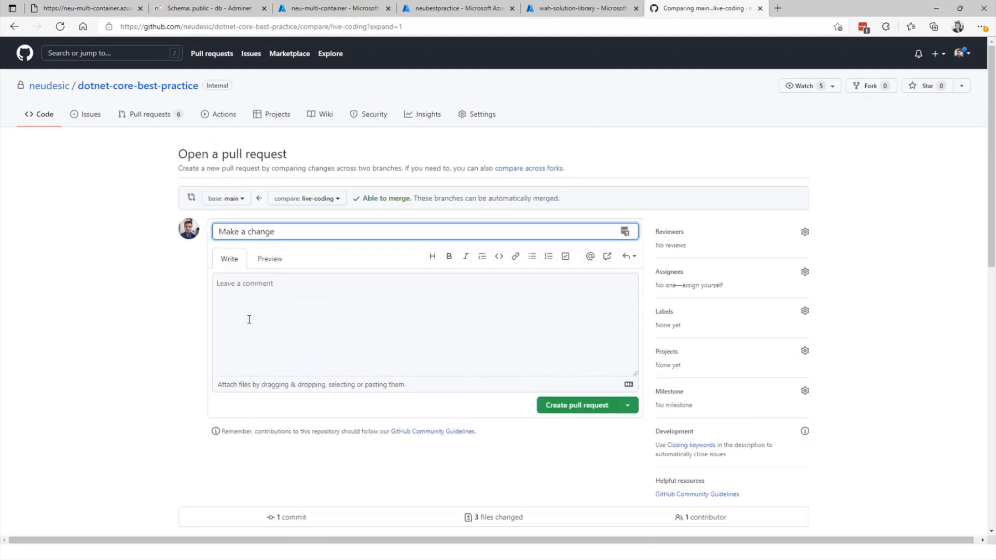
left_click(320, 292)
type("never tpy")
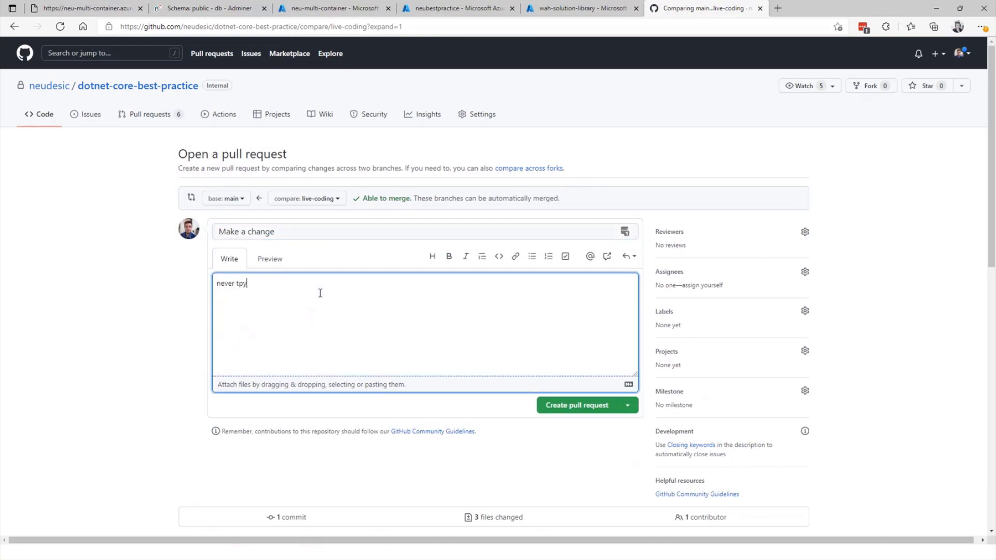
type("e in a demo")
left_click(577, 406)
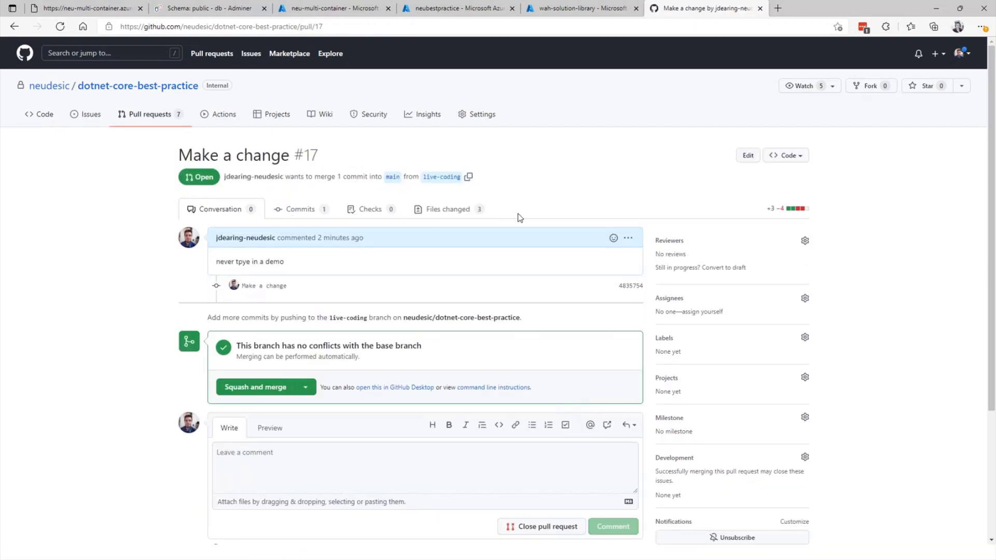
- Review the files changed in pull request #17 and open the details of its .NET build check
right_click(440, 213)
key("Escape")
right_click(413, 209)
key("Escape")
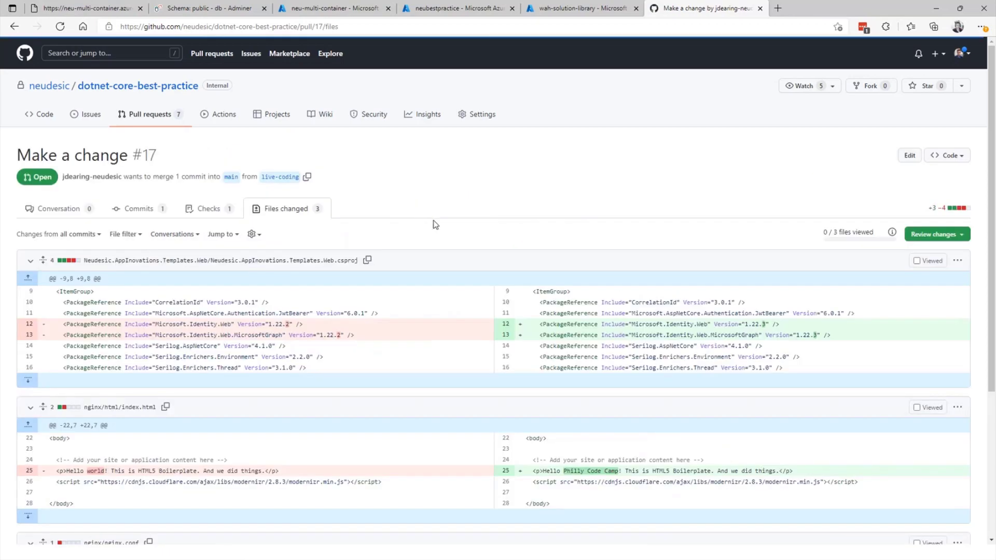
left_click(55, 213)
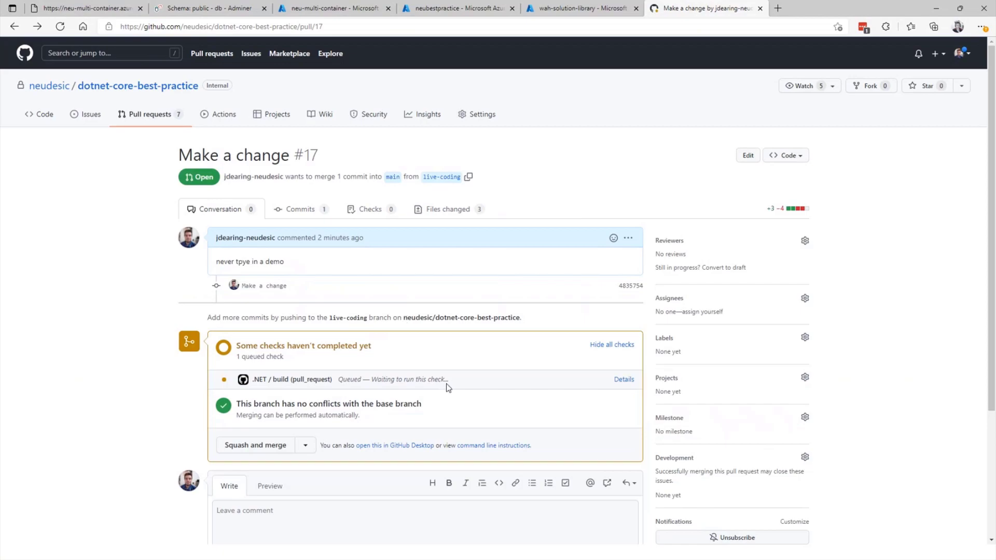
left_click(624, 381)
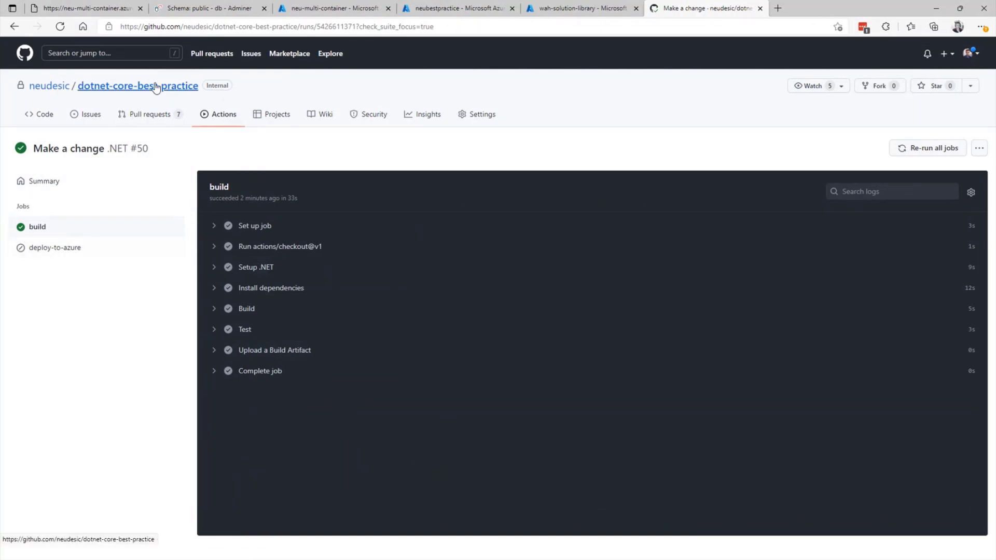
- Squash and merge the "Make a change" pull request into main and delete the live-coding branch
left_click(132, 117)
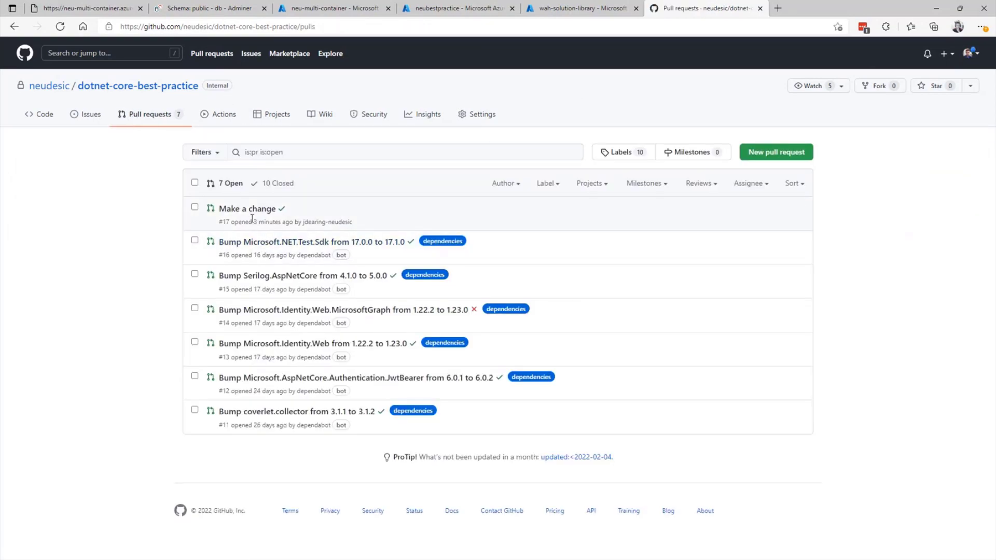
left_click(232, 210)
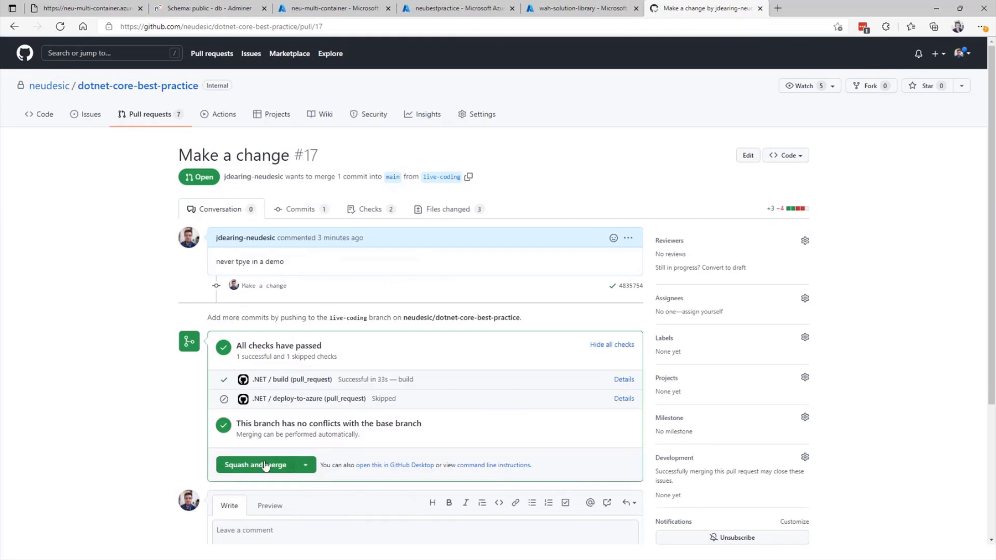
left_click(265, 463)
left_click(240, 385)
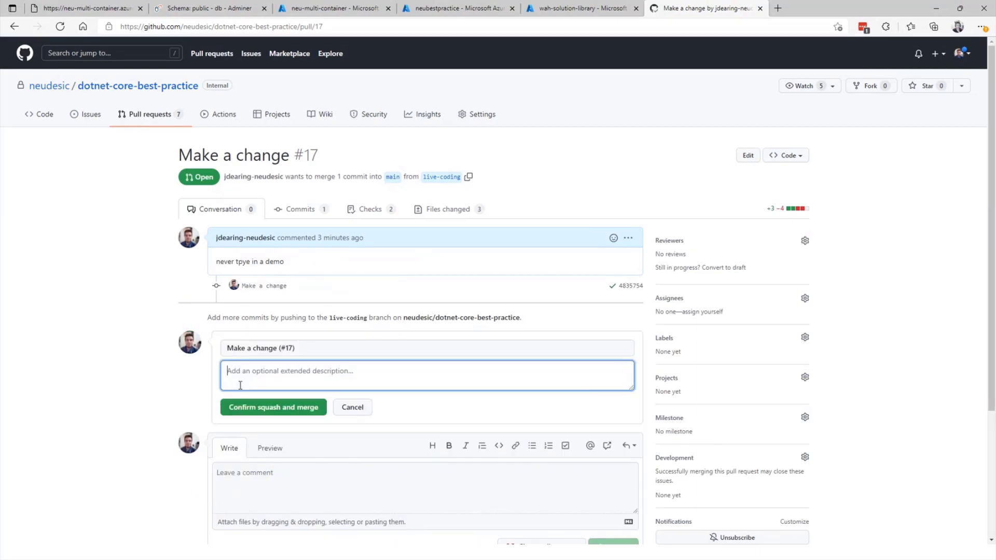
left_click(262, 407)
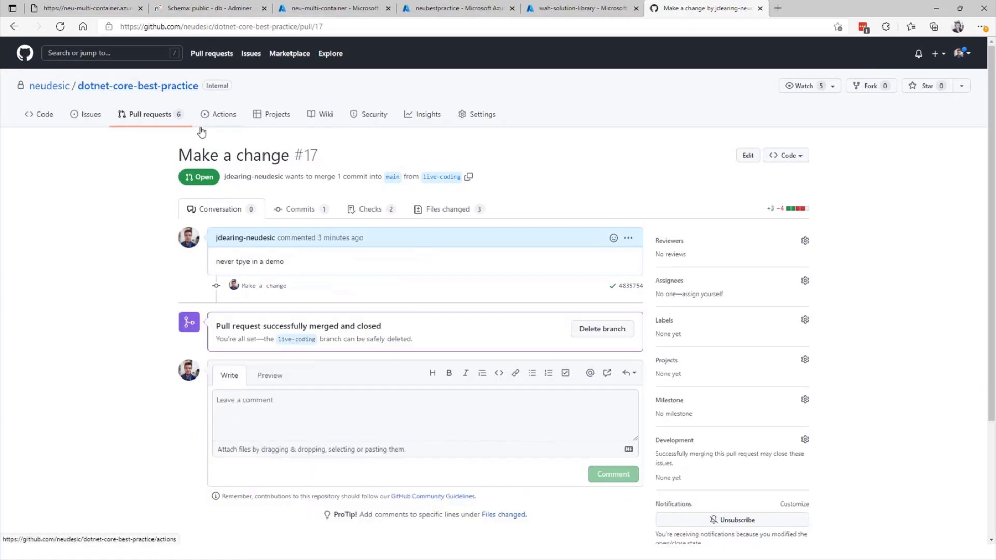
left_click(592, 329)
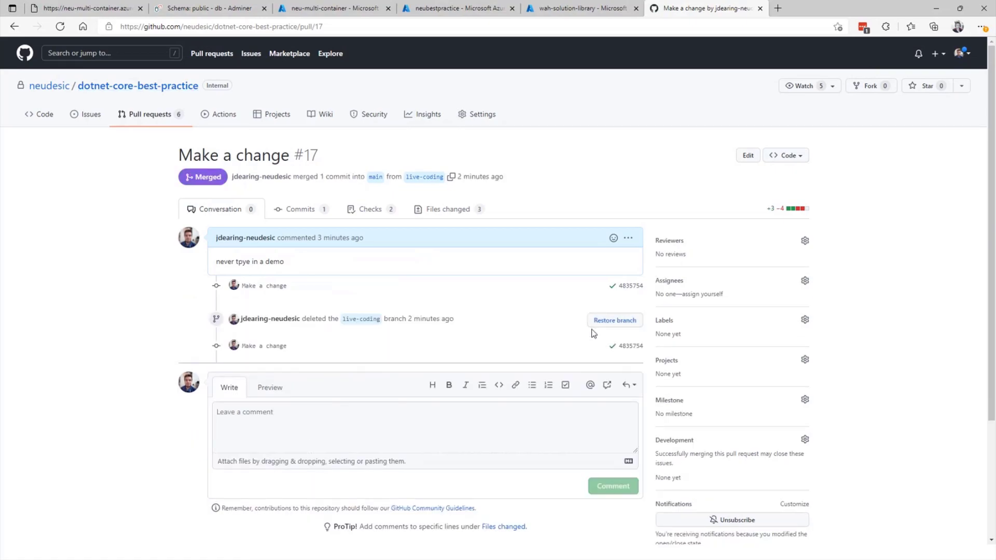
- Check the repository's workflow runs and open webapp_ci.dev.yml from the .github/workflows folder
left_click(221, 119)
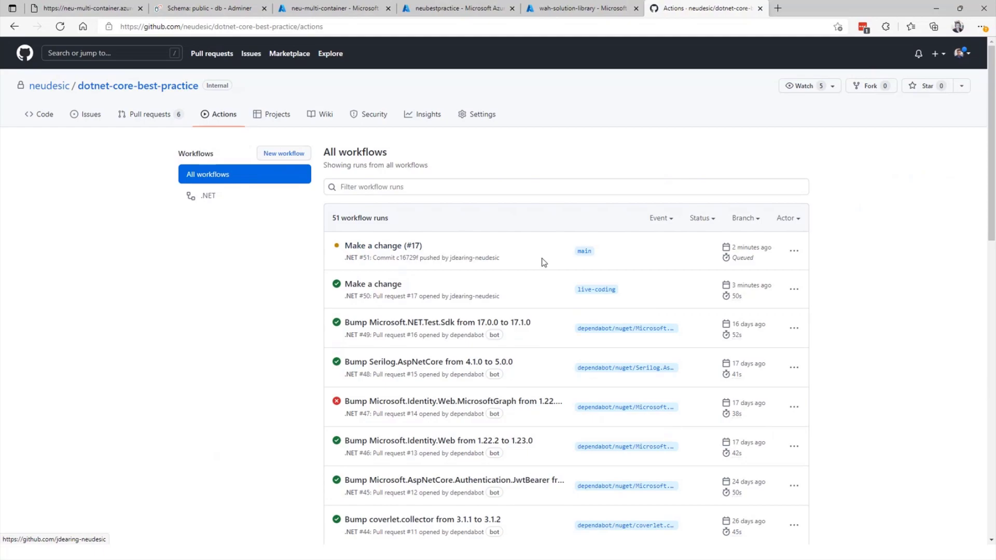
left_click(45, 117)
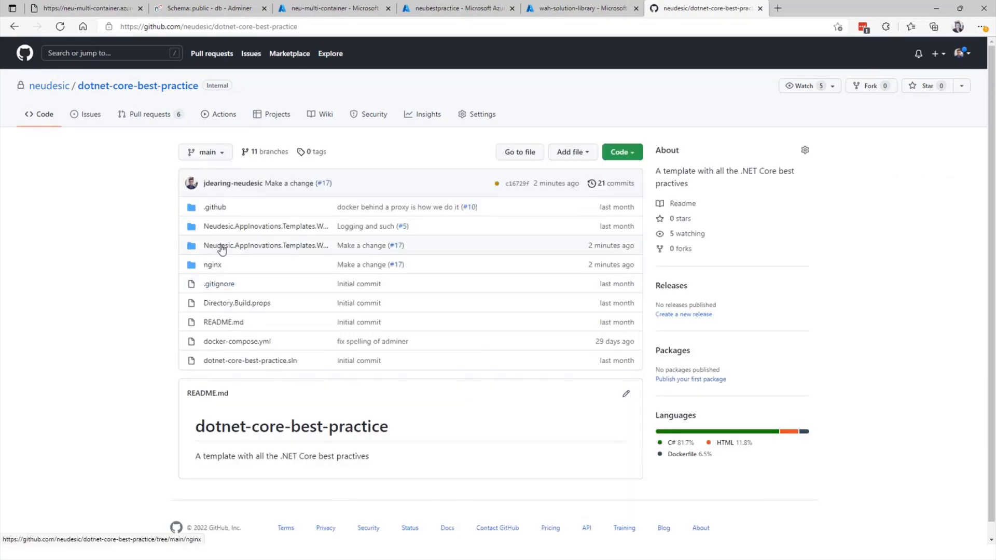
left_click(213, 207)
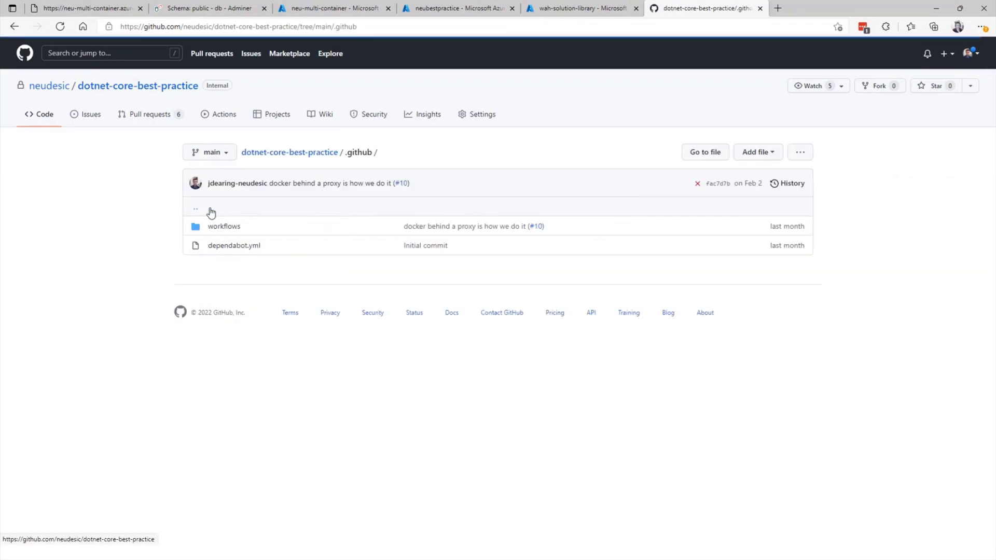
left_click(218, 227)
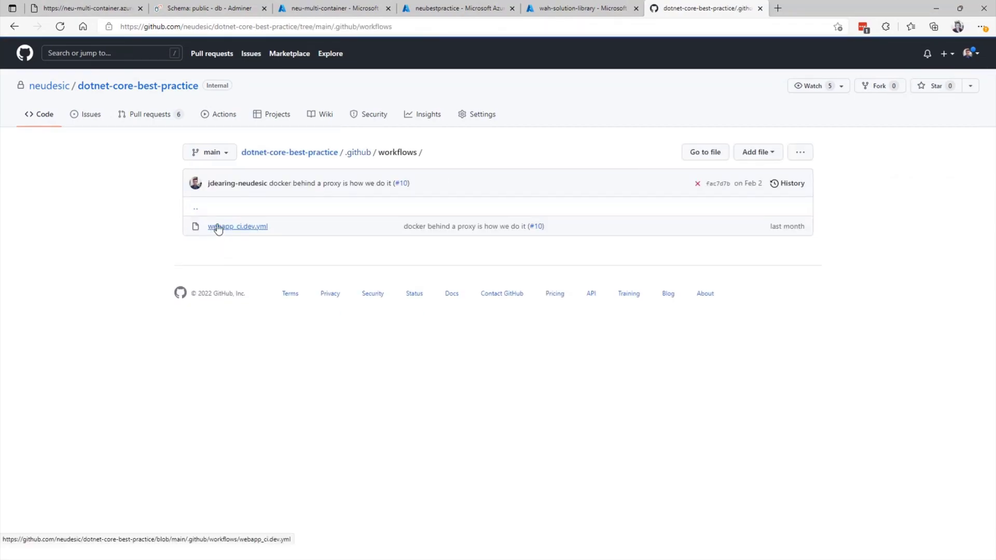
left_click(213, 227)
scroll(216, 224, "down", 3)
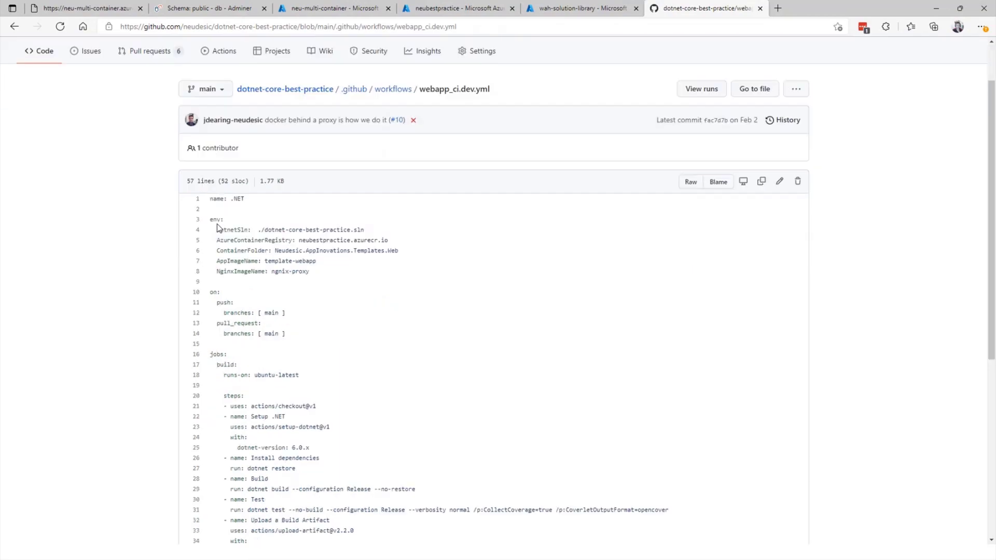
scroll(218, 228, "down", 5)
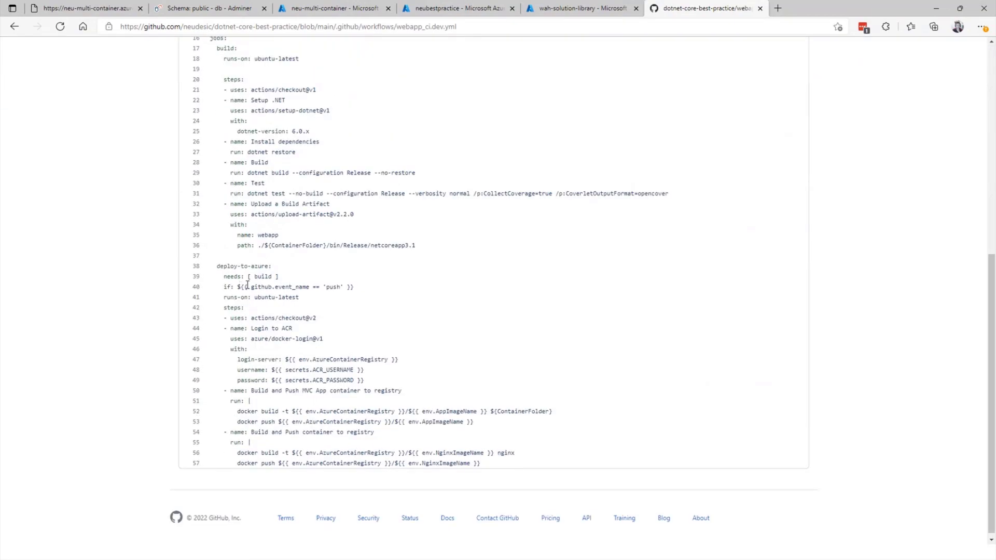
- Examine the workflow's push and pull_request triggers and the deploy-to-azure job's event condition, highlighting those lines
left_click_drag(248, 285, 314, 286)
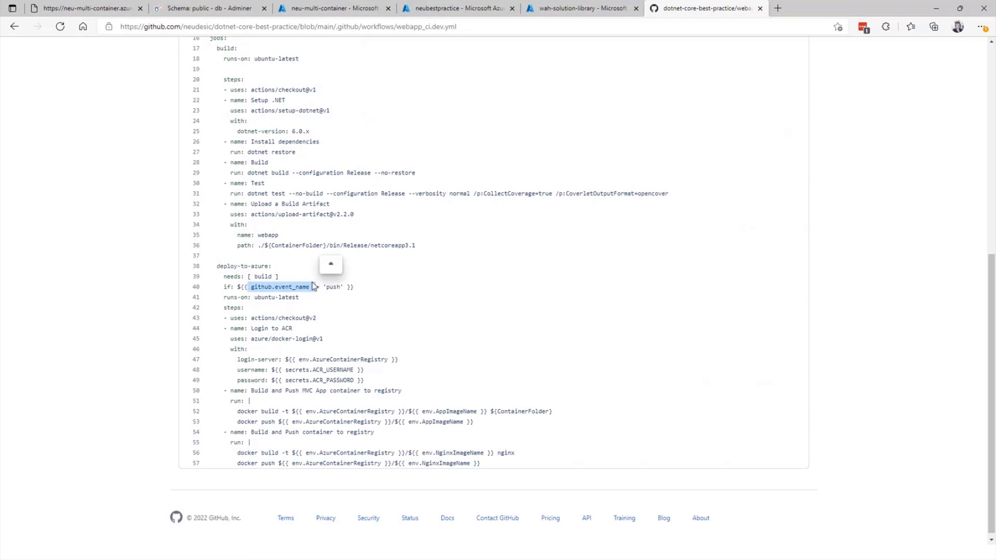
left_click(480, 266)
scroll(480, 266, "up", 5)
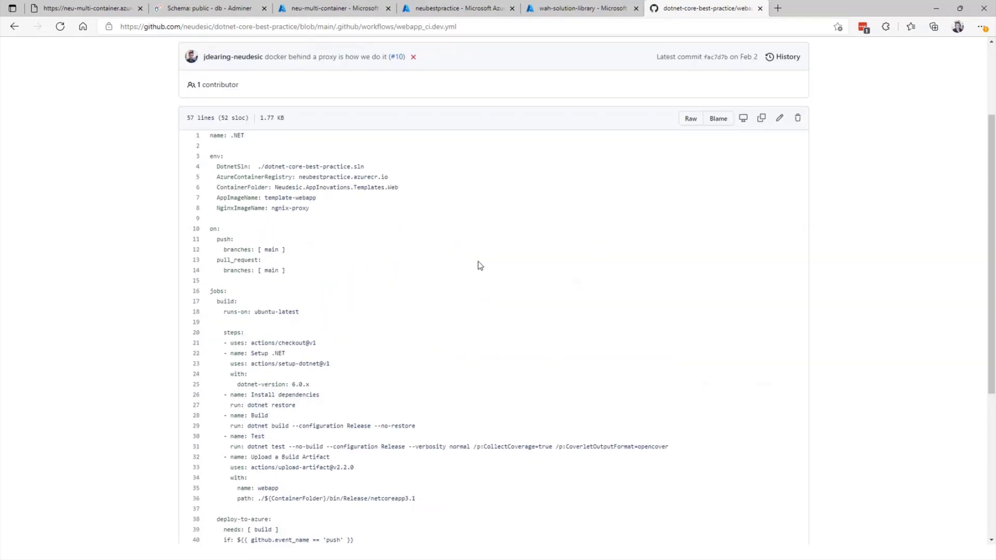
scroll(479, 266, "down", 3)
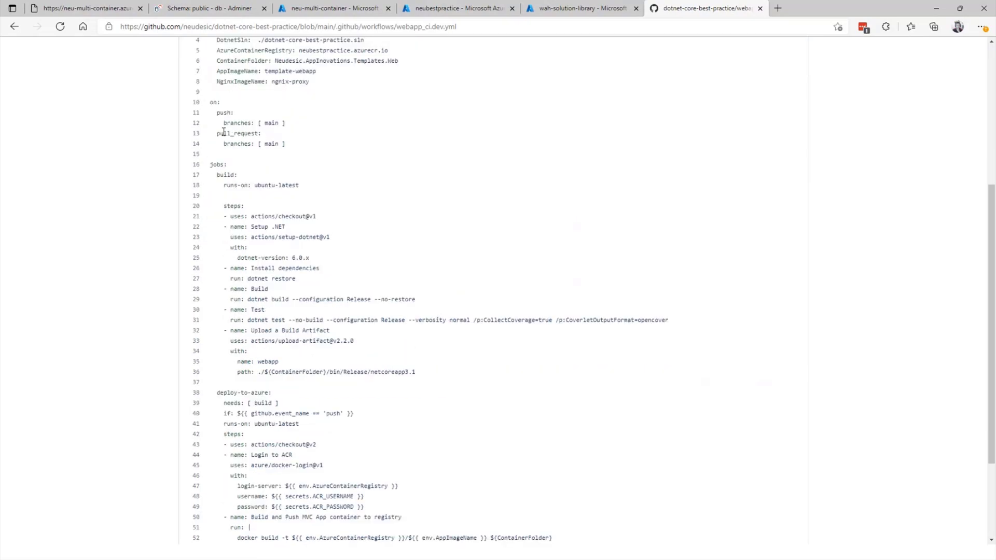
left_click_drag(216, 112, 286, 150)
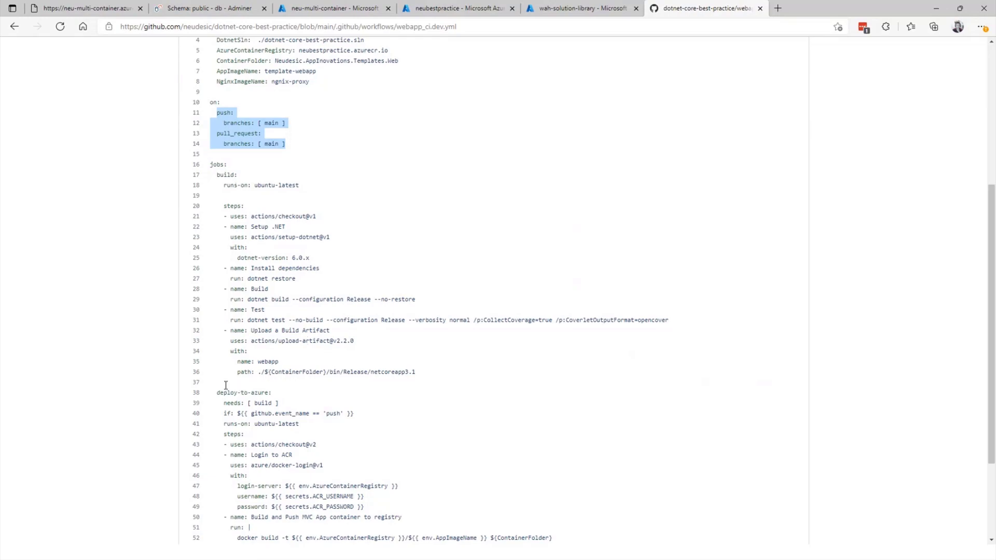
left_click_drag(227, 392, 340, 416)
left_click(339, 413)
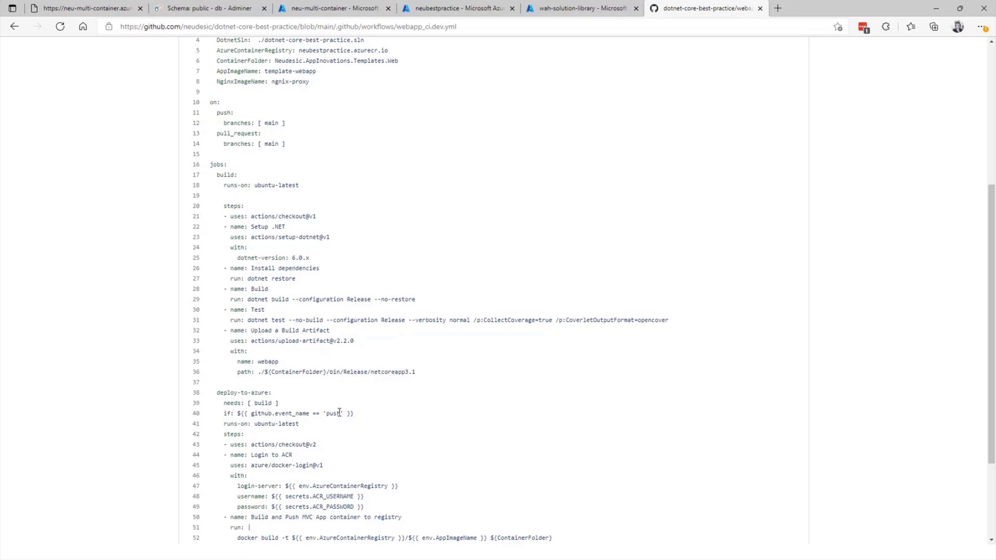
scroll(339, 412, "down", 3)
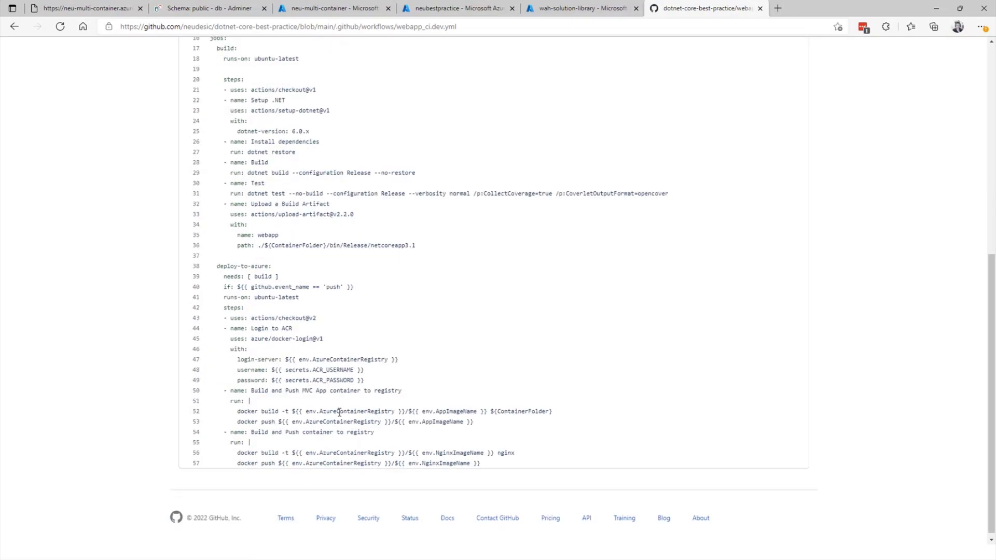
- Open the "Make a change (#17)" workflow run and inspect its deploy-to-azure job
key("alt+Tab")
key("alt+Tab")
scroll(992, 87, "up", 6)
left_click(214, 75)
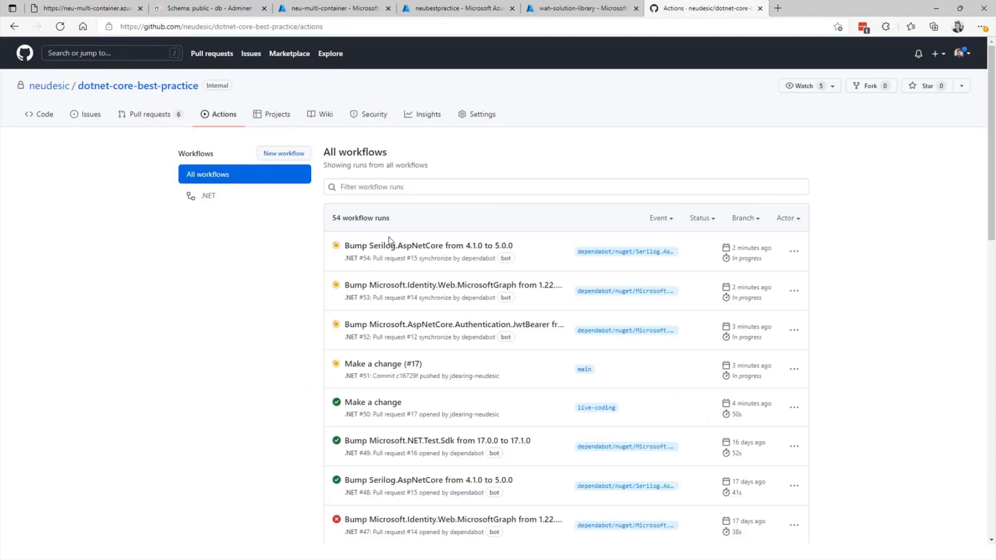
left_click(376, 364)
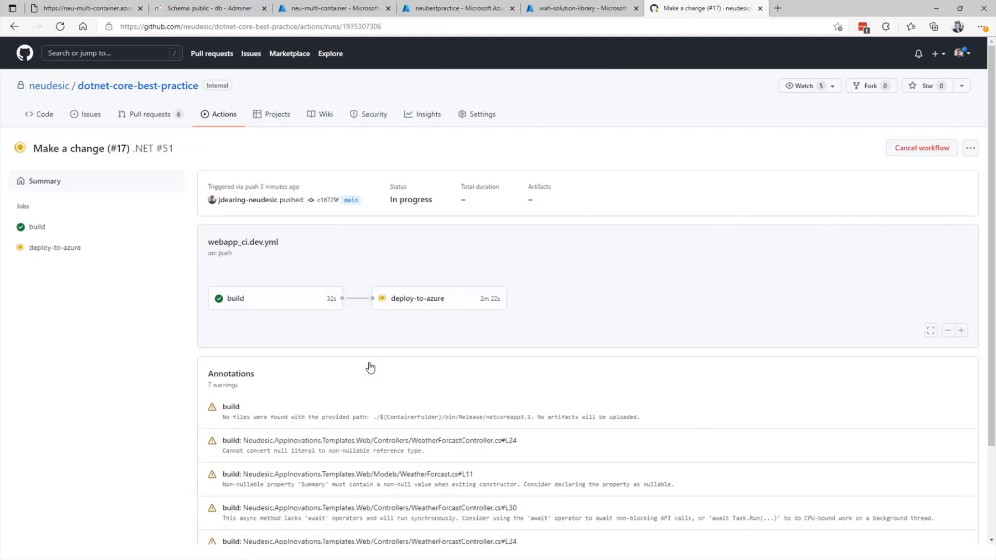
left_click(423, 306)
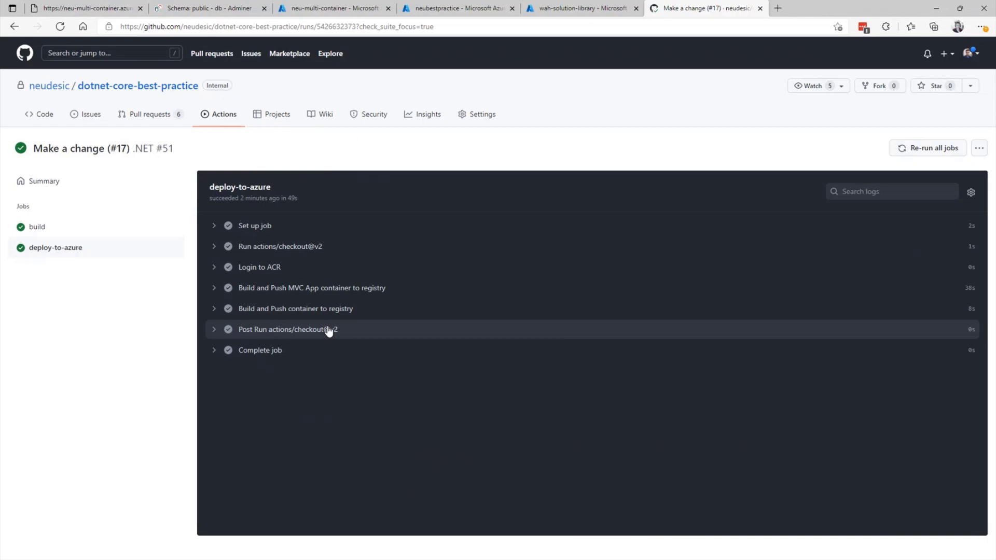
- Reload the neu-multi-container website and refresh the App Service's Deployment Center logs in the Azure portal
left_click(97, 10)
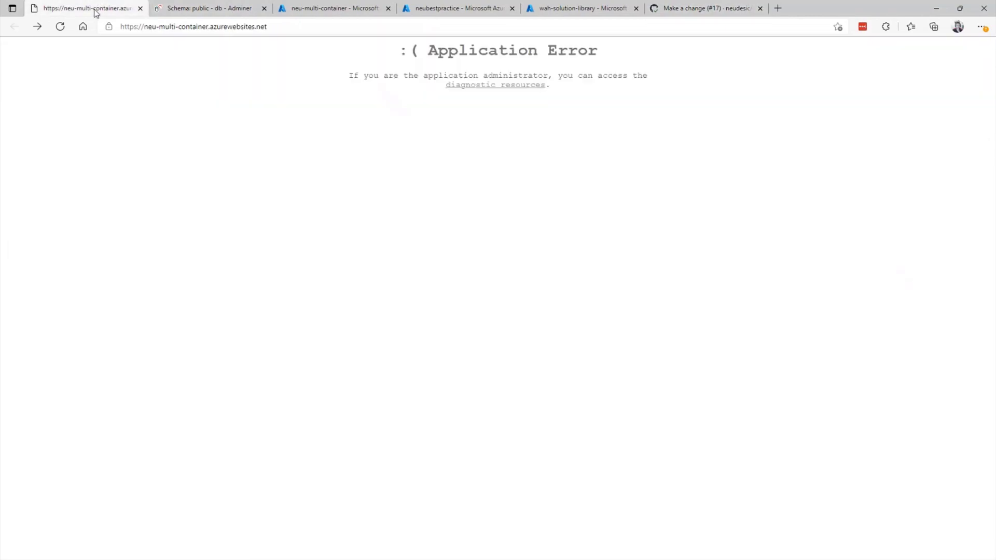
left_click(60, 27)
left_click(298, 10)
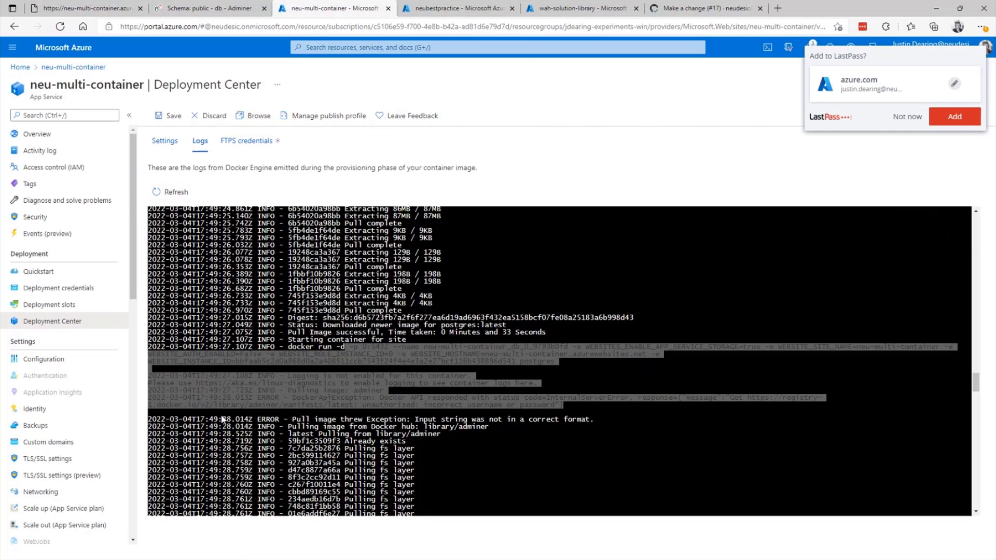
left_click(197, 144)
left_click(167, 190)
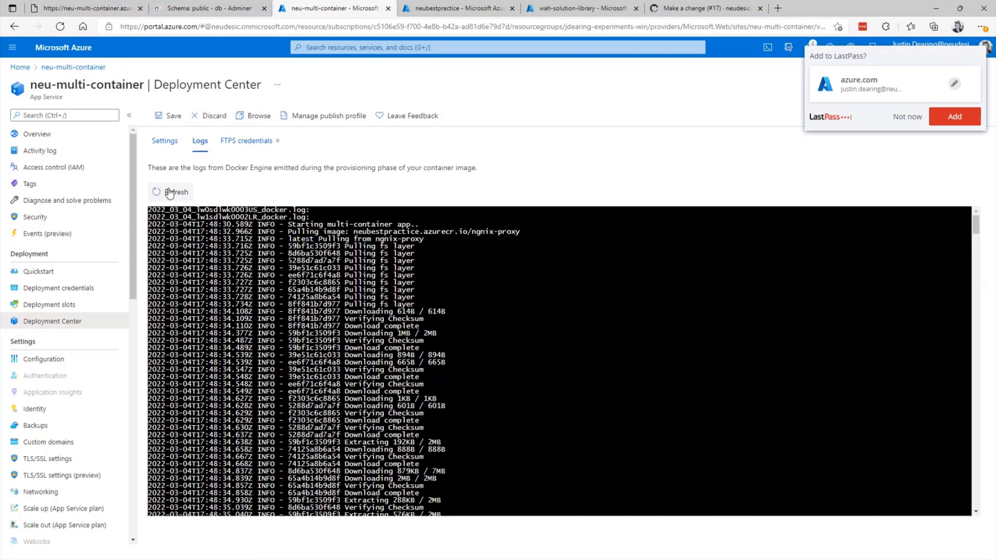
- Read the end of the container logs, and delete the adminer service block from the Docker Compose config
left_click_drag(976, 224, 976, 529)
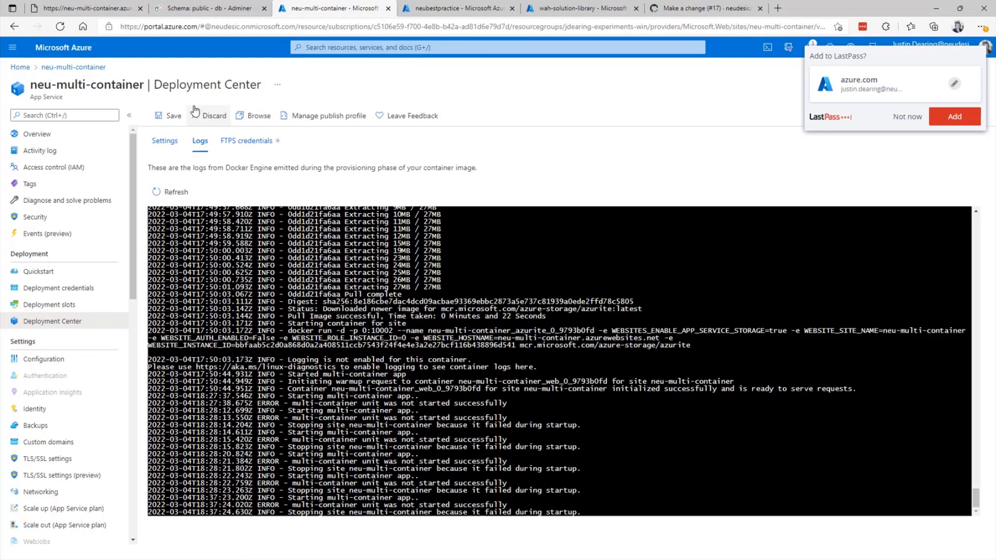
left_click(164, 141)
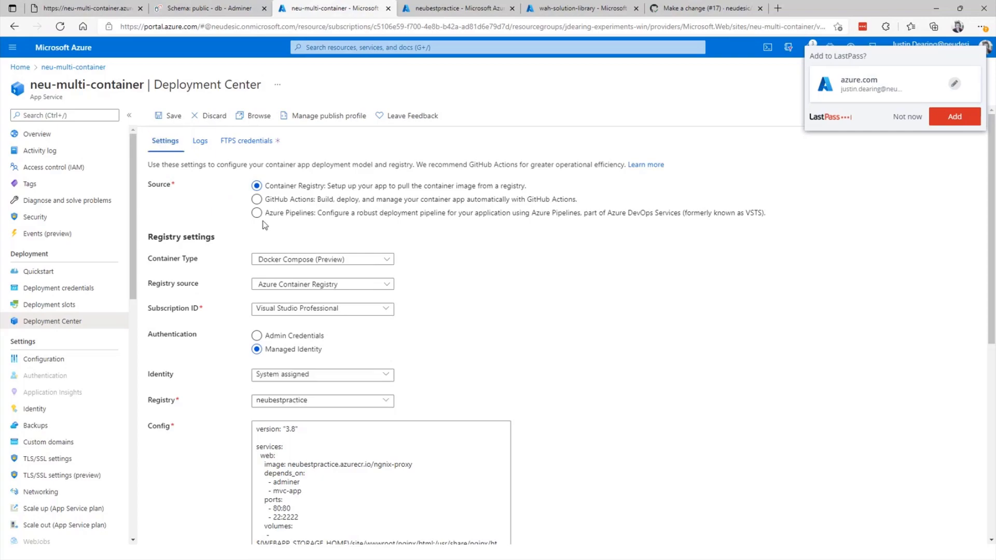
left_click_drag(992, 311, 972, 424)
left_click(416, 377)
key("Left")
key("Left")
key("Left")
key("Left")
key("Left")
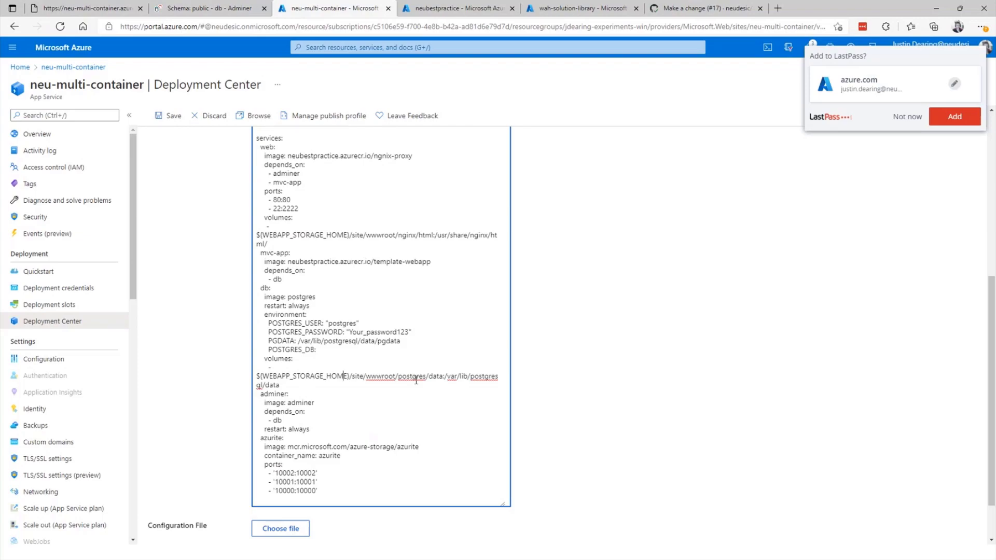
key("Down")
key("shift+Down")
key("shift+Down")
key("shift+Down")
key("shift+Down")
key("shift+Down")
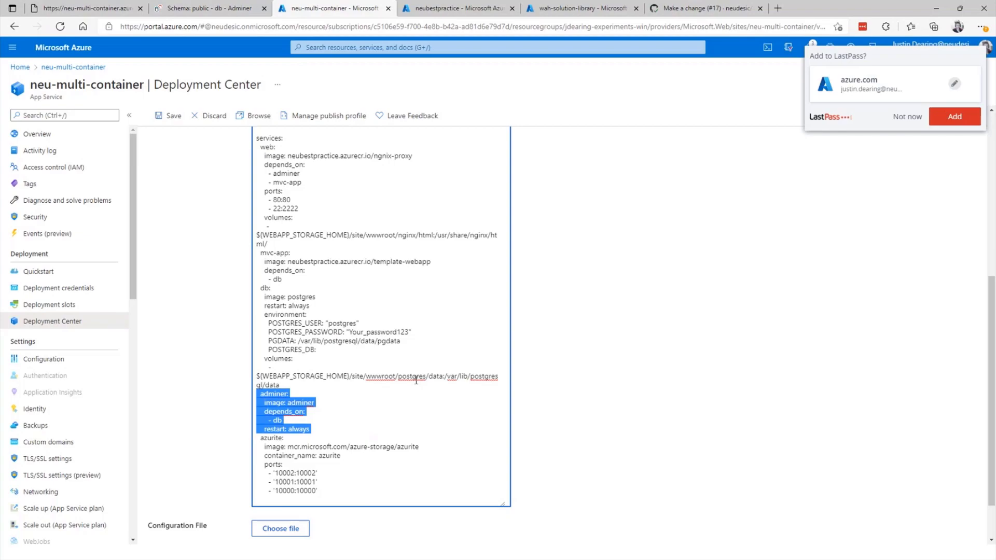
key("Delete")
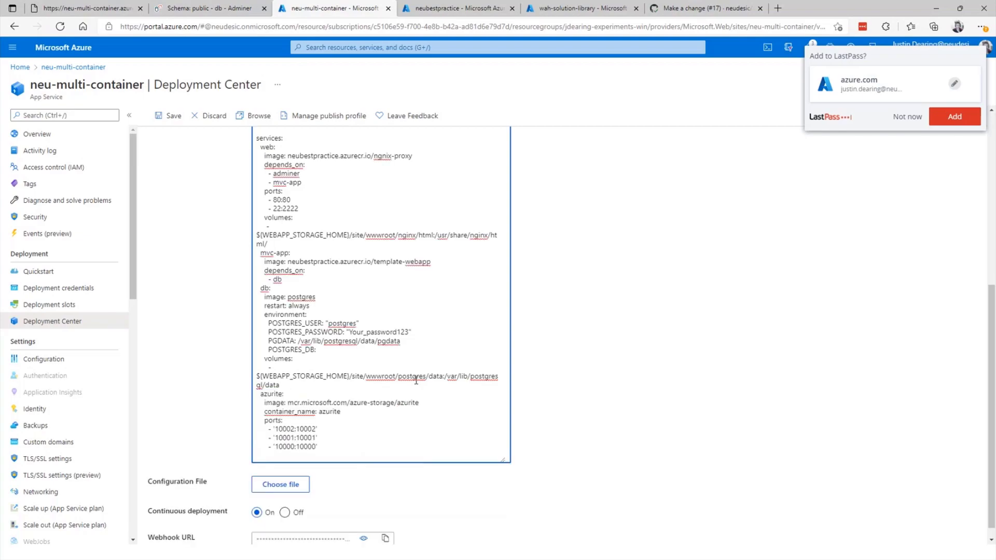
- Save the deployment configuration and dismiss the LastPass prompt
left_click(157, 118)
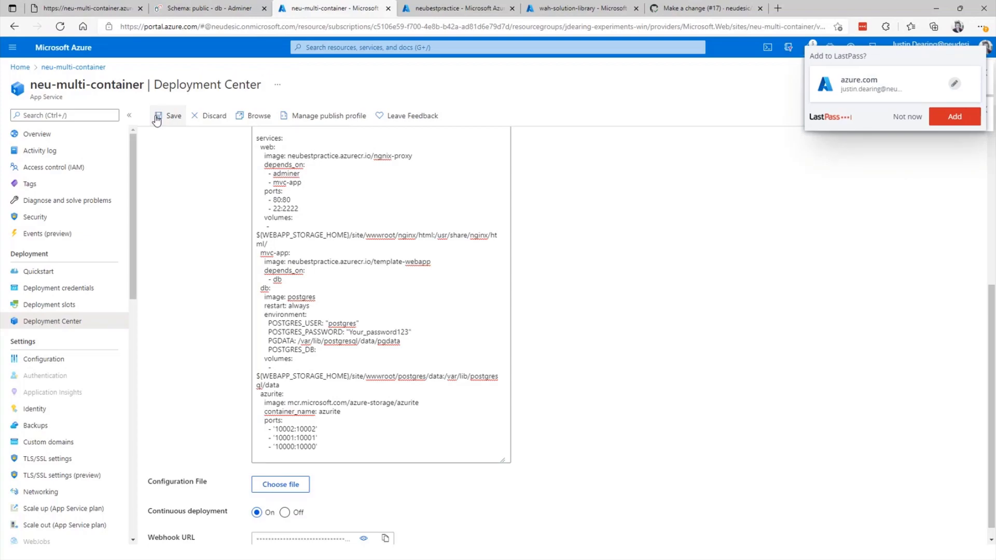
right_click(892, 120)
left_click(895, 121)
right_click(896, 121)
left_click(903, 118)
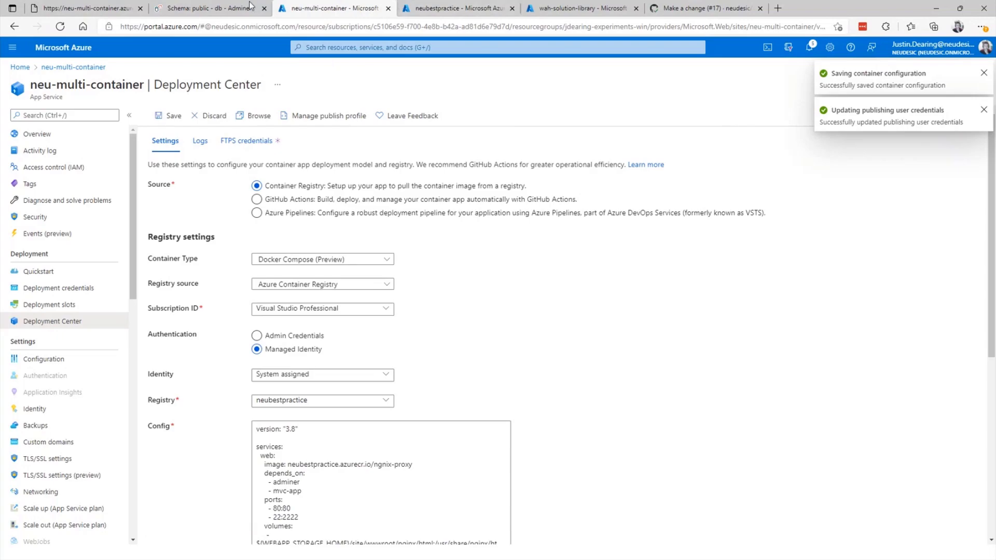
- Reload the neu-multi-container website and check the Adminer page for the Philly database
left_click(100, 8)
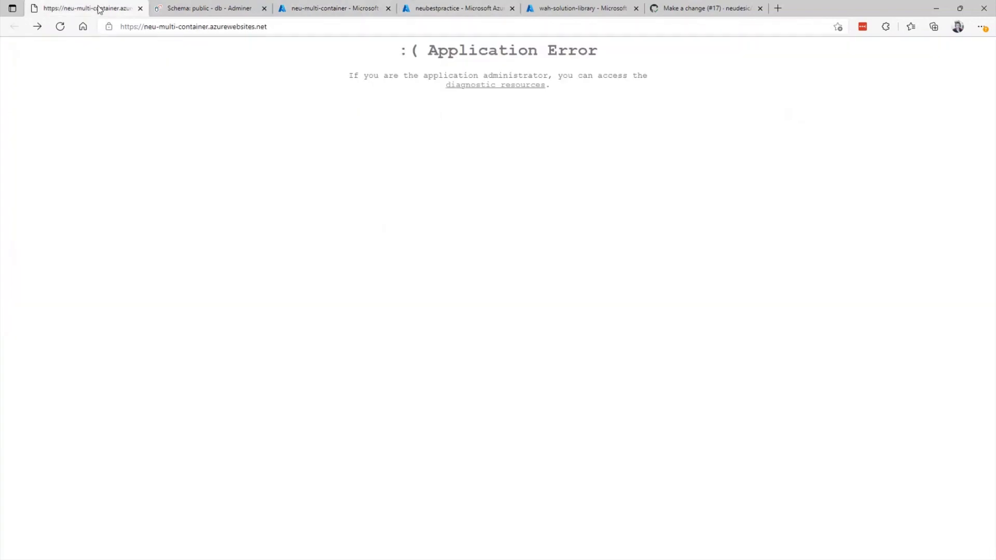
left_click(56, 29)
left_click(189, 8)
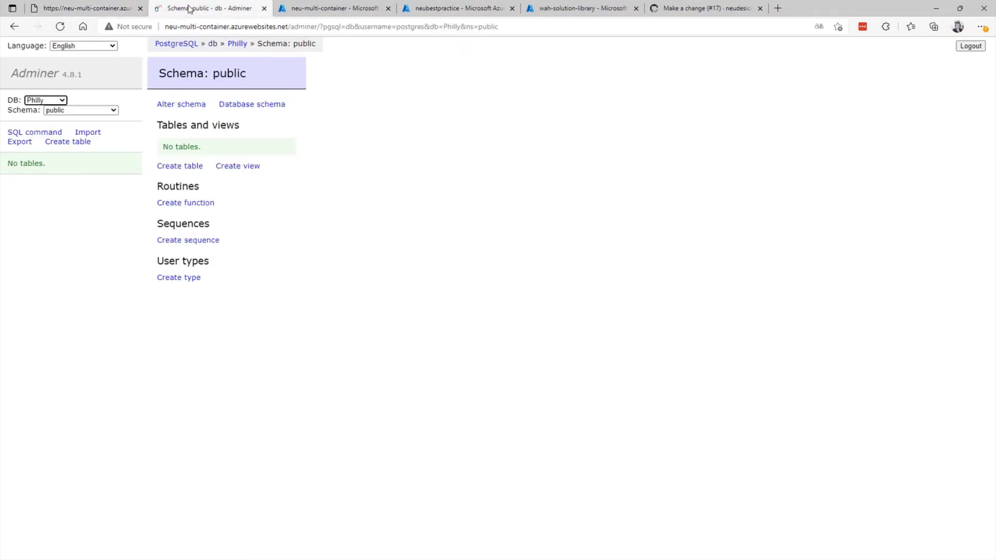
- Refresh the App Service's Deployment Center logs and read the newest entries
left_click(310, 9)
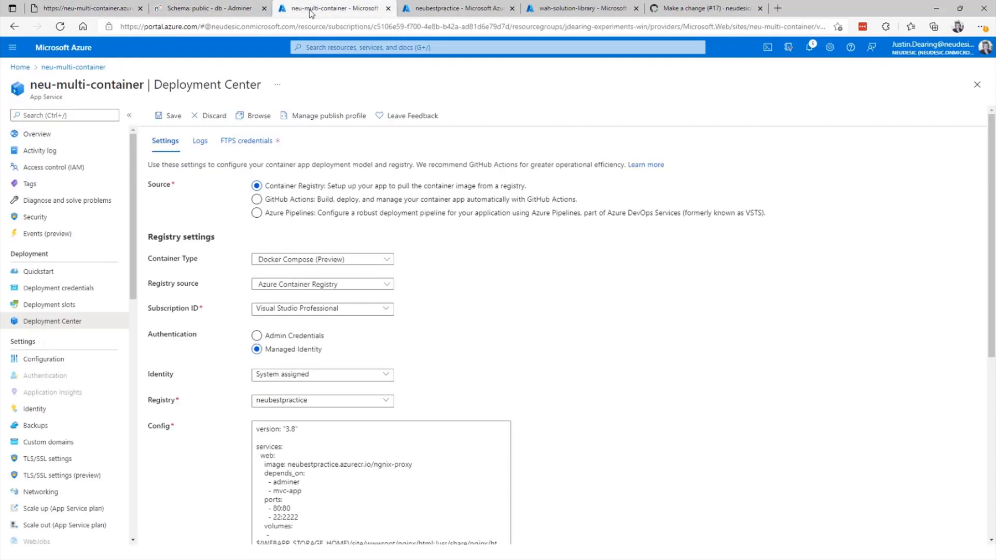
left_click(199, 141)
left_click(170, 192)
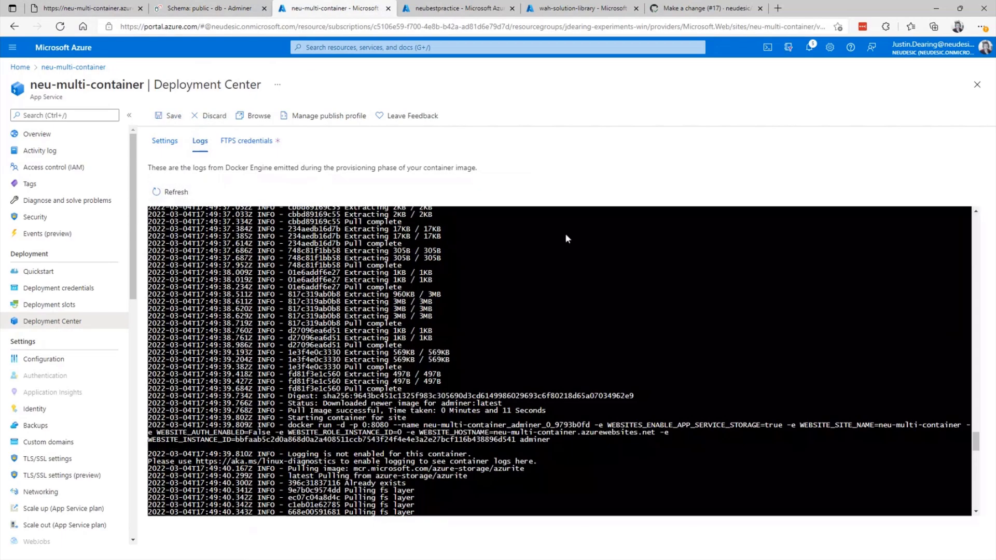
left_click_drag(975, 441, 978, 528)
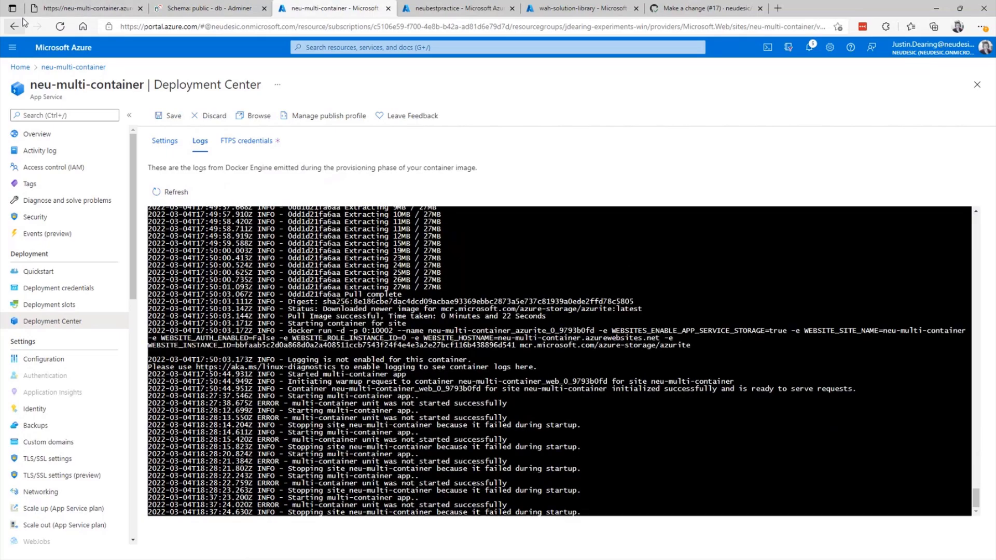
- Reload the website and the Adminer page again, closing the offer to translate from German
left_click(85, 8)
left_click(60, 26)
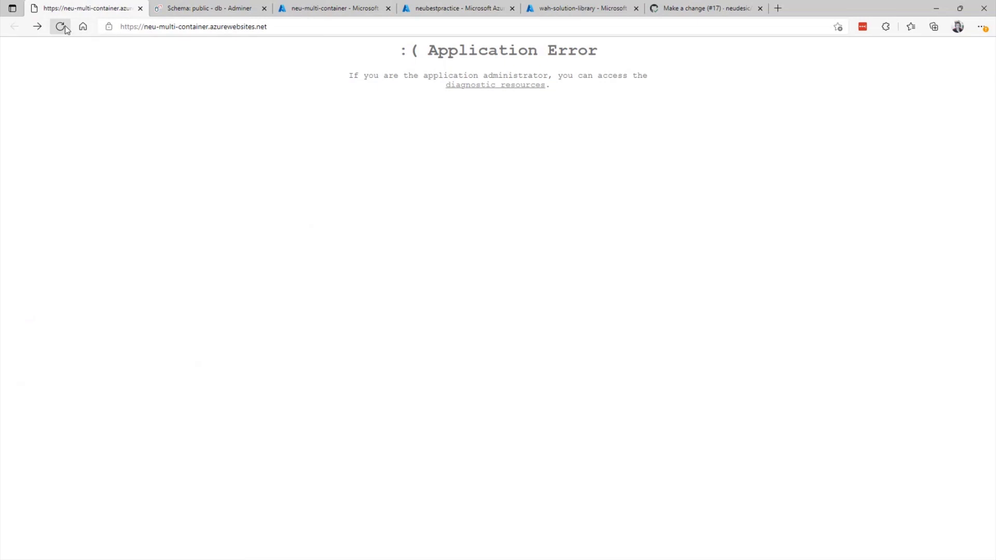
left_click(245, 7)
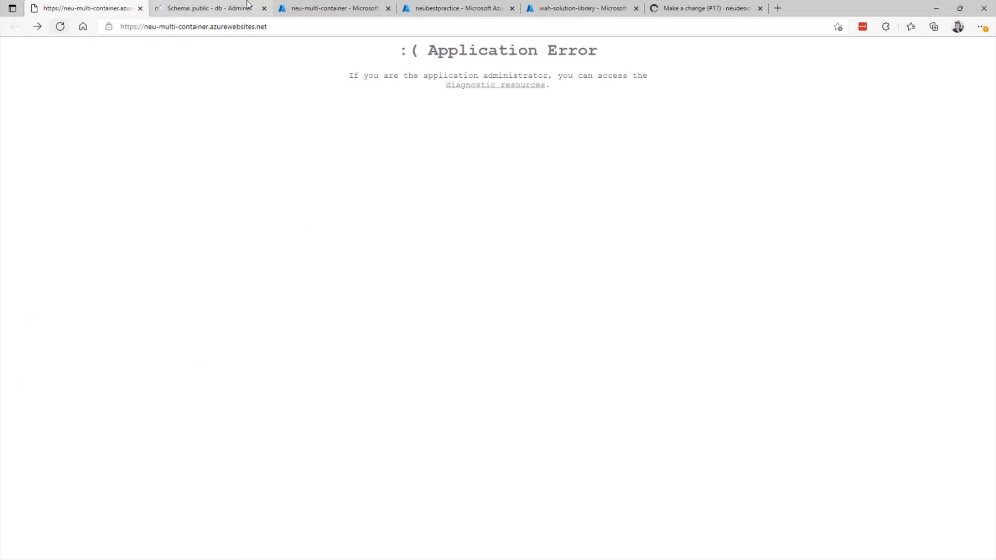
left_click(61, 26)
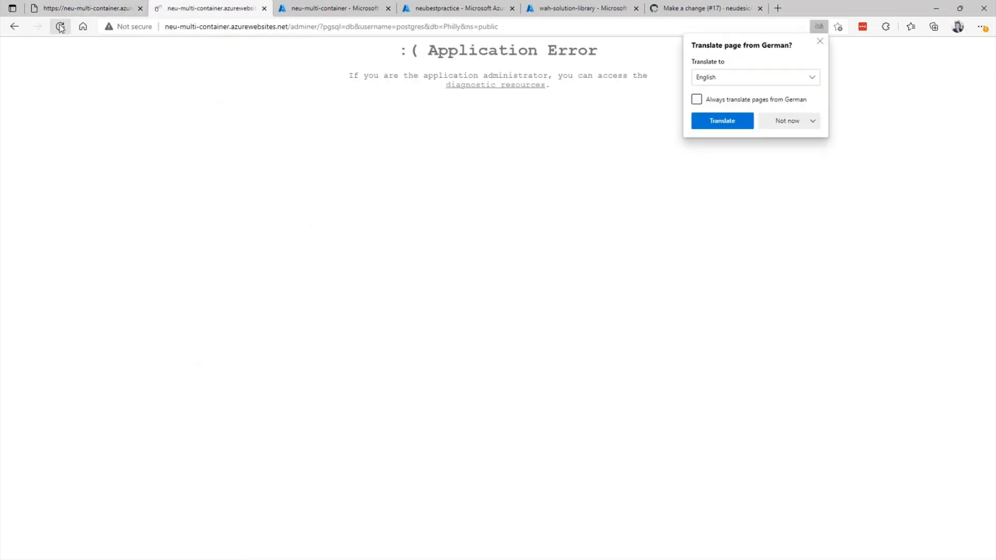
left_click(781, 124)
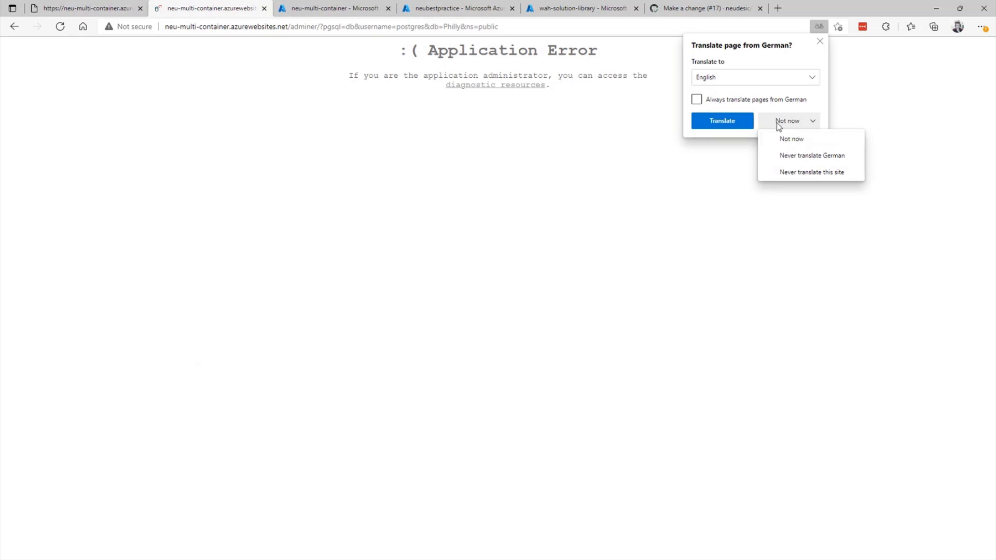
left_click(818, 43)
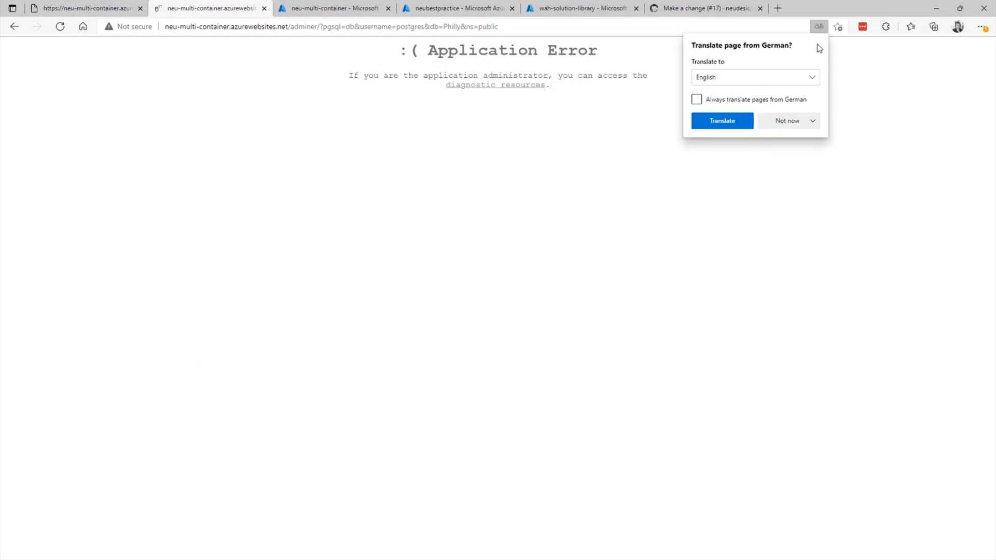
left_click(819, 43)
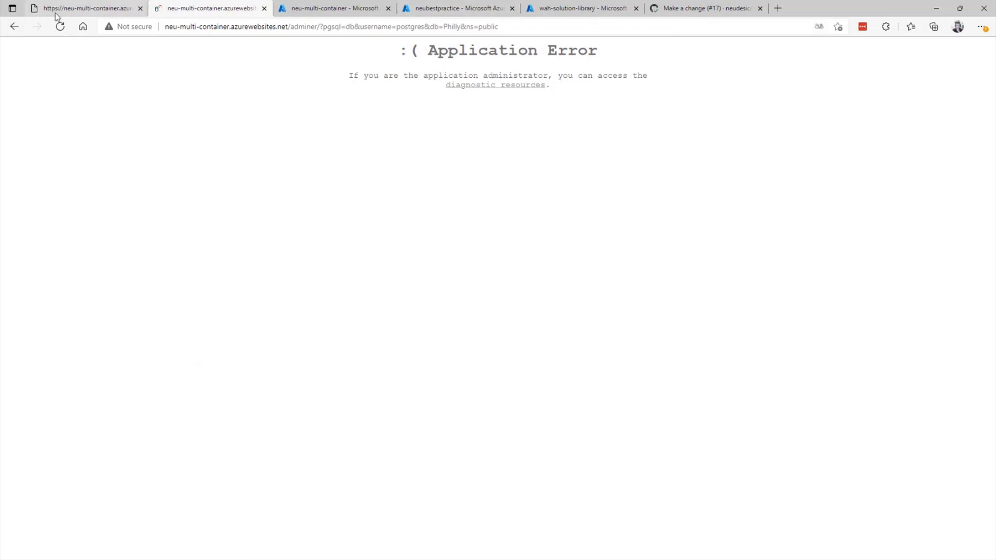
left_click(61, 30)
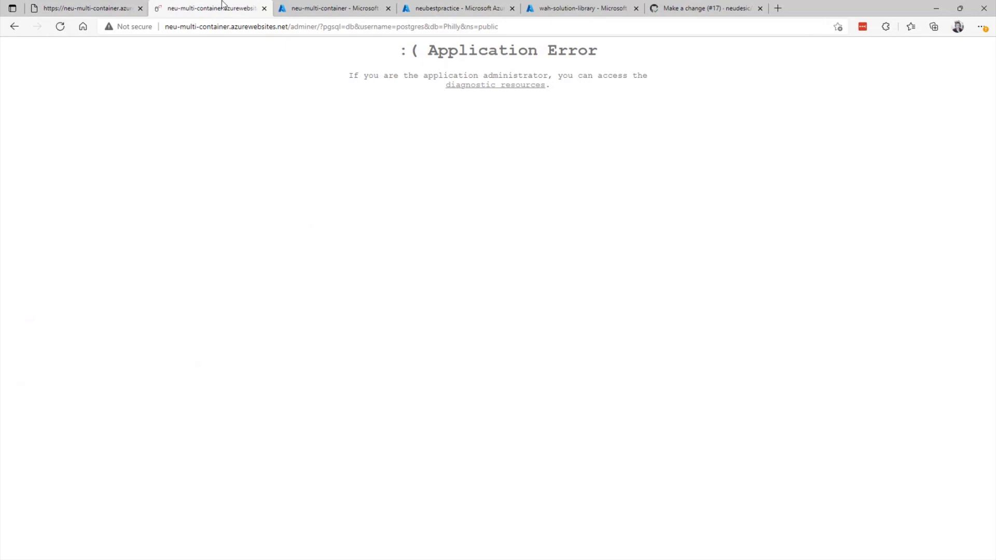
- Return to the Deployment Center settings and save the container configuration once more
left_click(298, 6)
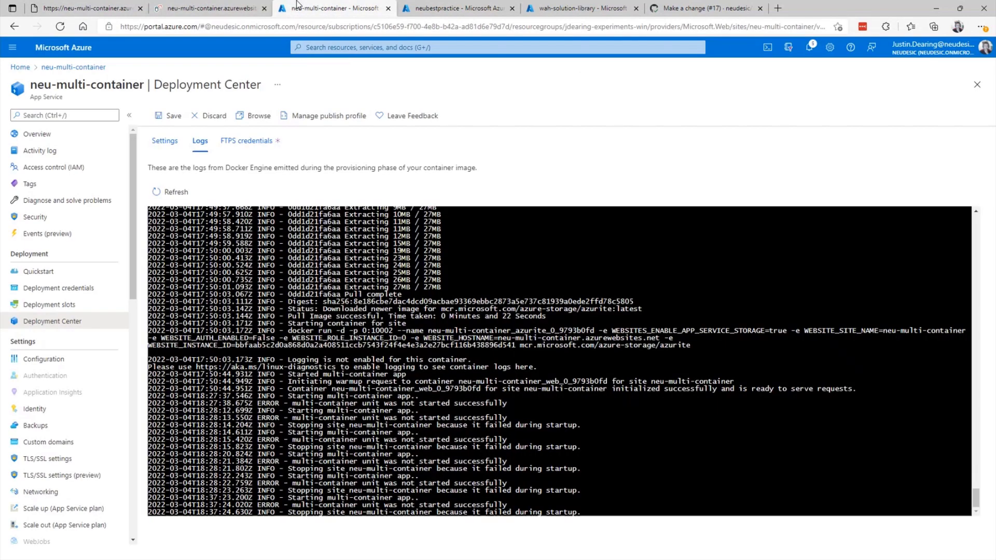
left_click(161, 141)
left_click_drag(752, 403, 742, 365)
left_click(170, 144)
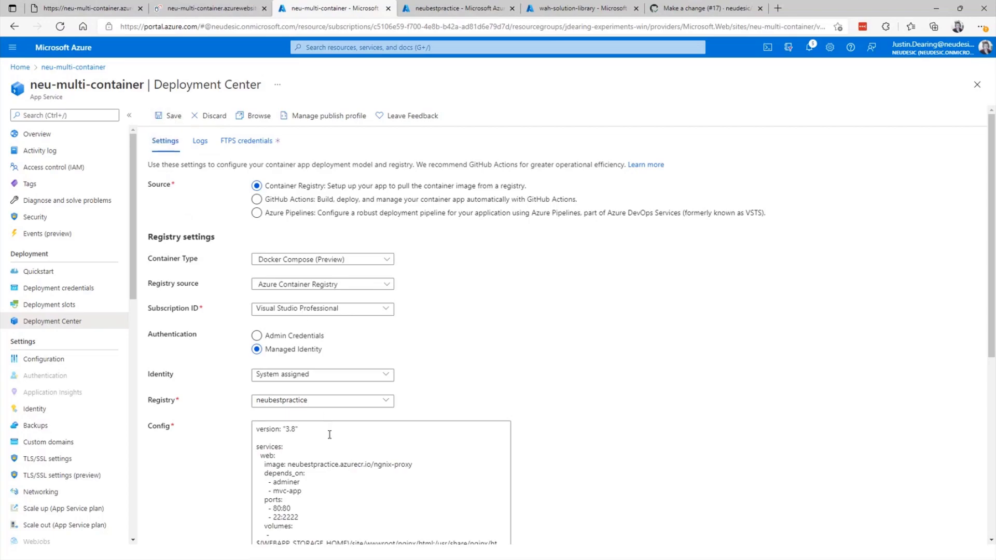
left_click(158, 122)
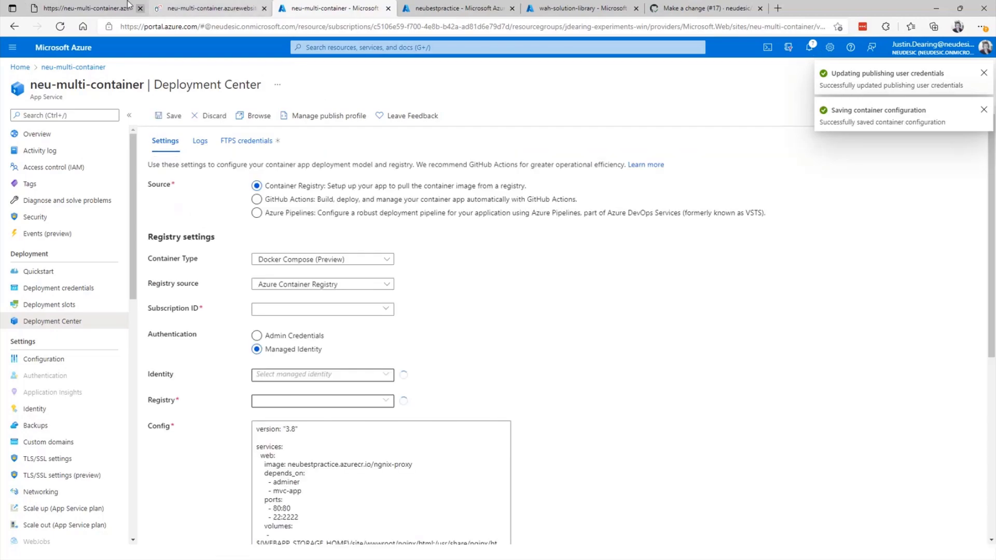
- Reload the website, check the Adminer page, and examine the startup failure entries in the Deployment Center logs
left_click(75, 7)
left_click(60, 27)
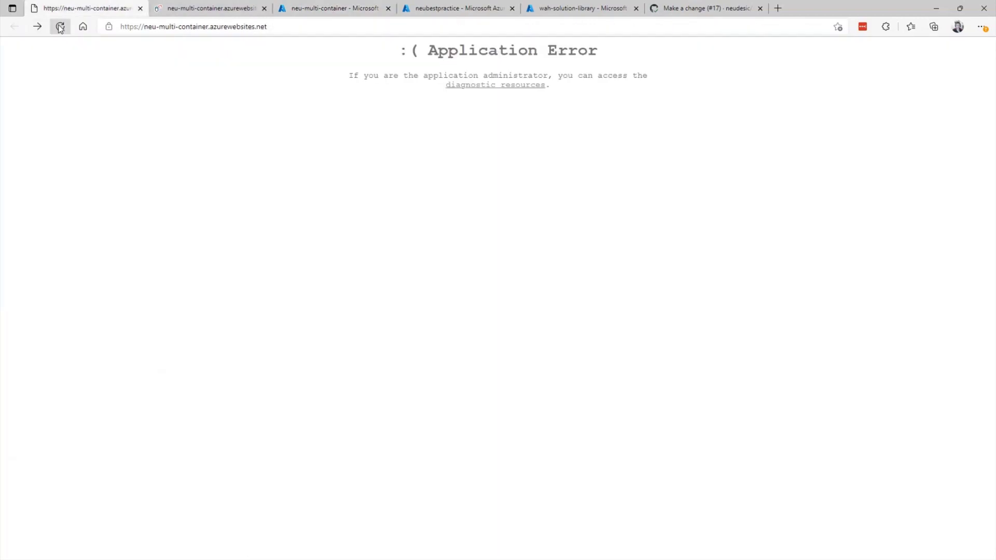
left_click(187, 9)
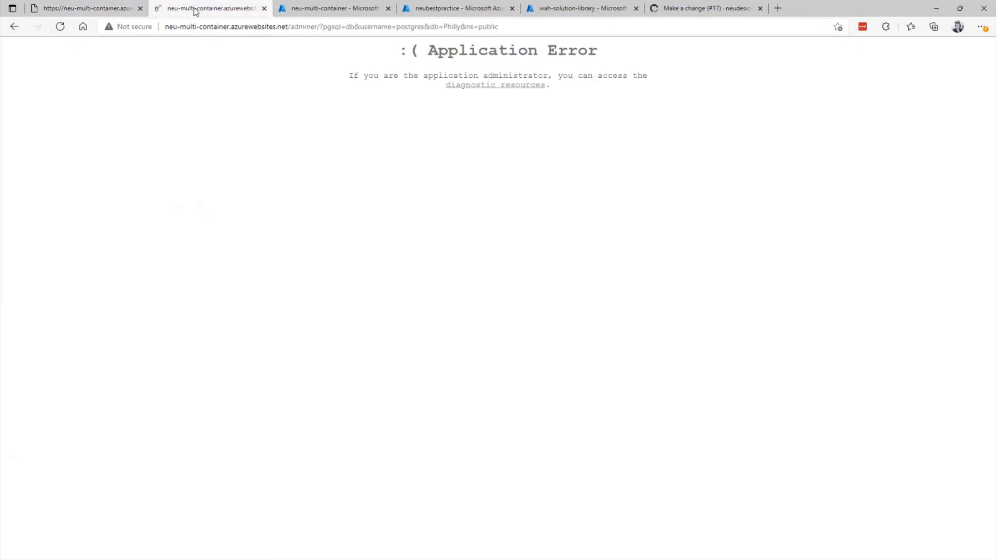
left_click(282, 9)
left_click(200, 144)
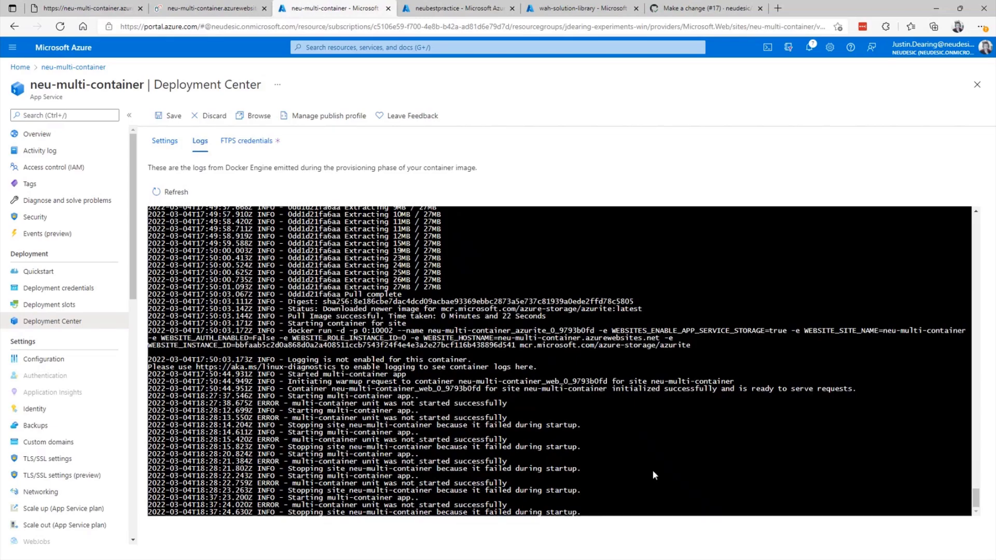
left_click_drag(652, 469, 612, 382)
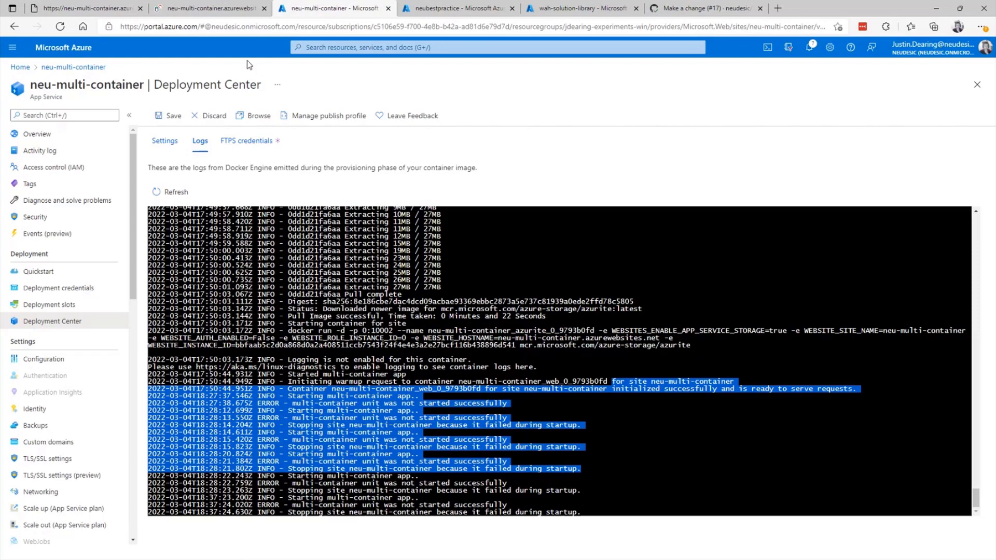
- Restart the neu-multi-container app from its overview and confirm the restart
left_click(53, 133)
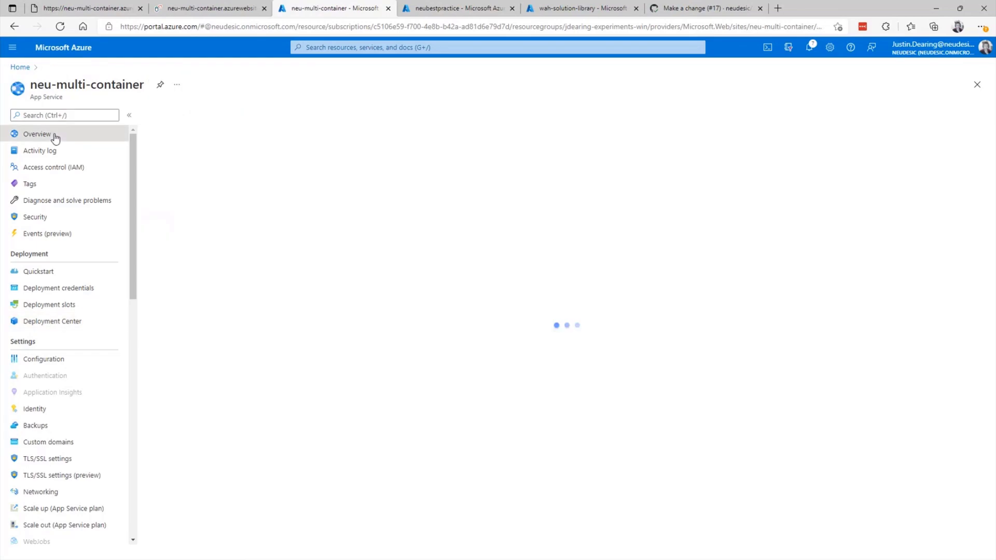
left_click(281, 117)
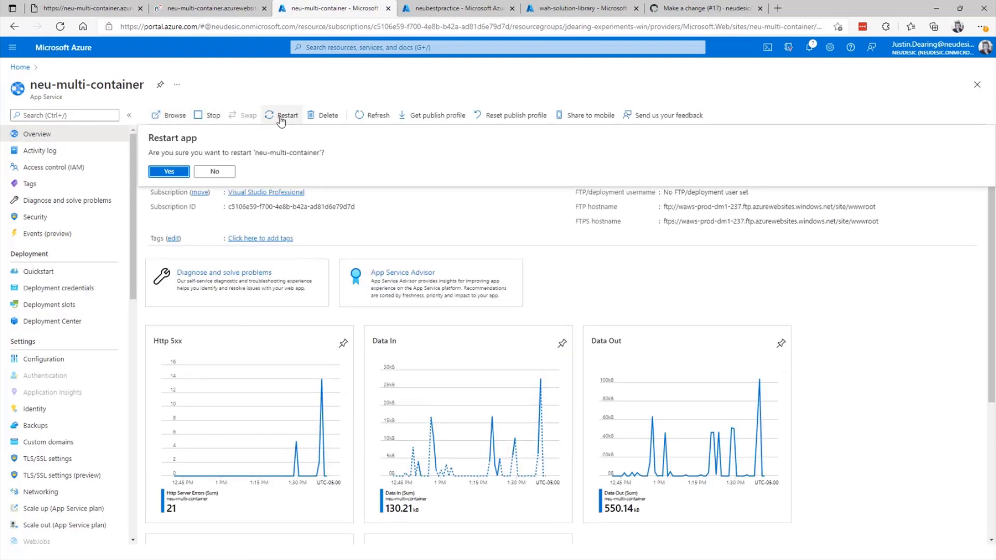
left_click(166, 171)
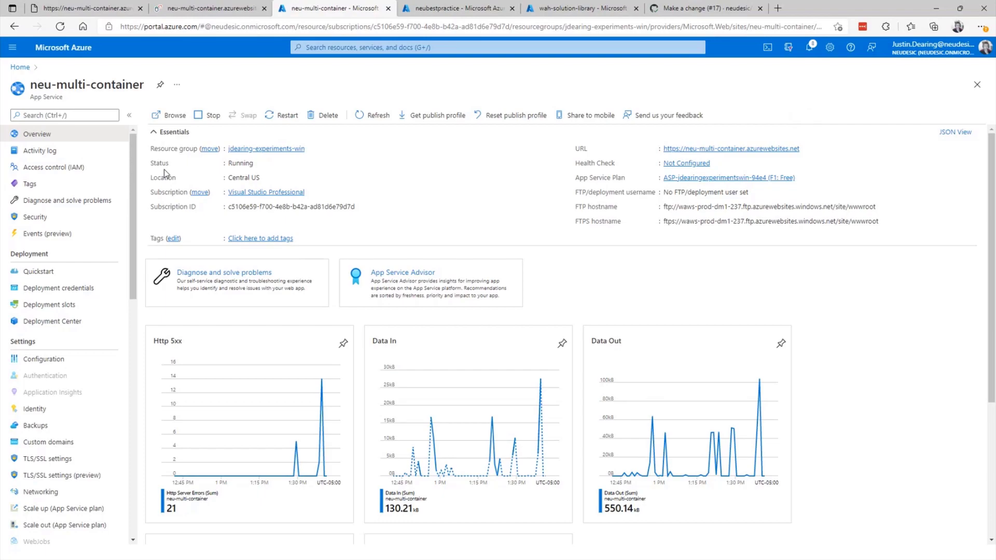
- Reload the website and inspect the latest startup entries in the Deployment Center logs
left_click(95, 11)
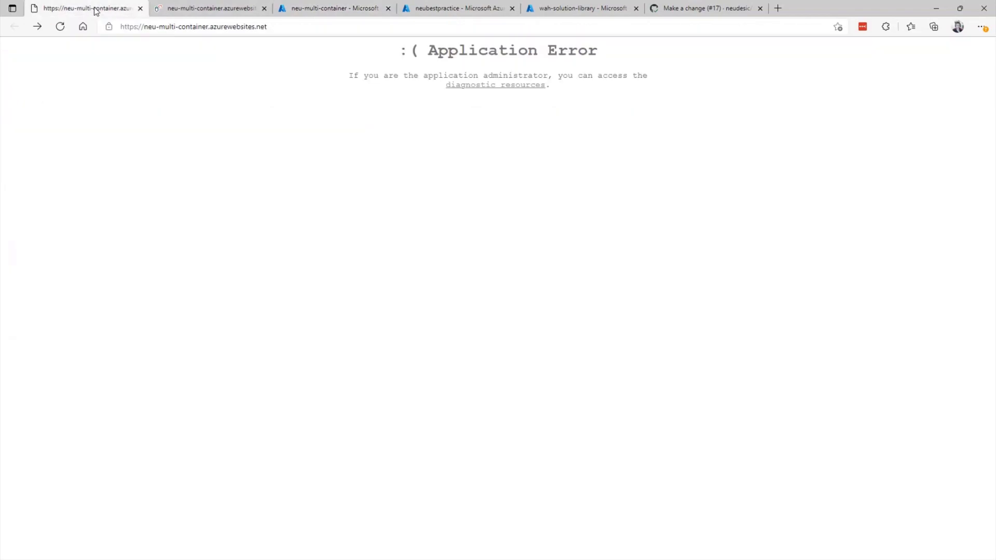
left_click(60, 27)
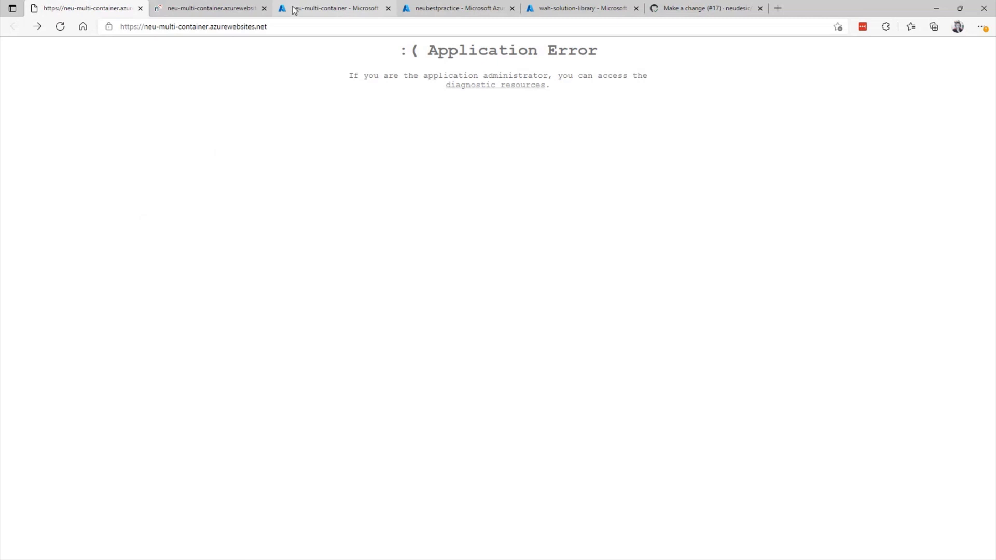
left_click(293, 8)
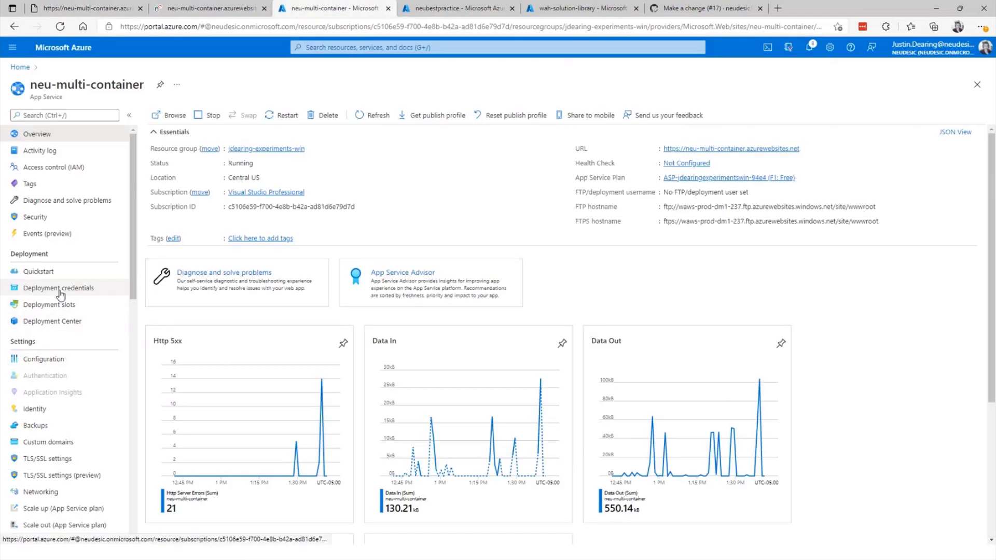
left_click(54, 322)
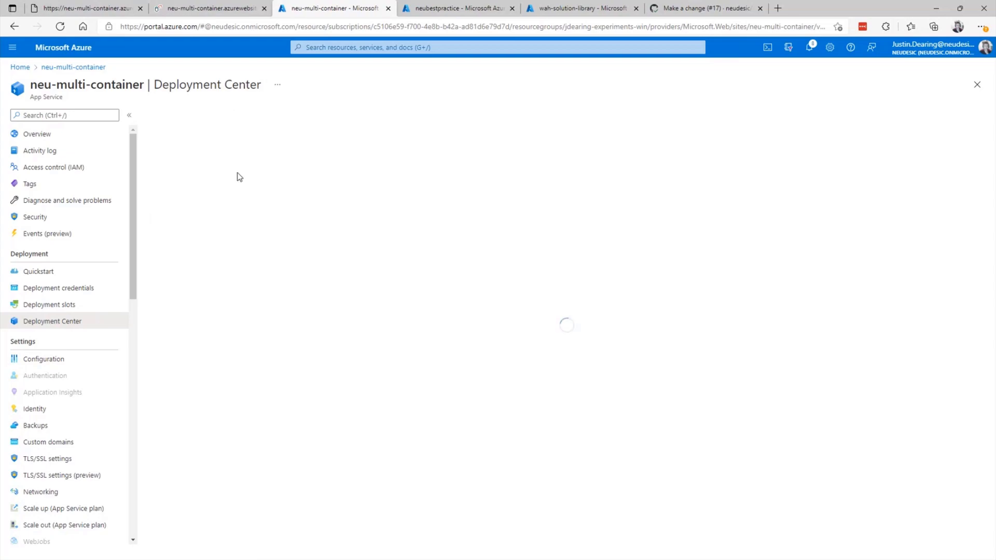
left_click(200, 141)
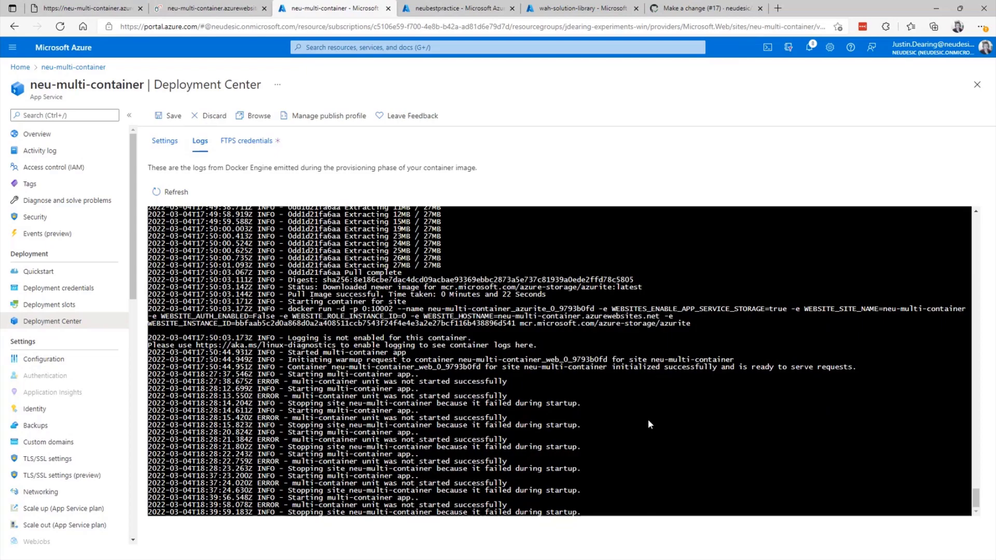
left_click_drag(648, 418, 604, 447)
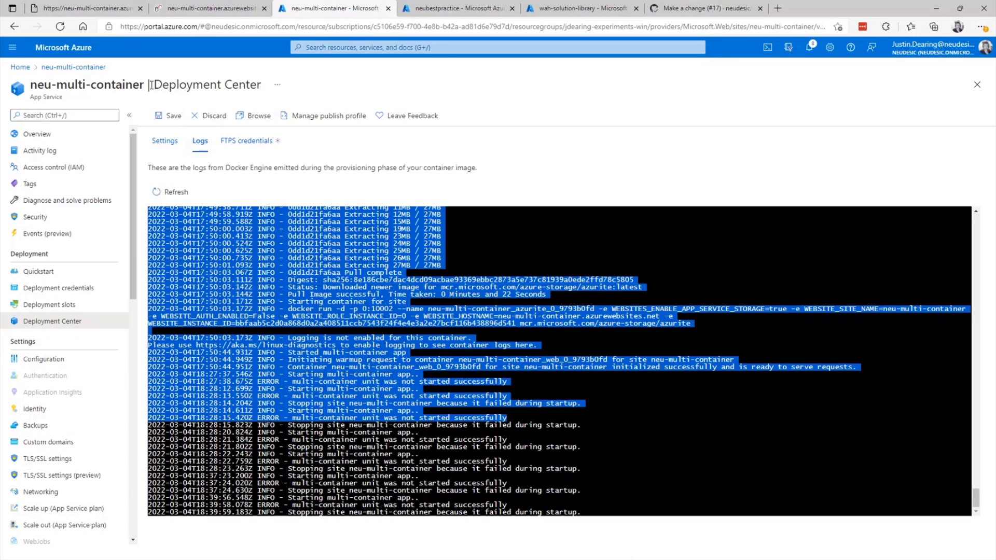
- Open the overview of the neu-multi-container App Service
left_click(56, 134)
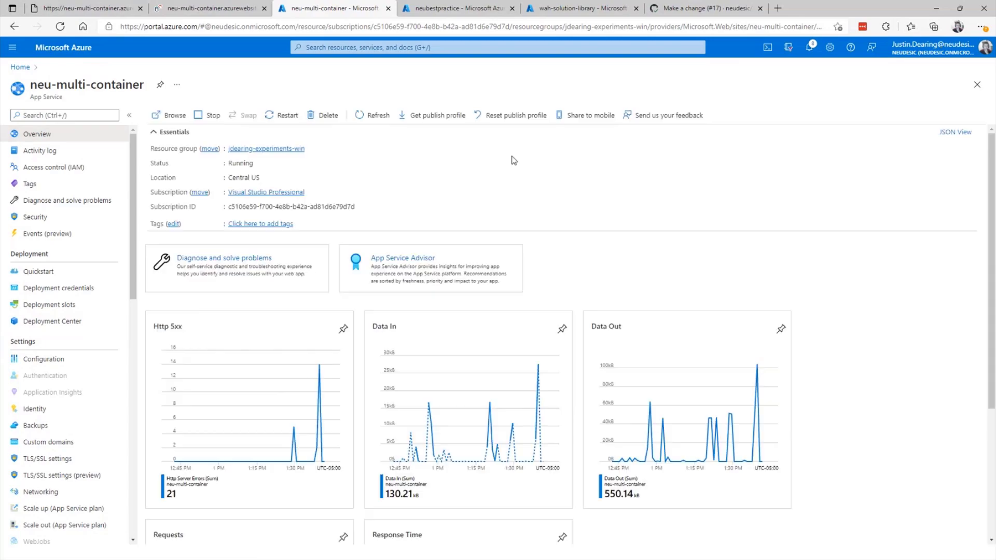